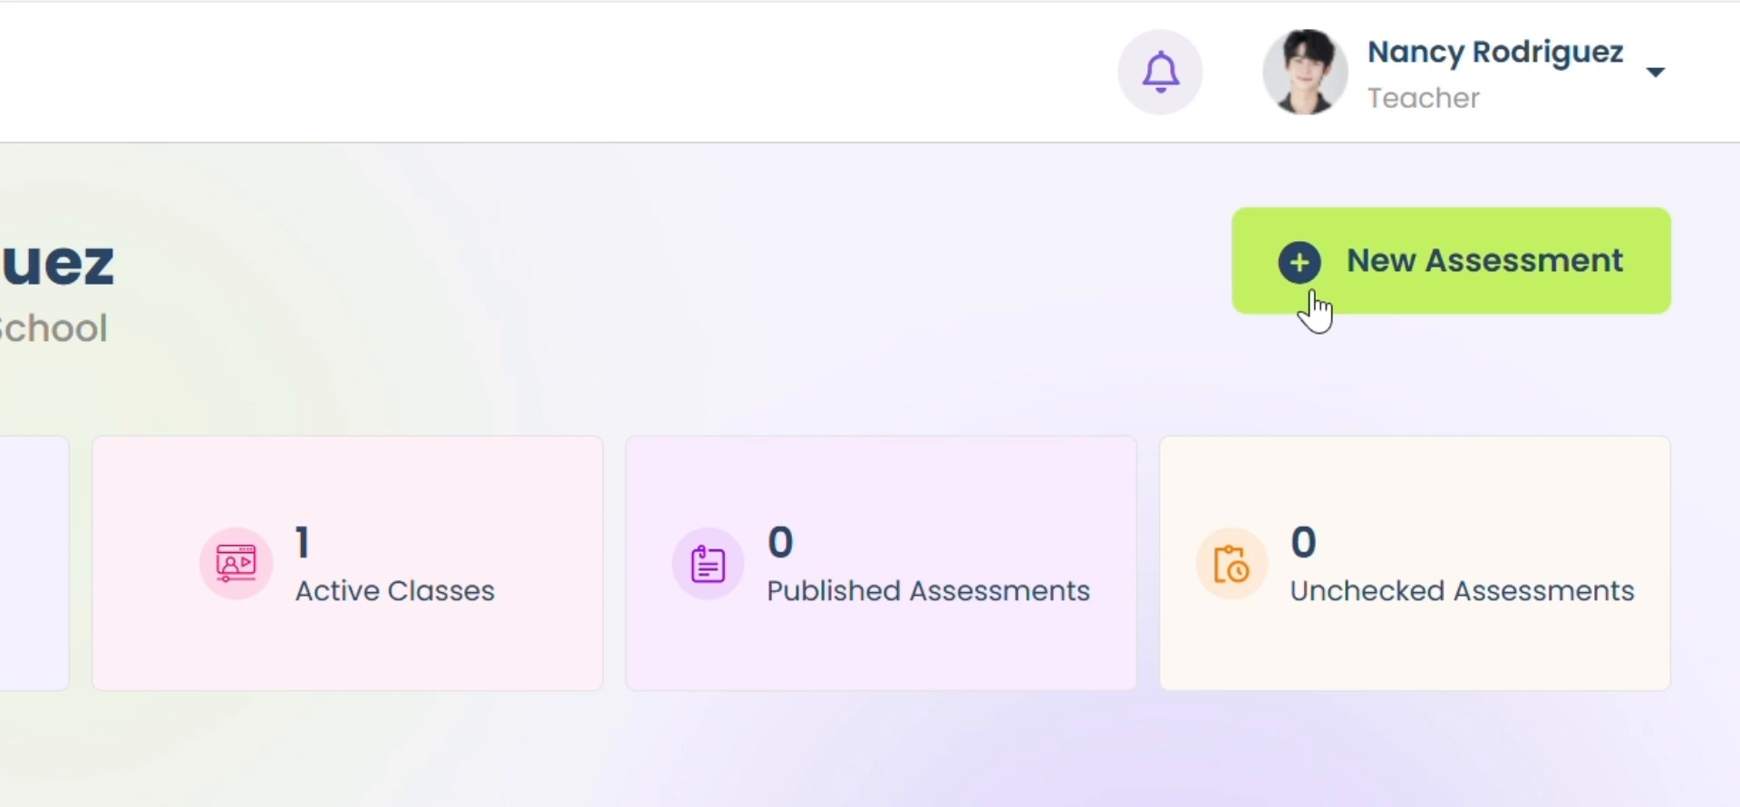
Start a new assessment that includes all nine question types, from CrossWord and Label the Diagram to Short Answer and Word Search.
{"action": "left_click", "coordinate": [1423, 272]}
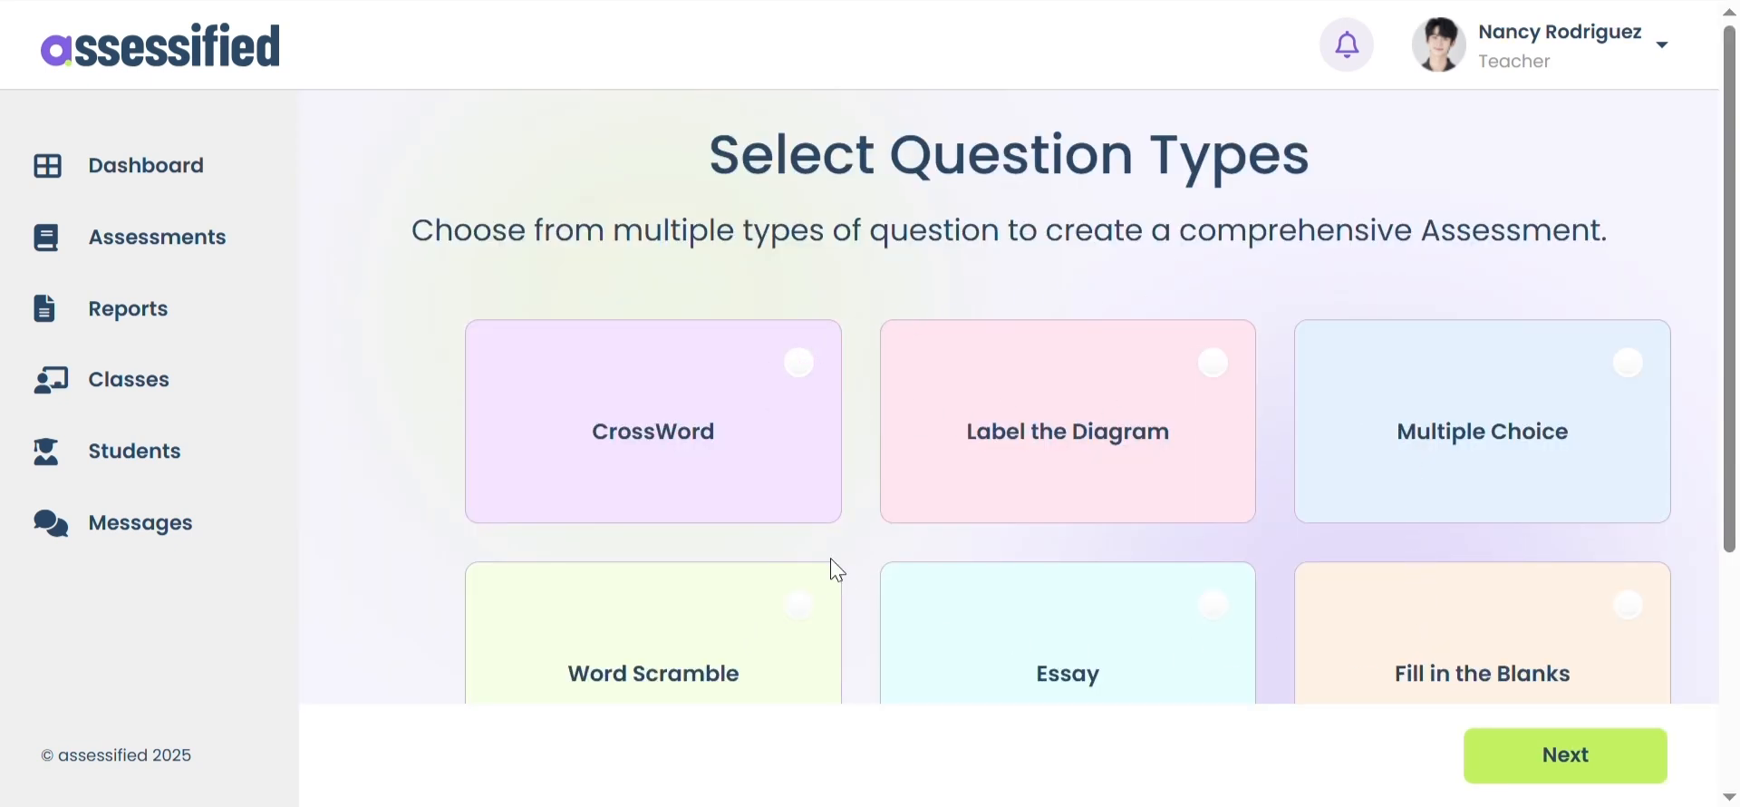
{"action": "scroll", "coordinate": [816, 561], "scroll_direction": "down", "scroll_amount": 4}
{"action": "scroll", "coordinate": [1450, 558], "scroll_direction": "up", "scroll_amount": 3}
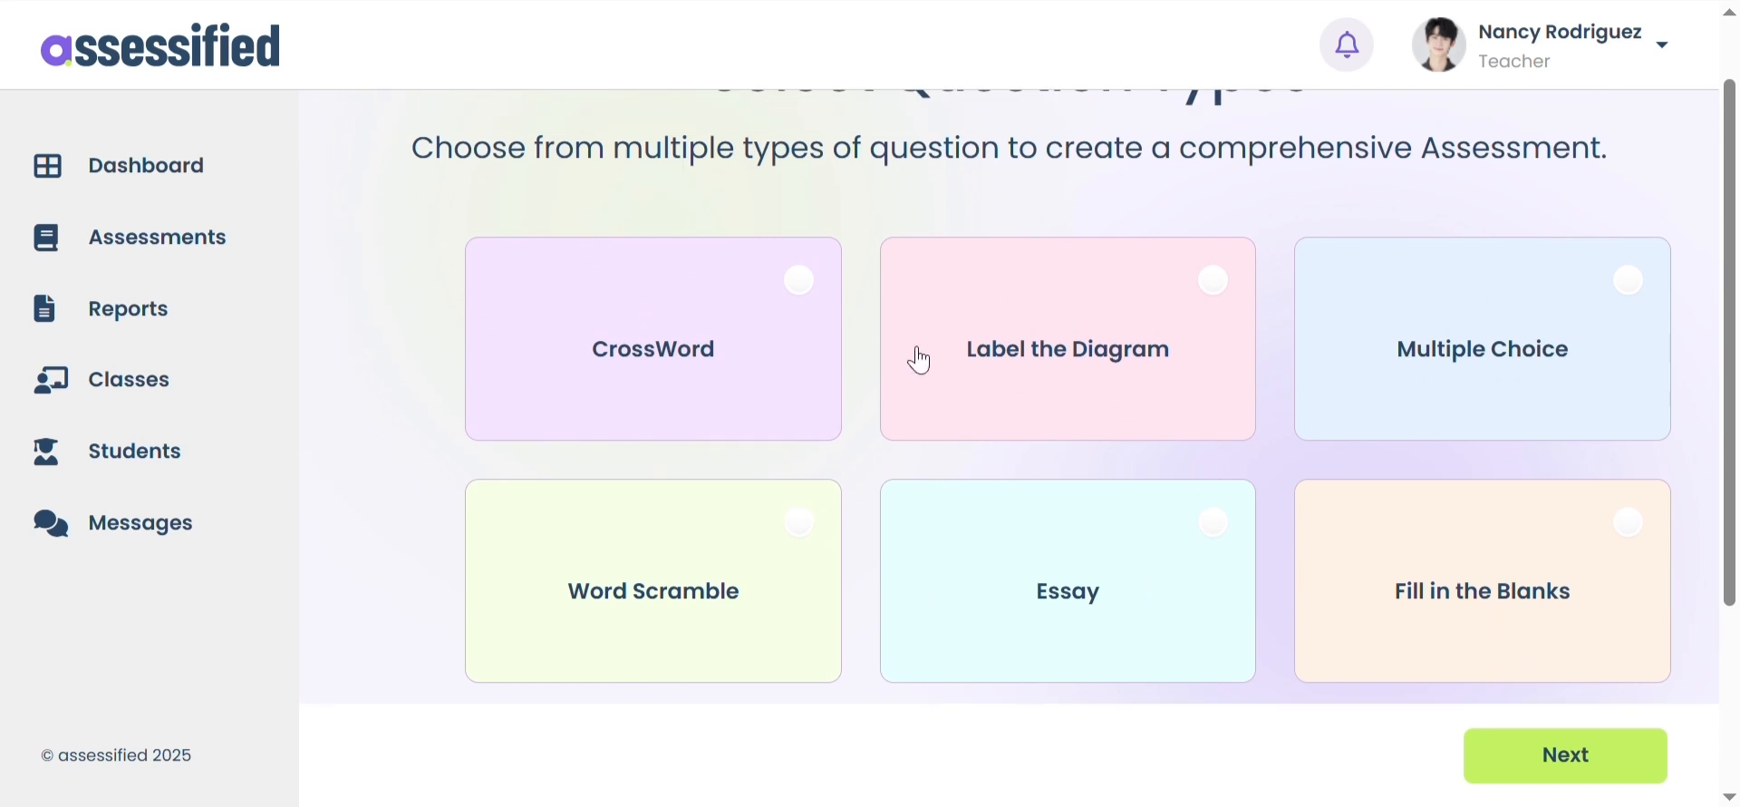
{"action": "left_click", "coordinate": [749, 337]}
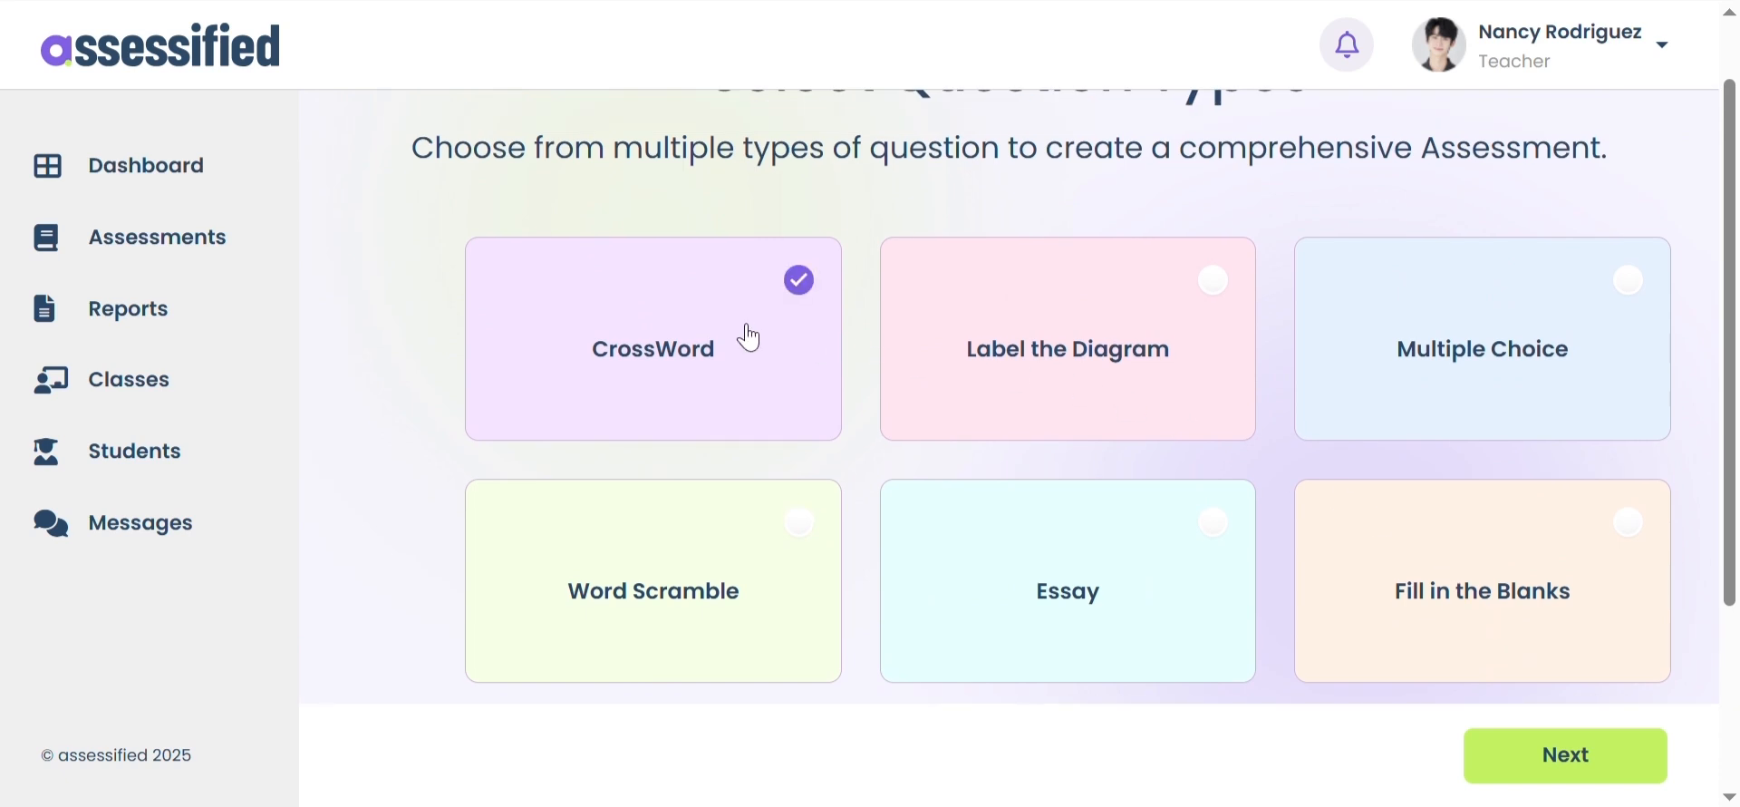
{"action": "left_click", "coordinate": [1120, 345]}
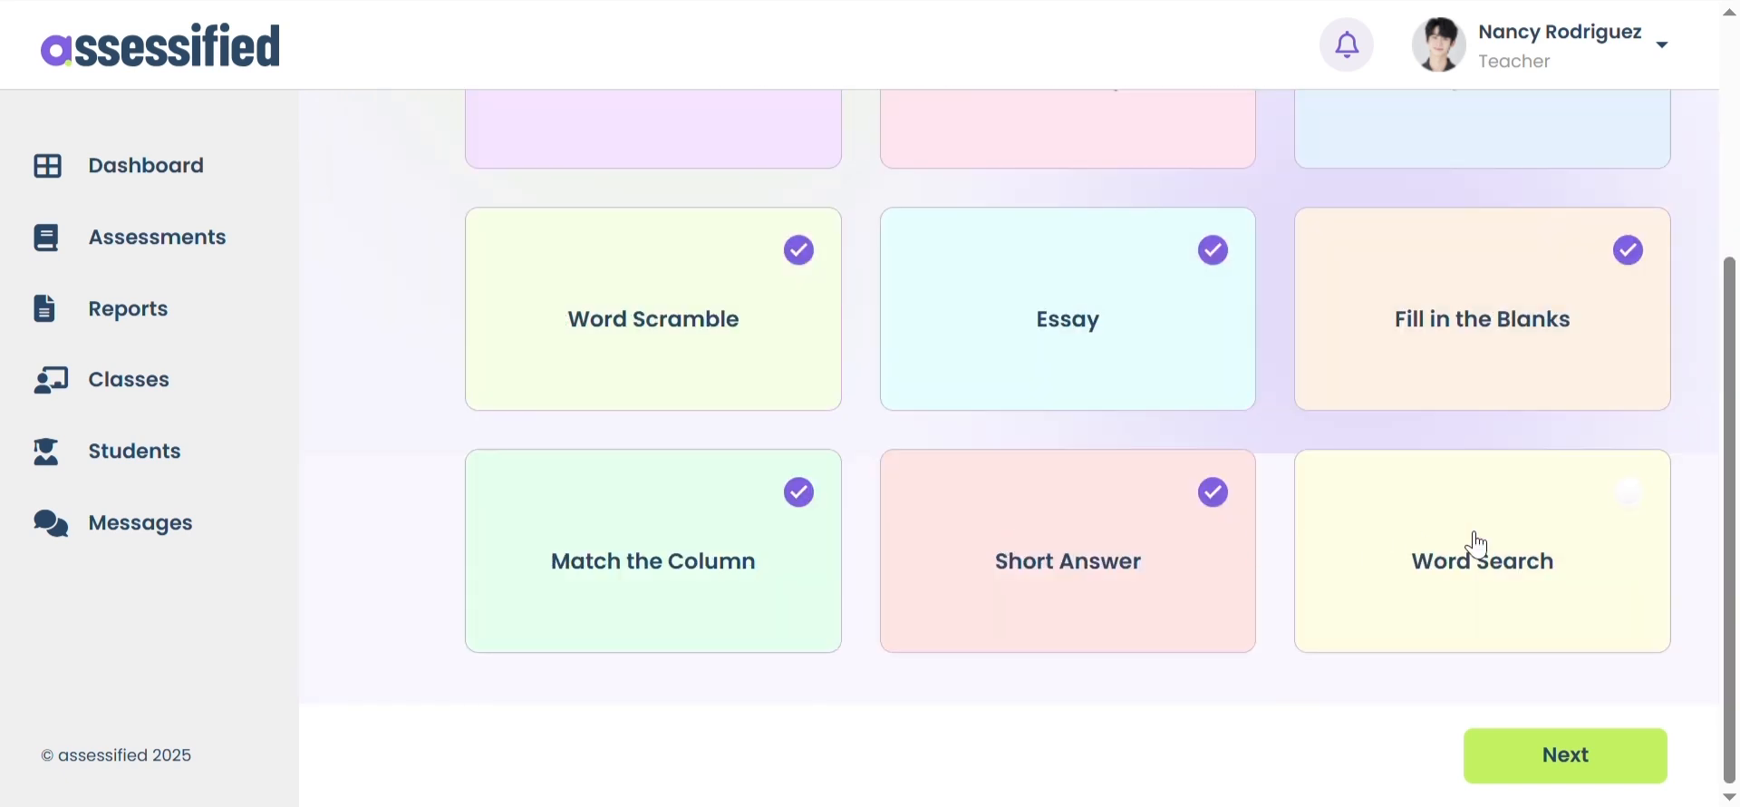
{"action": "left_click", "coordinate": [1472, 549]}
{"action": "left_click", "coordinate": [1527, 756]}
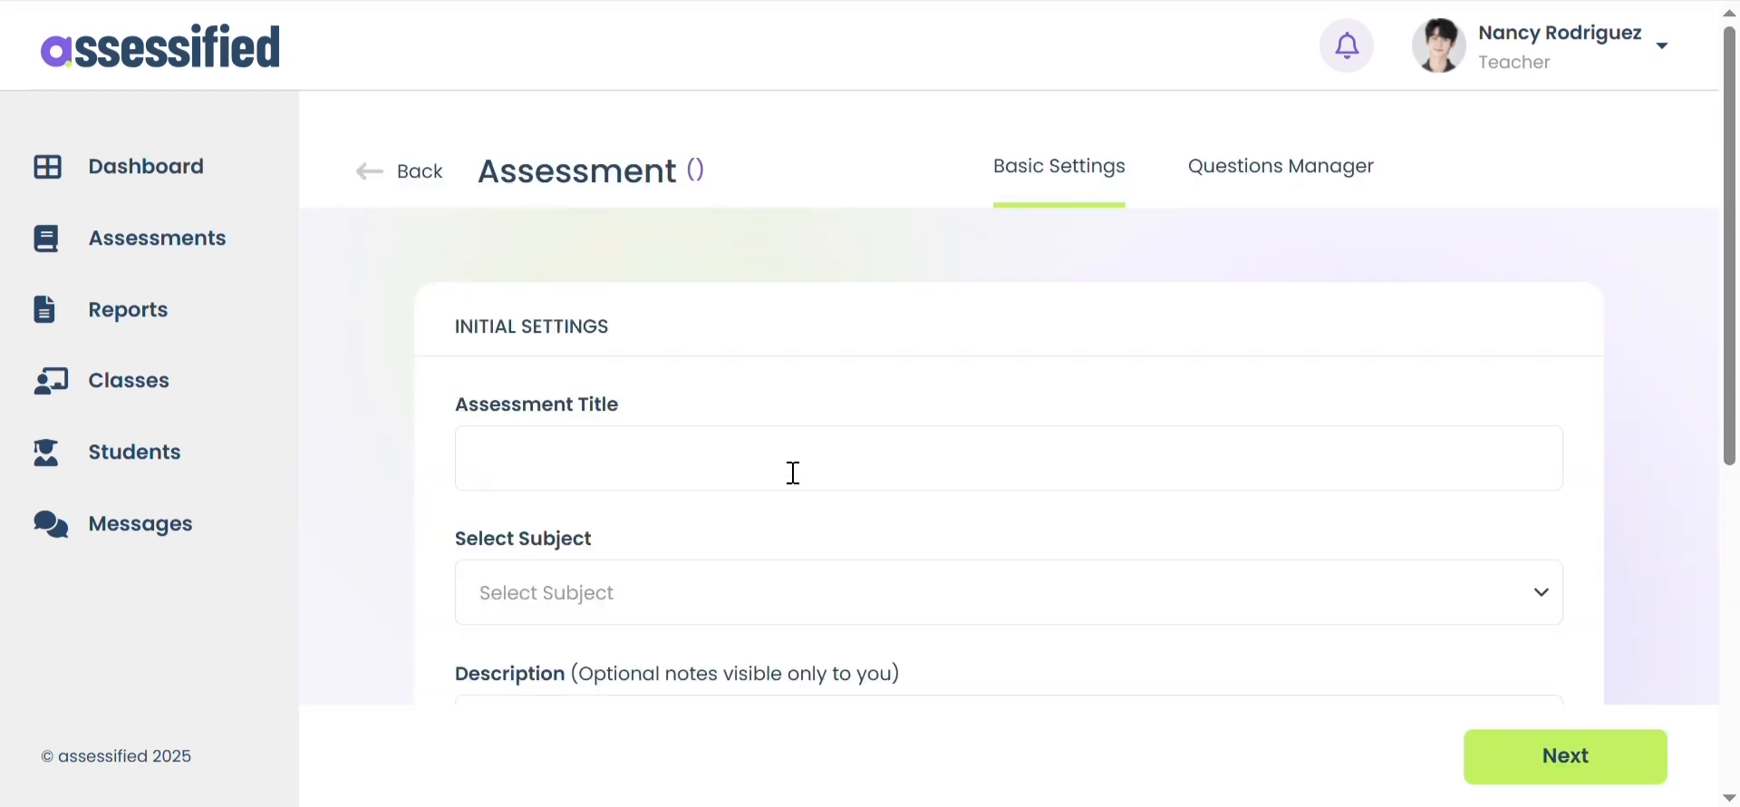
Fill in the initial settings with the title Chemistry Quiz, the subject Chemistry and the description Test no.28.
{"action": "left_click", "coordinate": [792, 472]}
{"action": "type", "text": "Chemistry Quiz"}
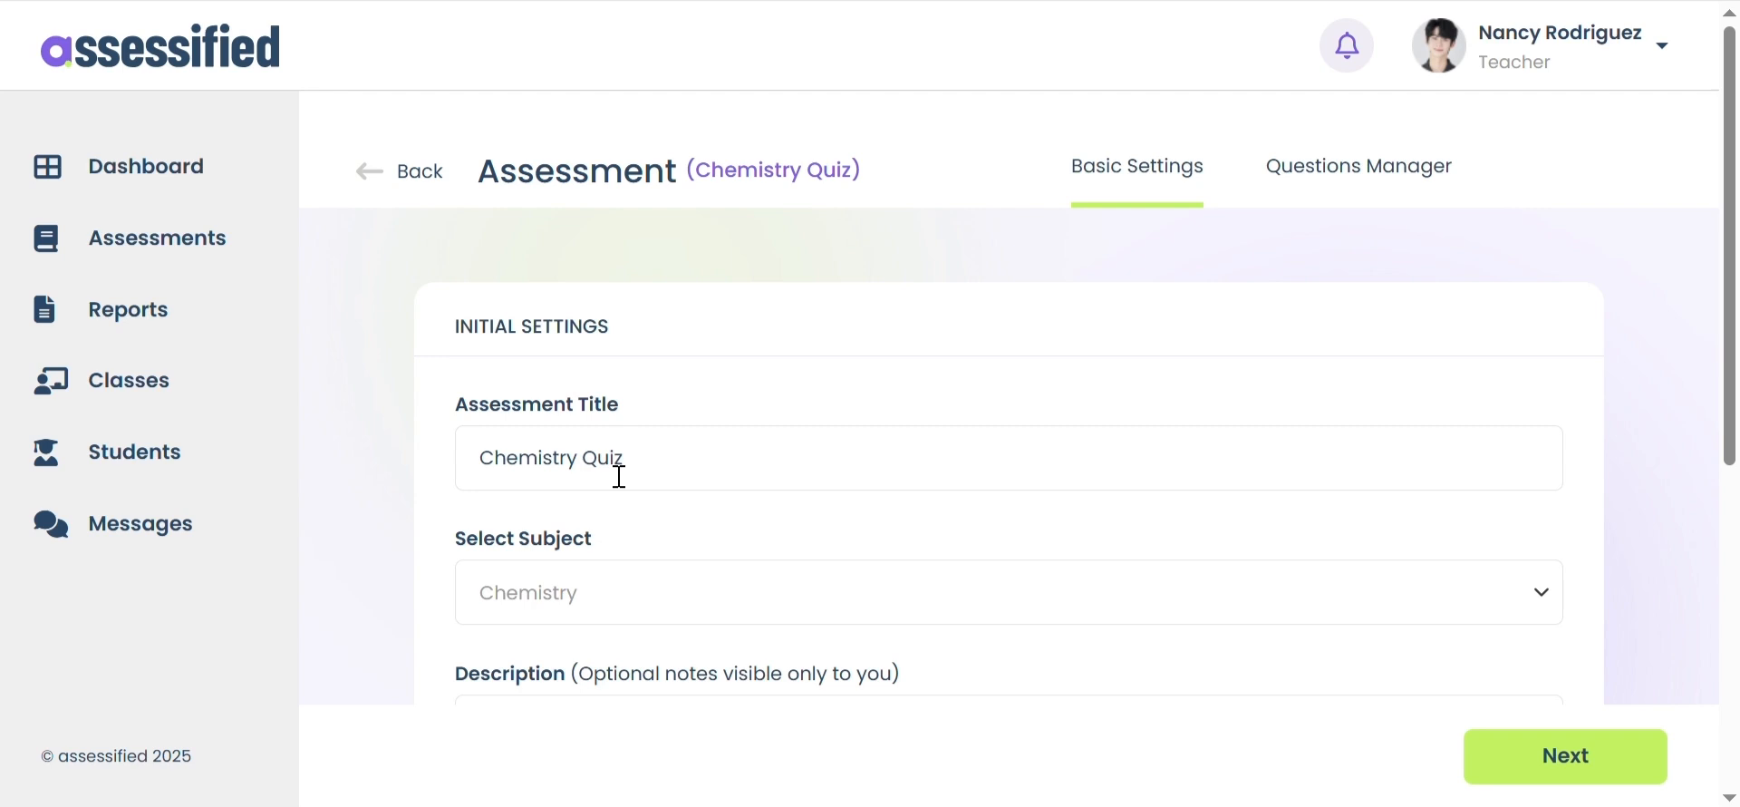
{"action": "scroll", "coordinate": [828, 450], "scroll_direction": "down", "scroll_amount": 3}
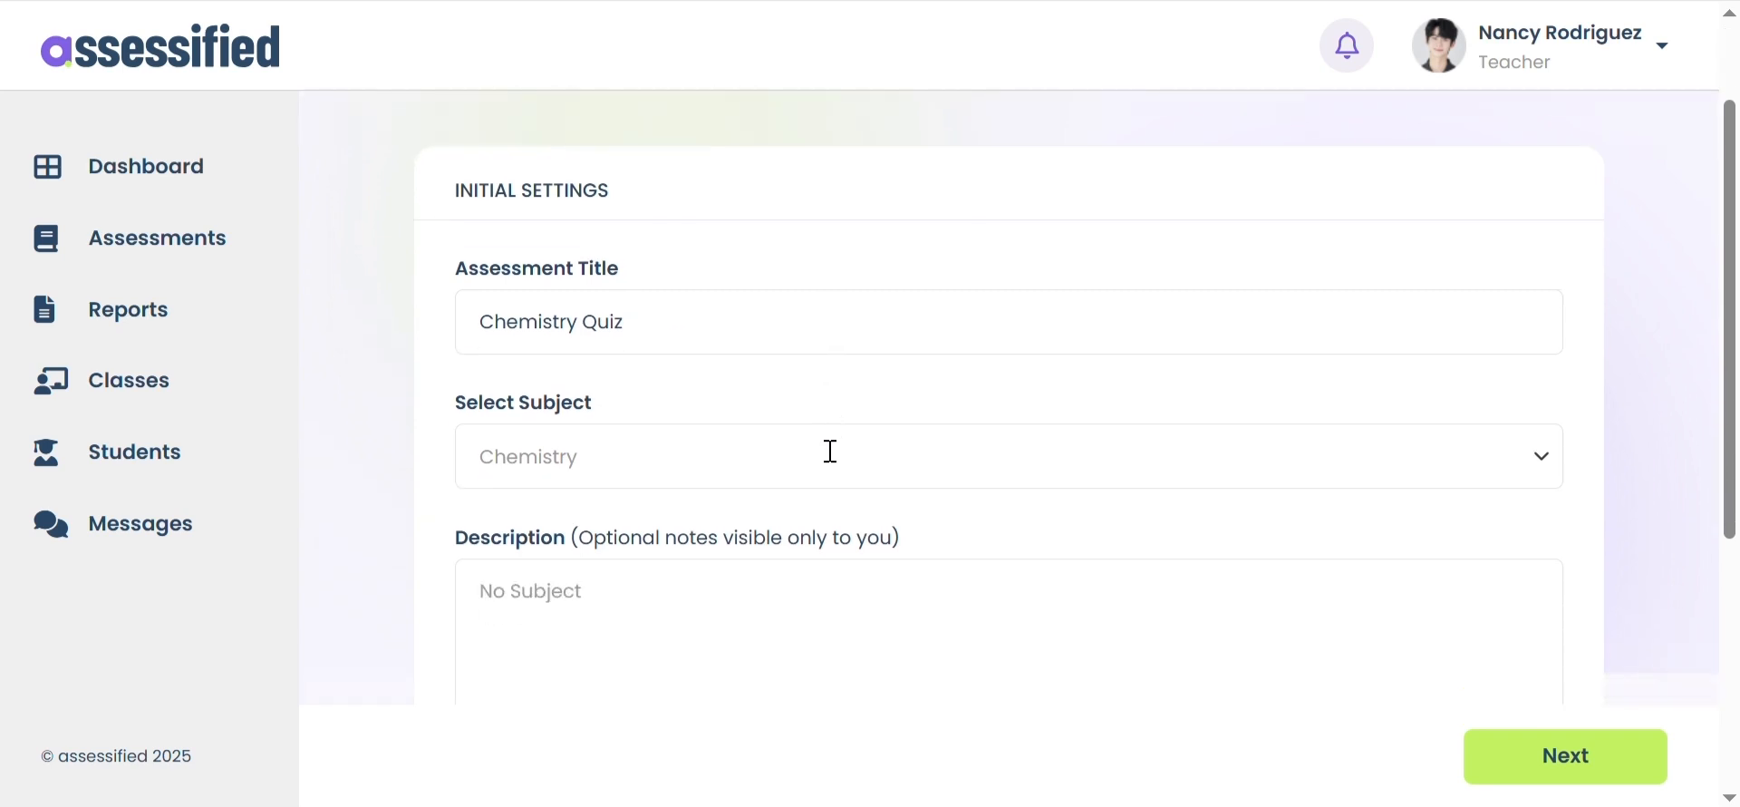
{"action": "left_click", "coordinate": [645, 468]}
{"action": "type", "text": "Test no.28"}
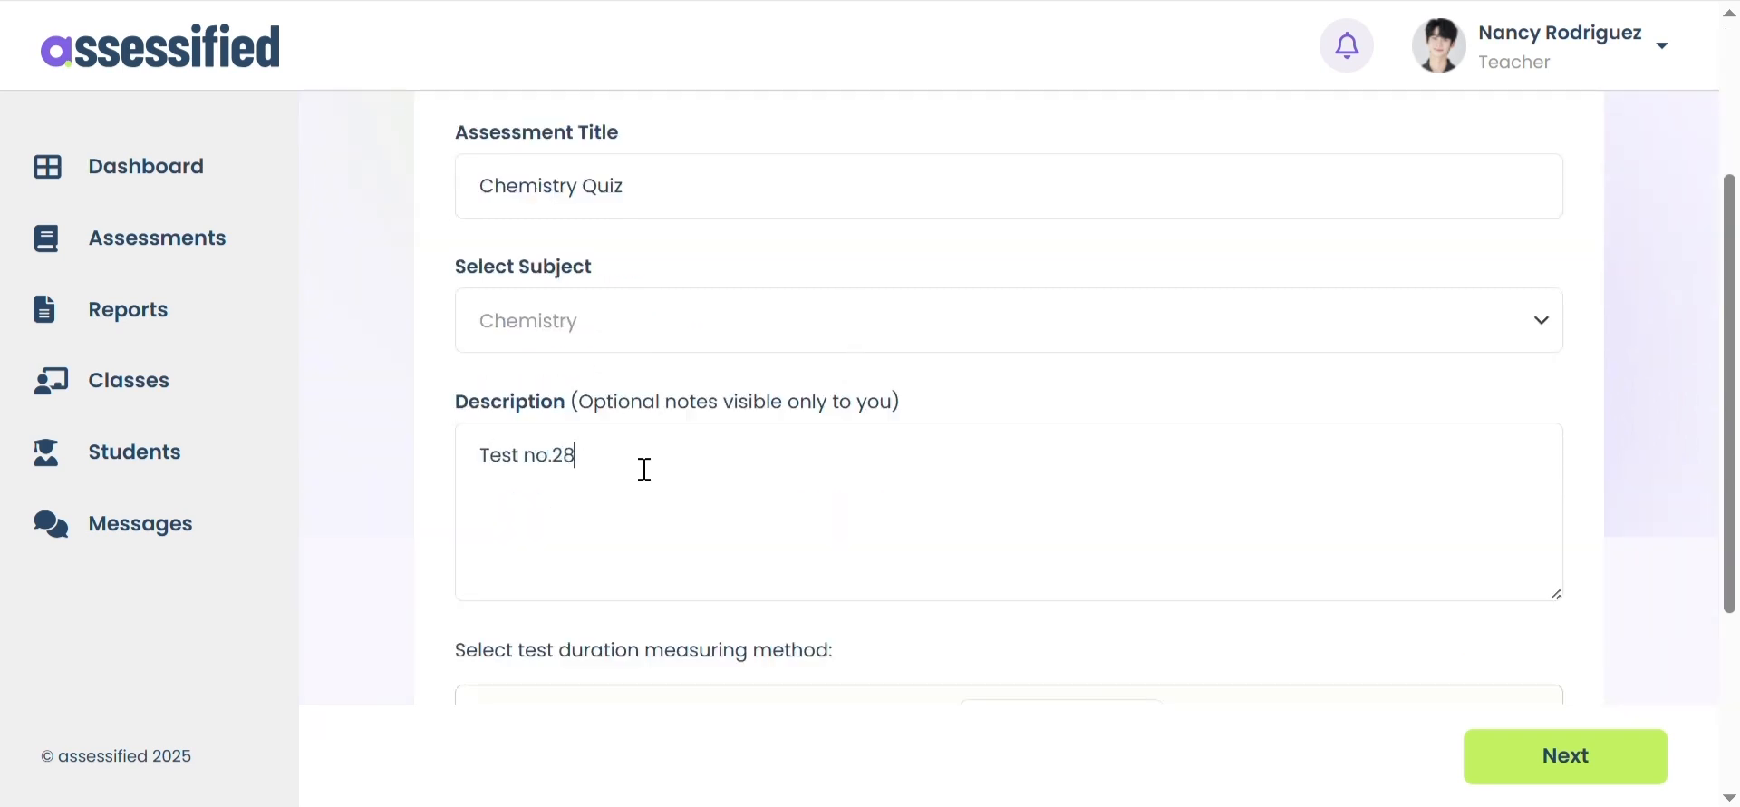
Set the time to complete the test to 5 minutes and raise the number of attempts.
{"action": "scroll", "coordinate": [587, 485], "scroll_direction": "down", "scroll_amount": 3}
{"action": "left_click", "coordinate": [583, 602]}
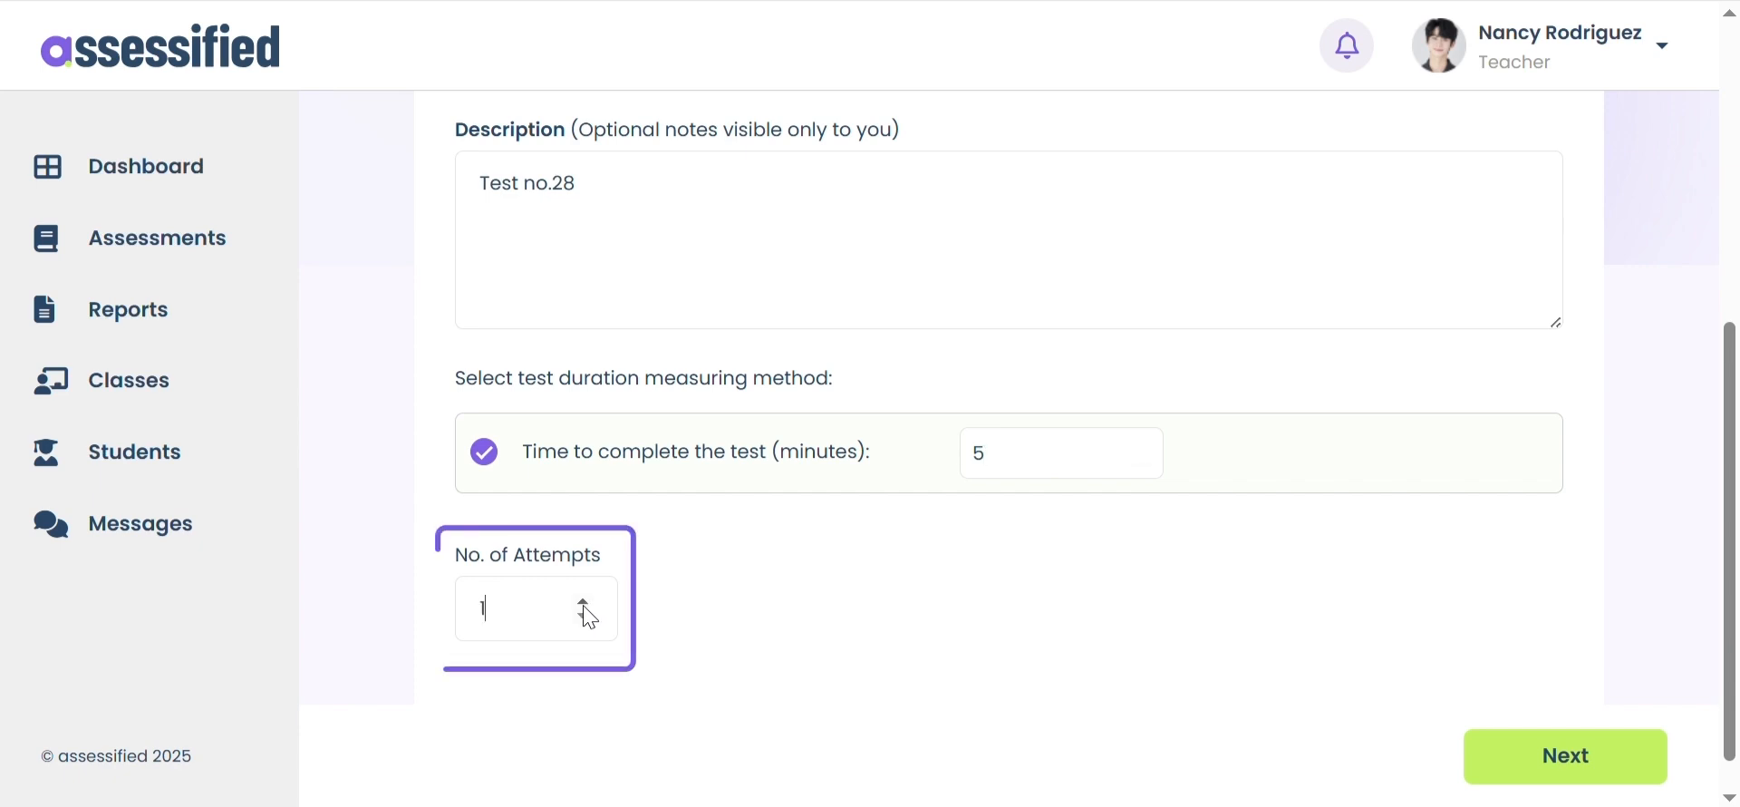
{"action": "left_click", "coordinate": [583, 601]}
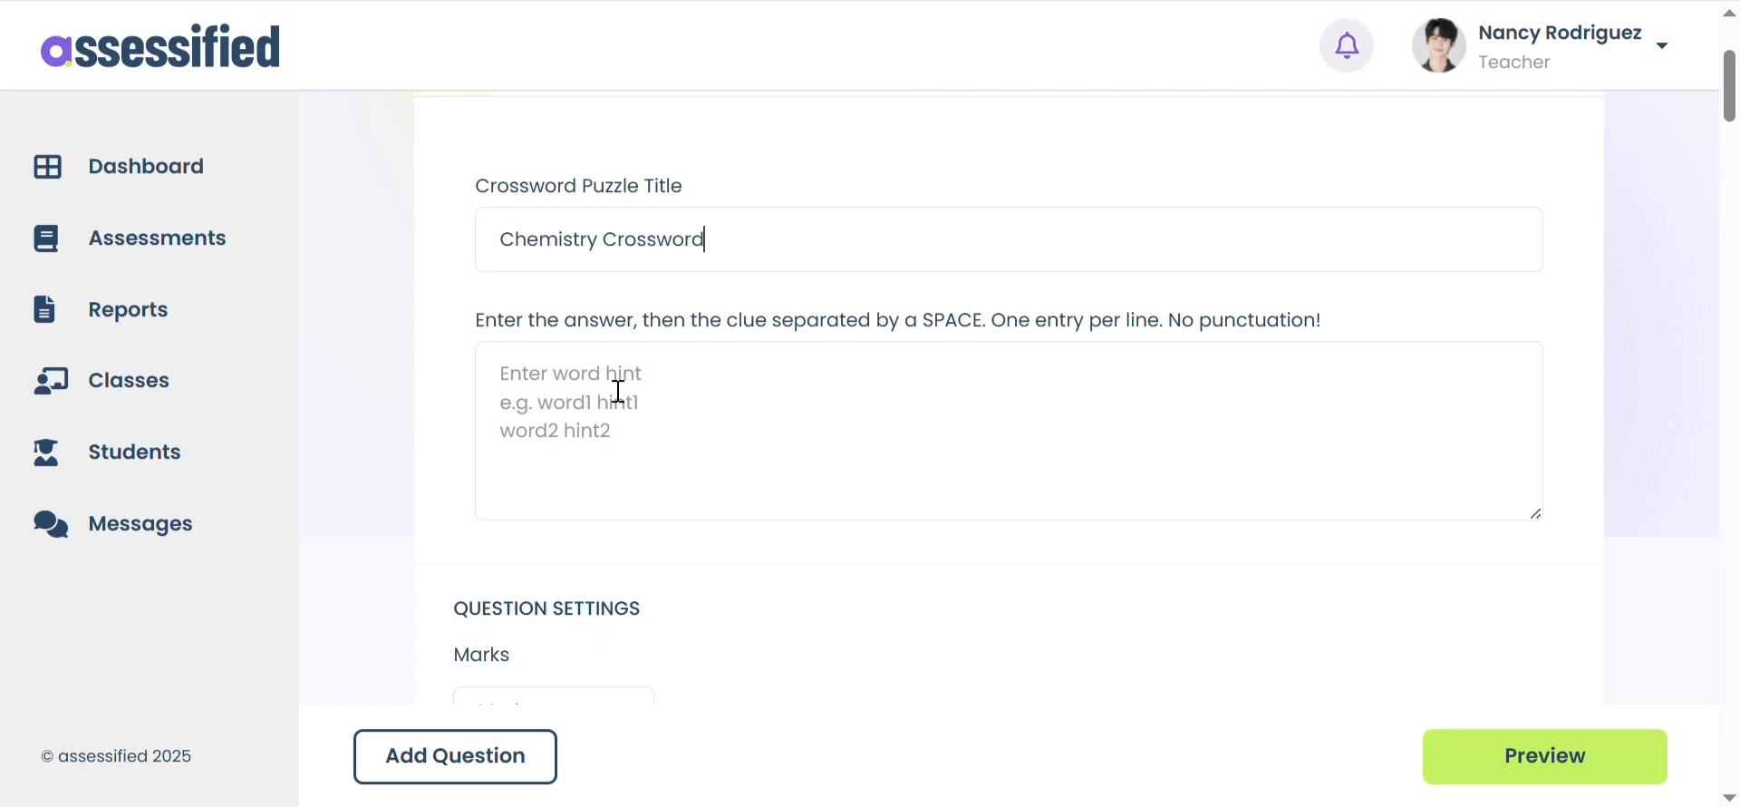
Add the entries "Water H20" and "Salt NaCl" to the Chemistry Crossword puzzle and set its marks.
{"action": "left_click", "coordinate": [618, 391]}
{"action": "type", "text": "Water"}
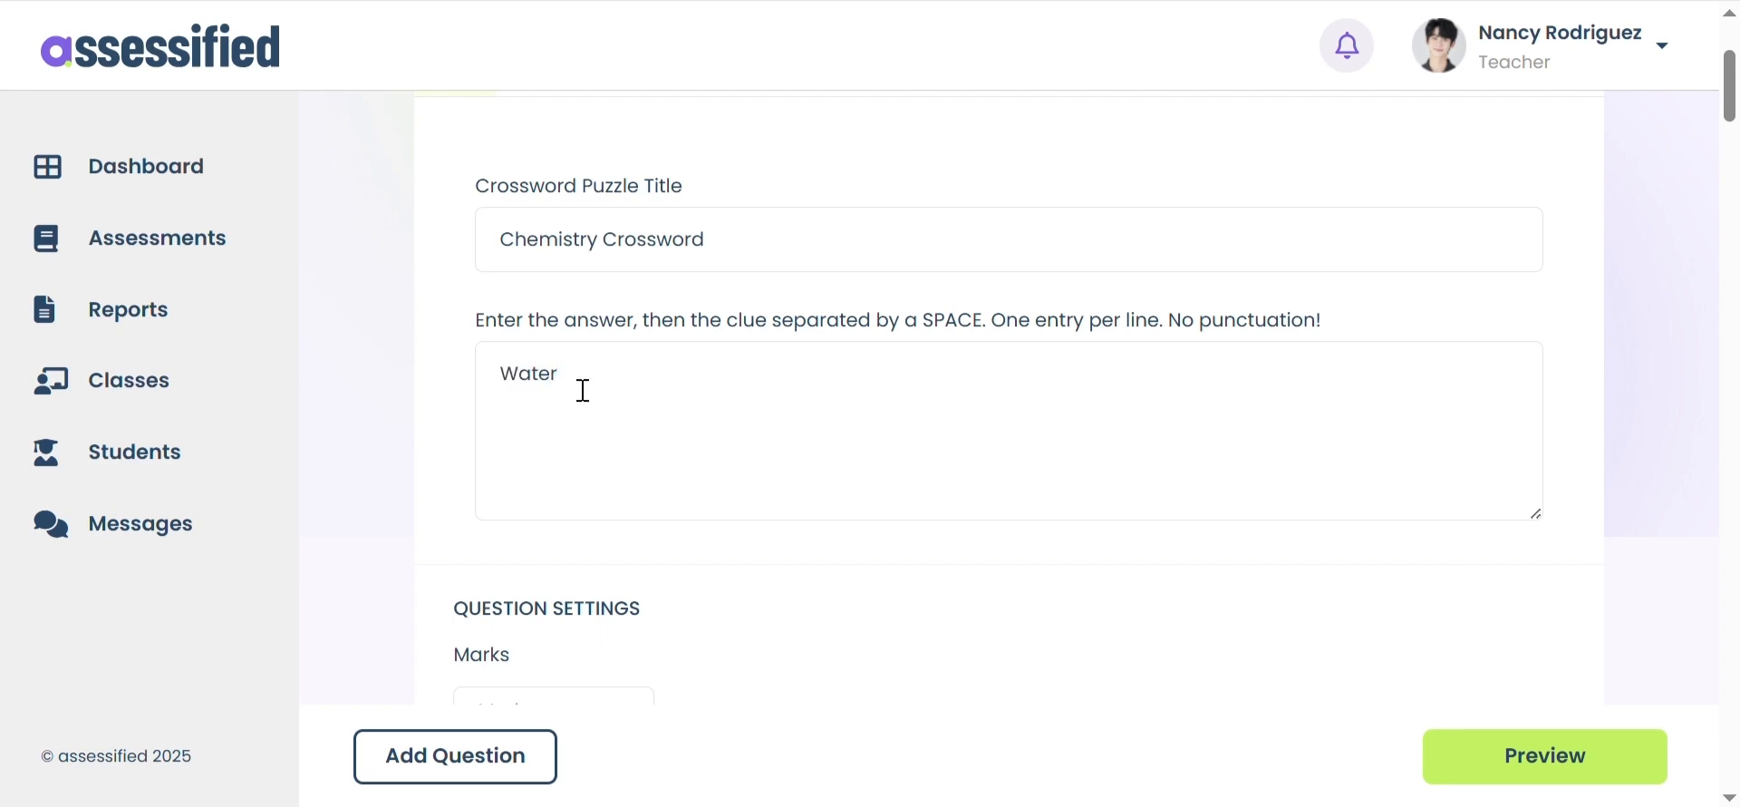
{"action": "type", "text": " H20"}
{"action": "key", "text": "Return"}
{"action": "type", "text": "Salt NaCl"}
{"action": "scroll", "coordinate": [912, 326], "scroll_direction": "down", "scroll_amount": 1}
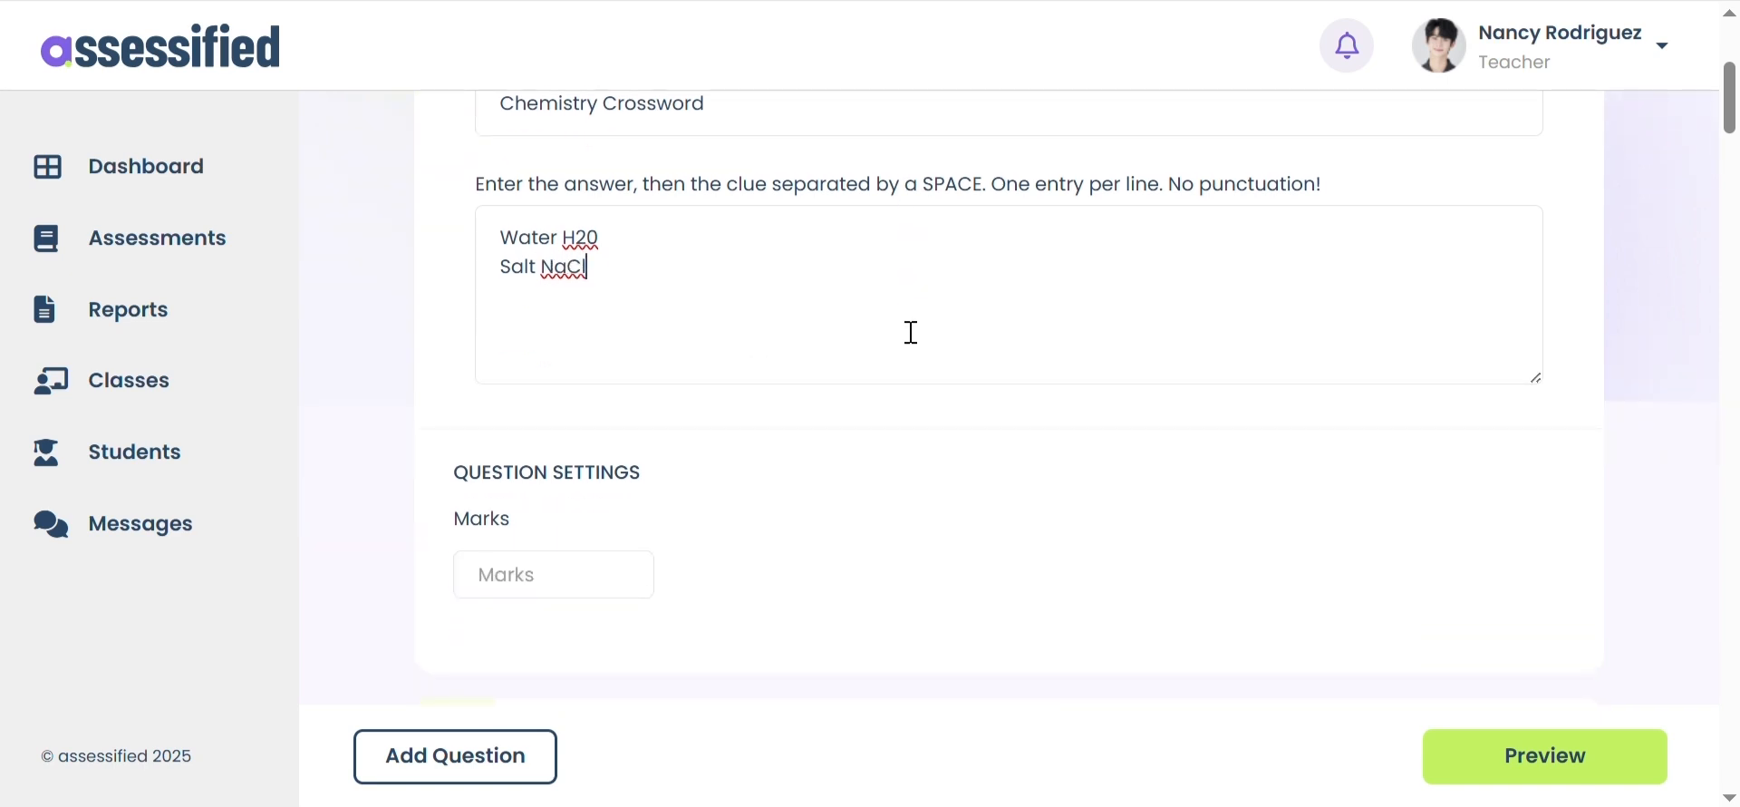
{"action": "double_click", "coordinate": [622, 571]}
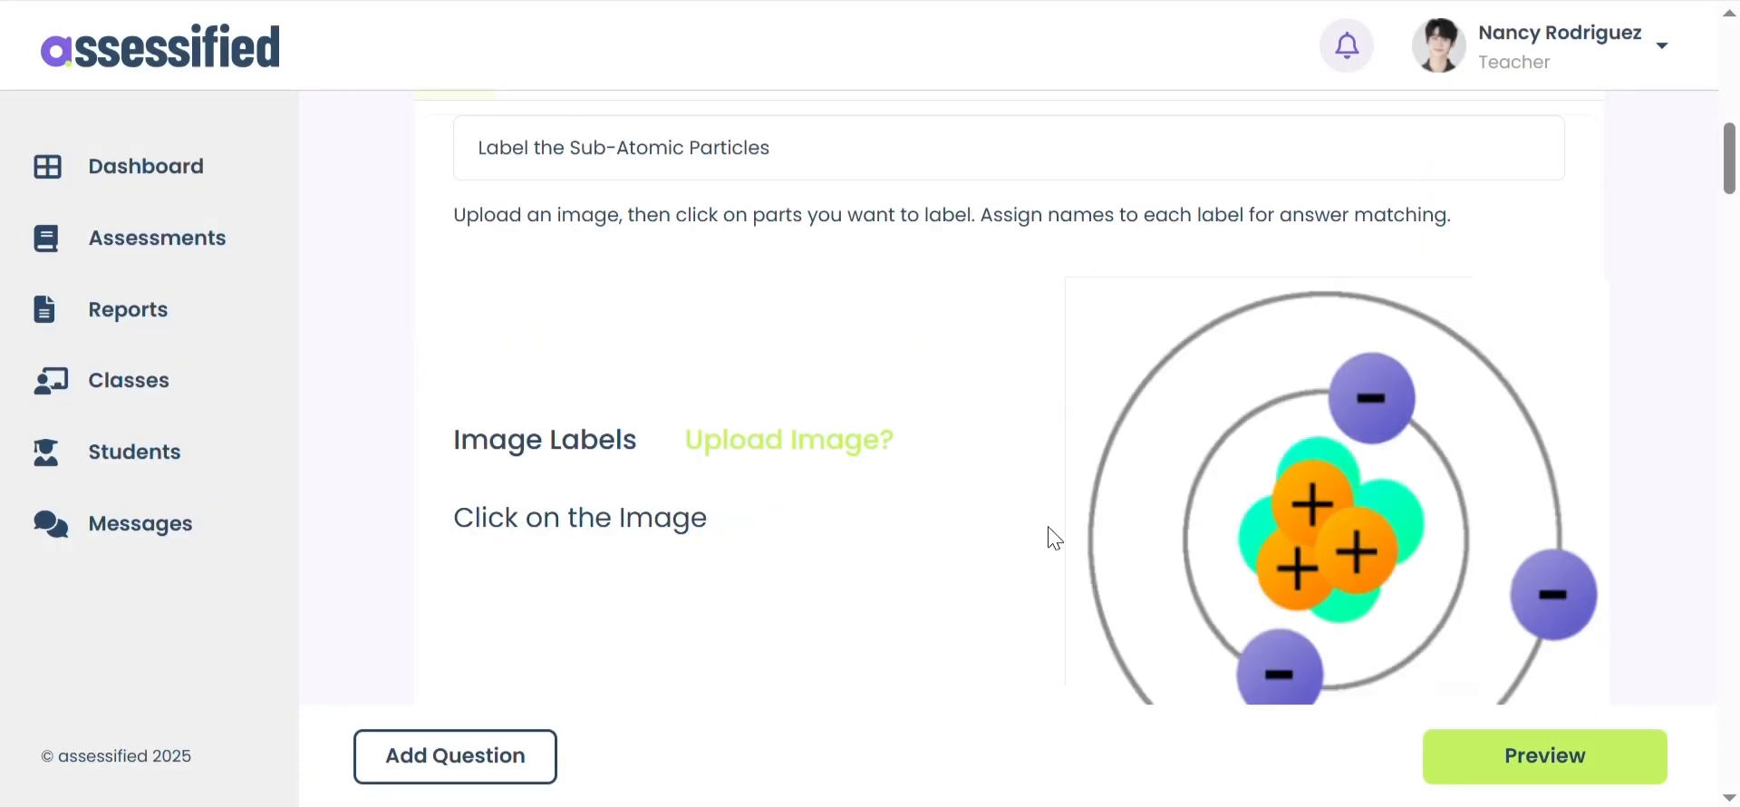
Place a label on the upper negative particle of the atom diagram and name it Electron.
{"action": "scroll", "coordinate": [1013, 337], "scroll_direction": "down", "scroll_amount": 1}
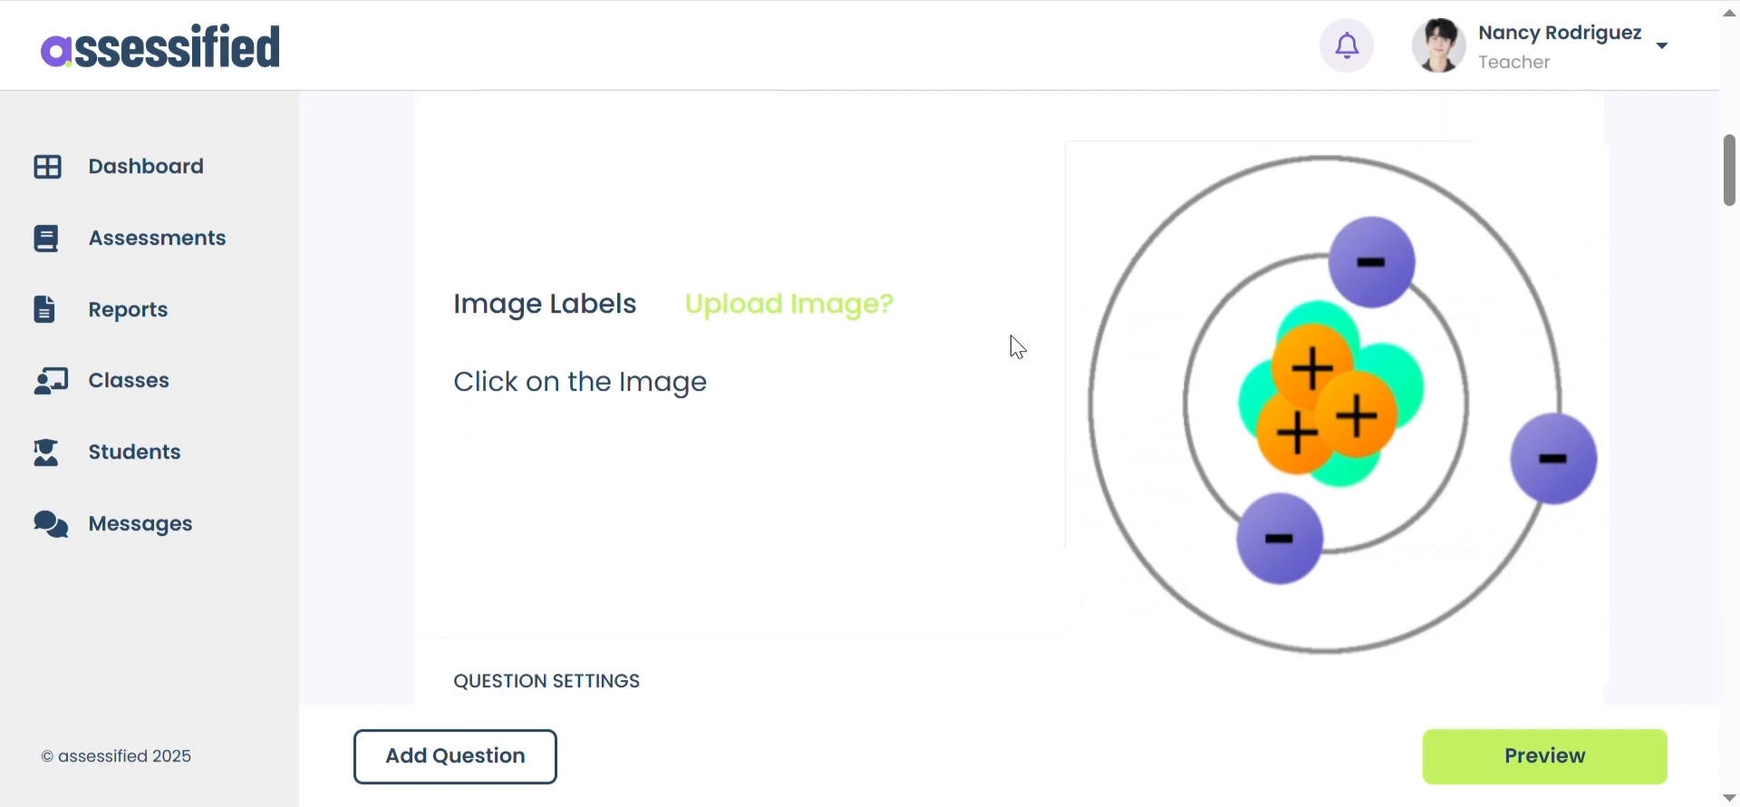
{"action": "left_click", "coordinate": [1396, 396]}
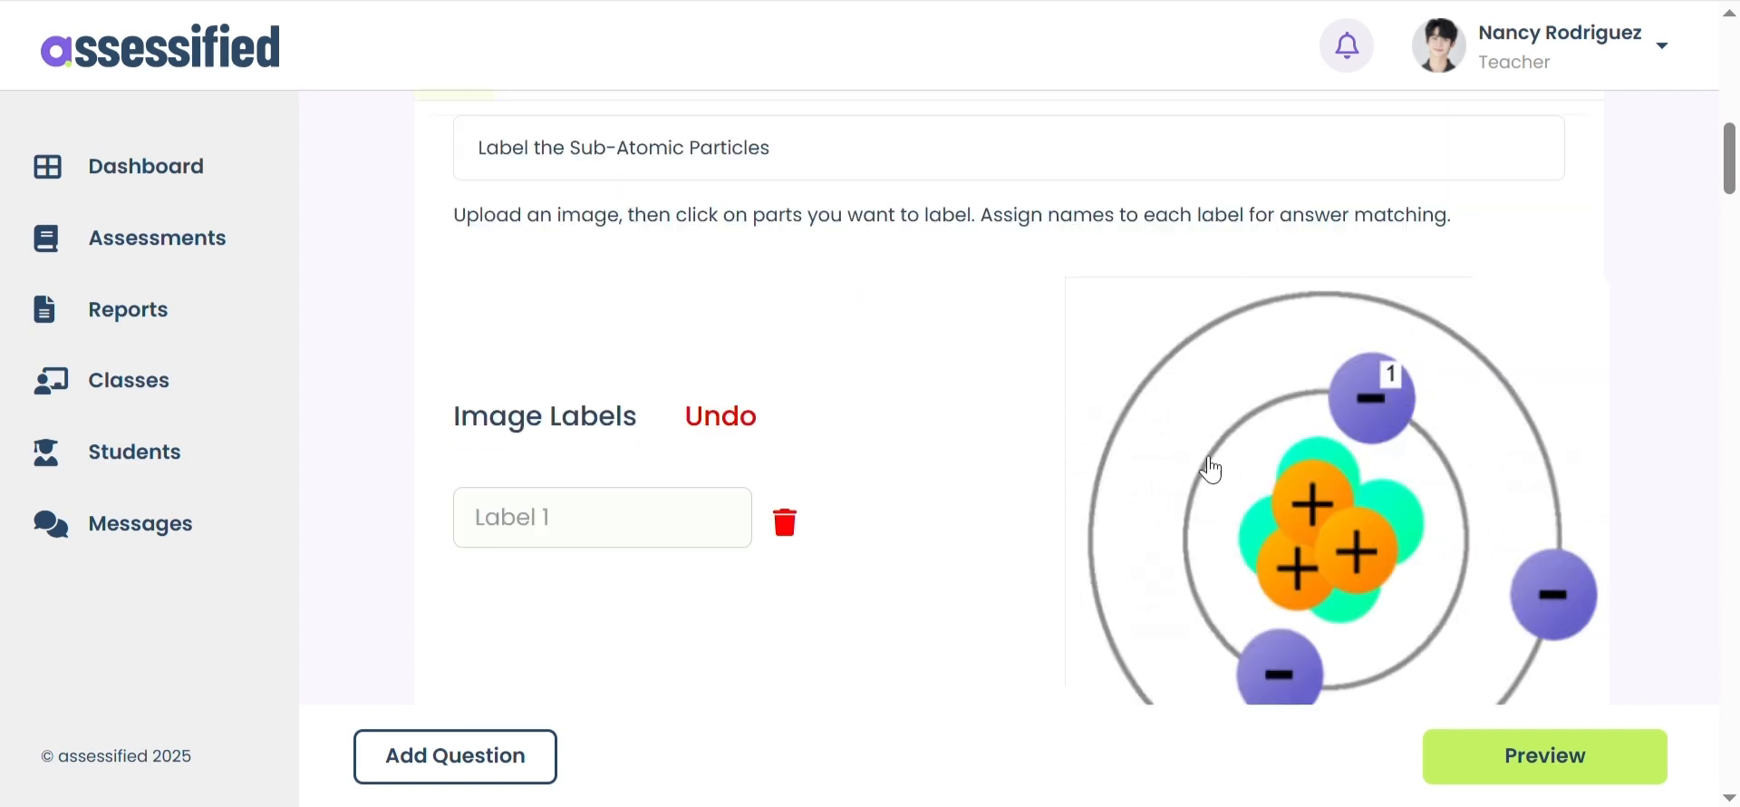
{"action": "left_click", "coordinate": [618, 540]}
{"action": "type", "text": "Electron"}
Label an orange positive particle in the nucleus as Proton and add the neutron label on a teal particle.
{"action": "scroll", "coordinate": [1215, 512], "scroll_direction": "down", "scroll_amount": 2}
{"action": "left_click", "coordinate": [1330, 435]}
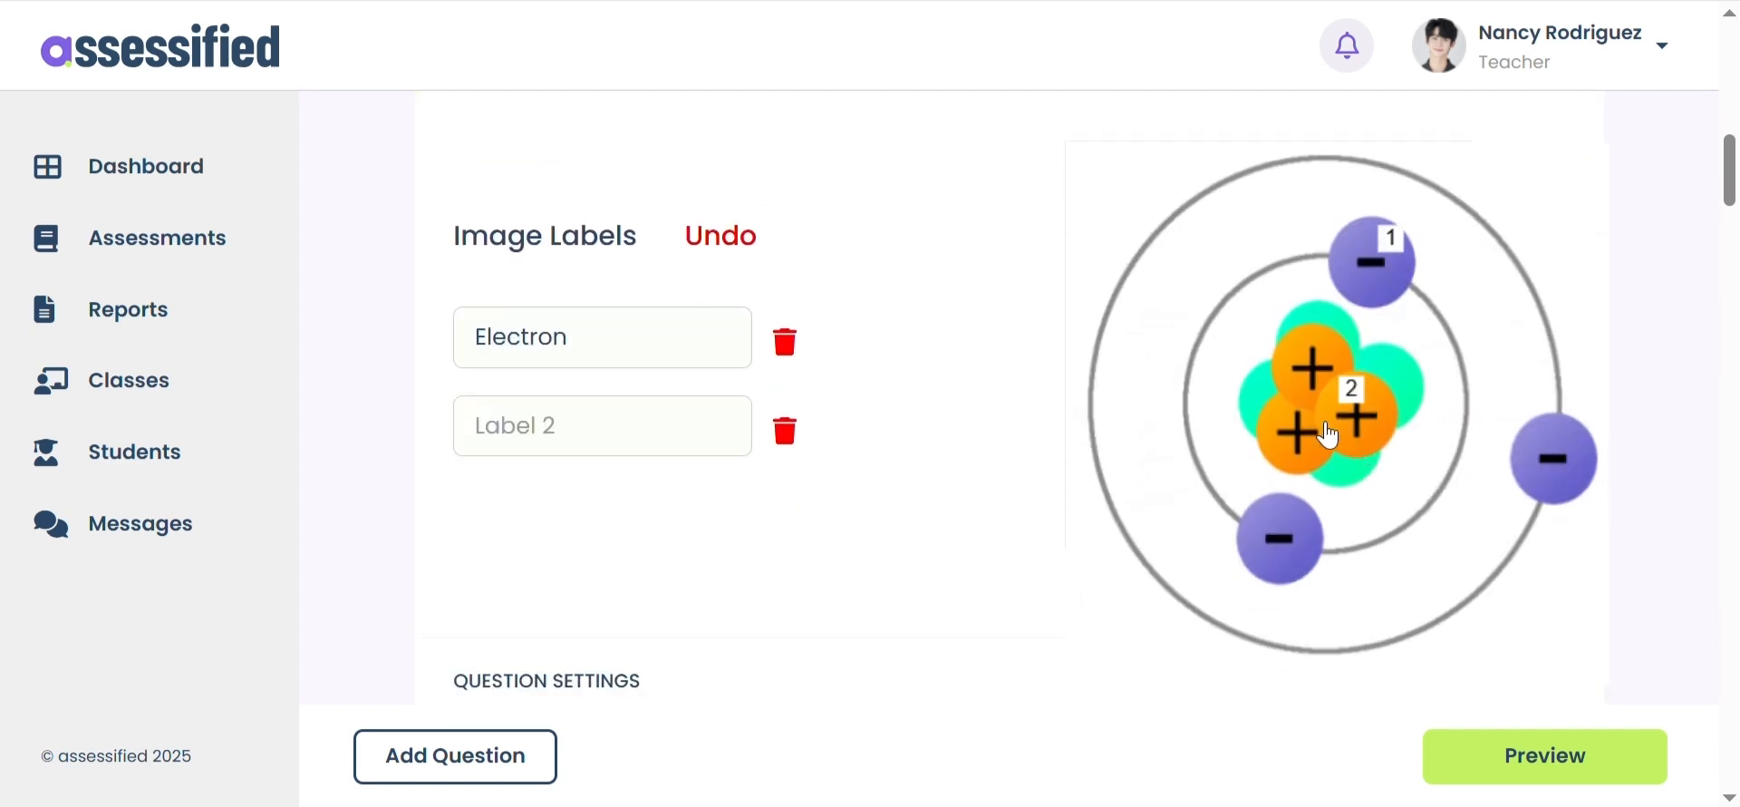
{"action": "left_click", "coordinate": [536, 439]}
{"action": "type", "text": "Proton"}
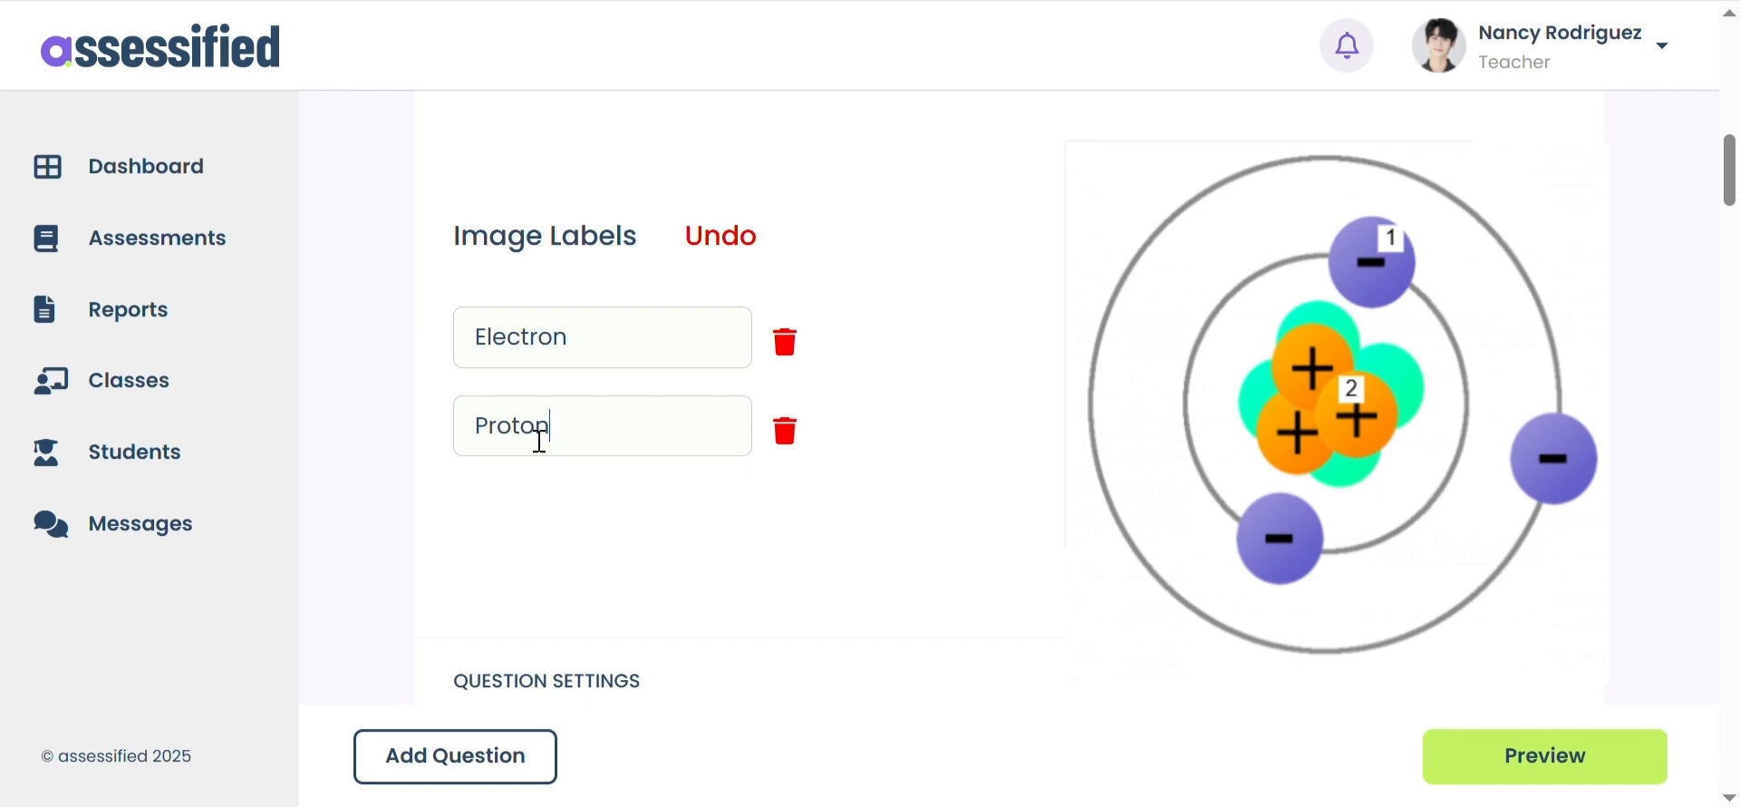
{"action": "left_click", "coordinate": [1407, 385]}
{"action": "left_click", "coordinate": [628, 470]}
{"action": "type", "text": "Ne"}
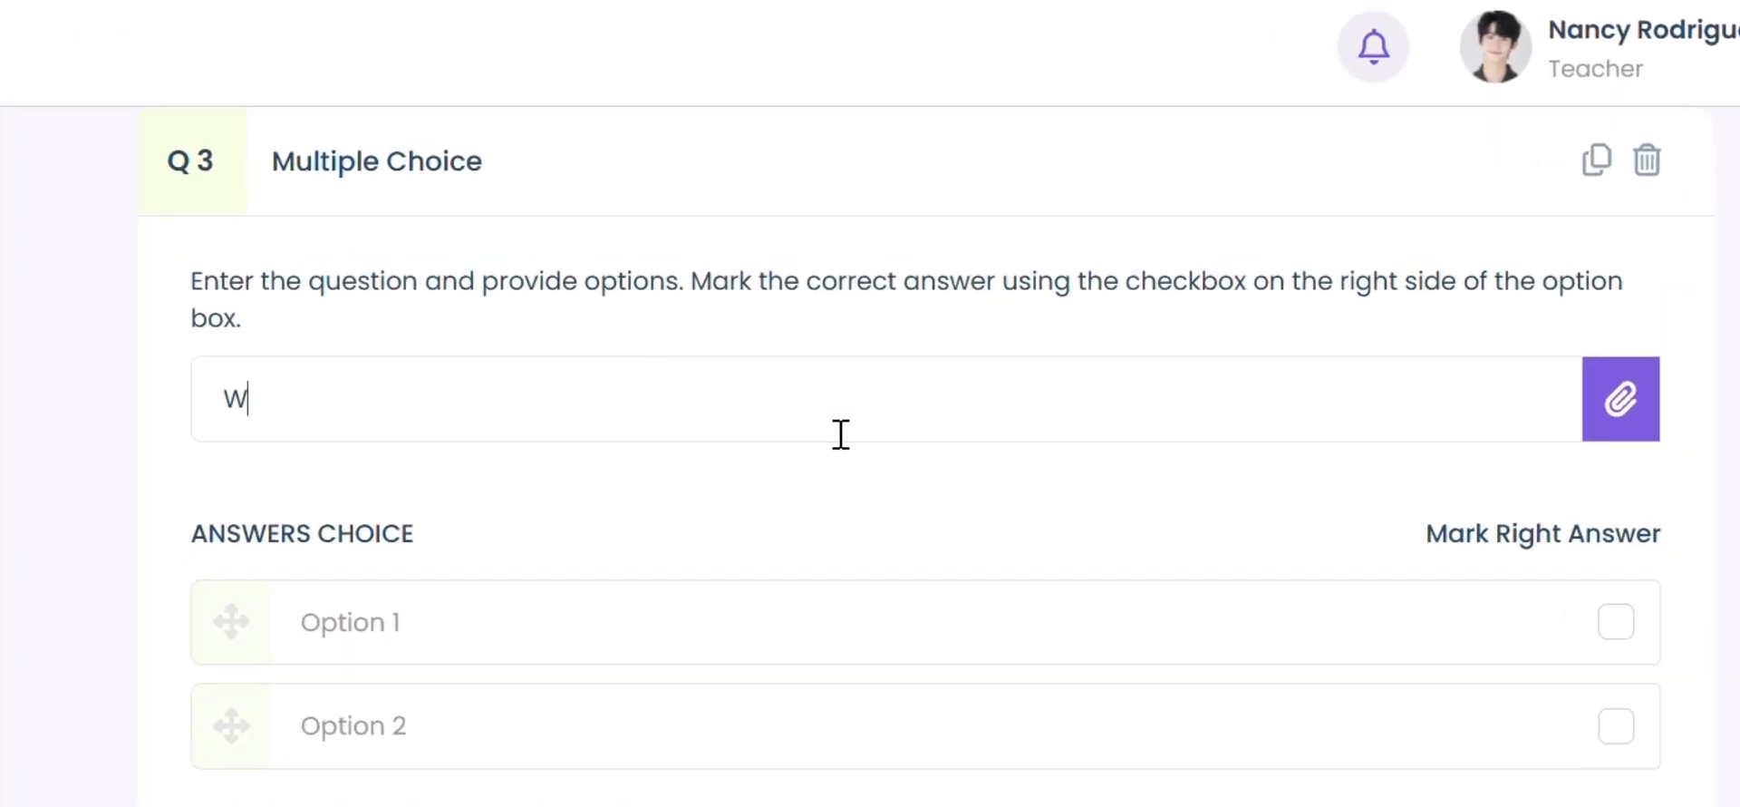
Write the multiple-choice question "What is the chemical formula of Vinegar?" with the options CH4COH, CHCOOH3 and CH3COOH.
{"action": "type", "text": "hat is the chemical formula of Vinegar?"}
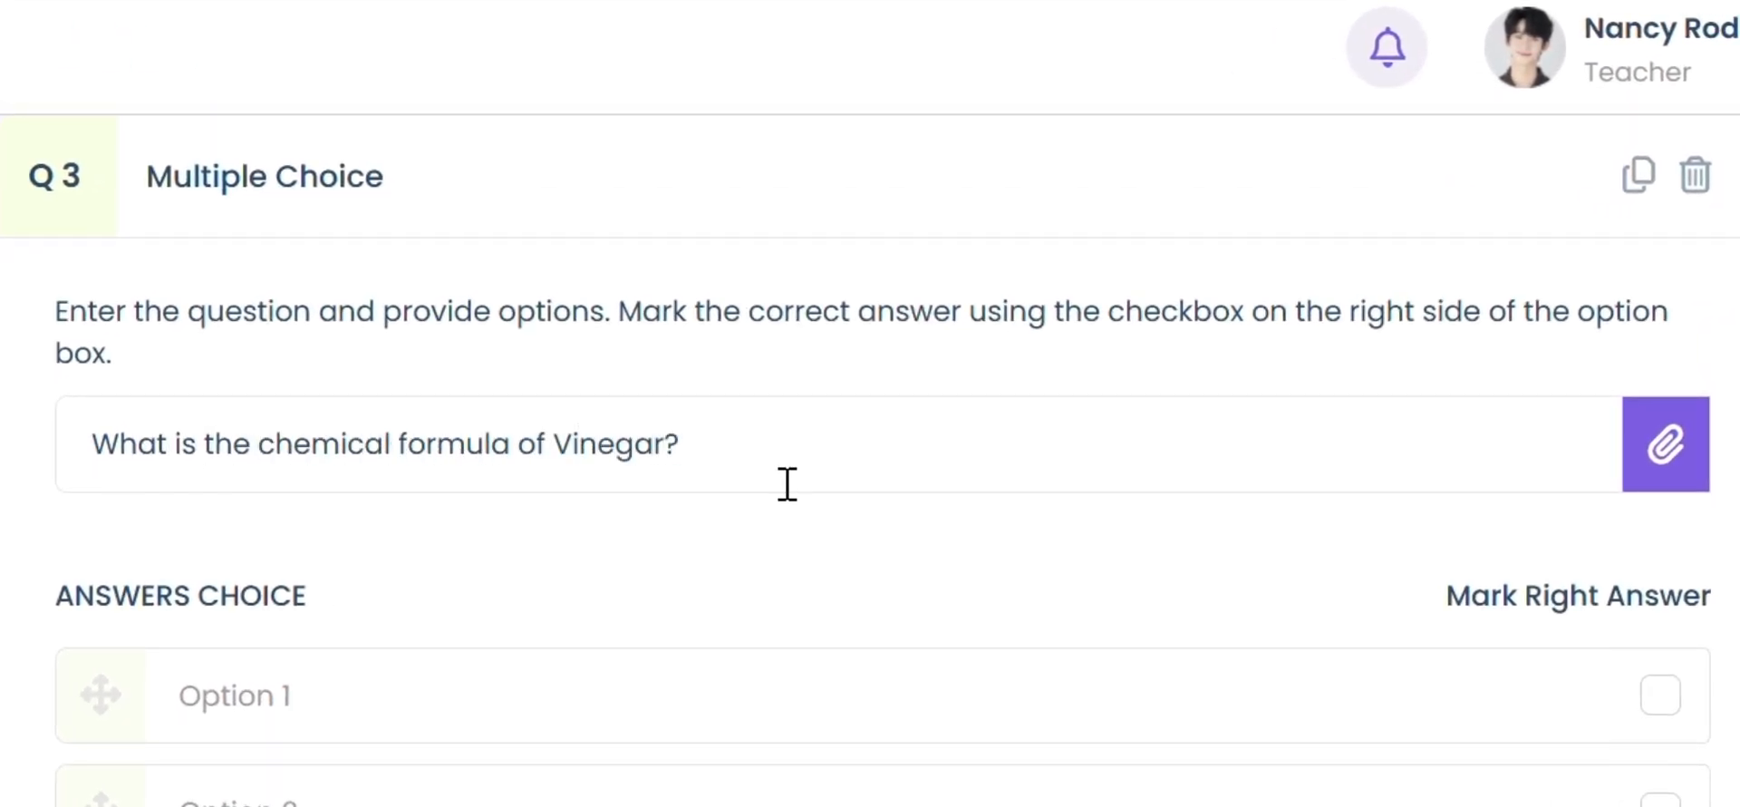
{"action": "left_click", "coordinate": [463, 739]}
{"action": "type", "text": "CH4COH"}
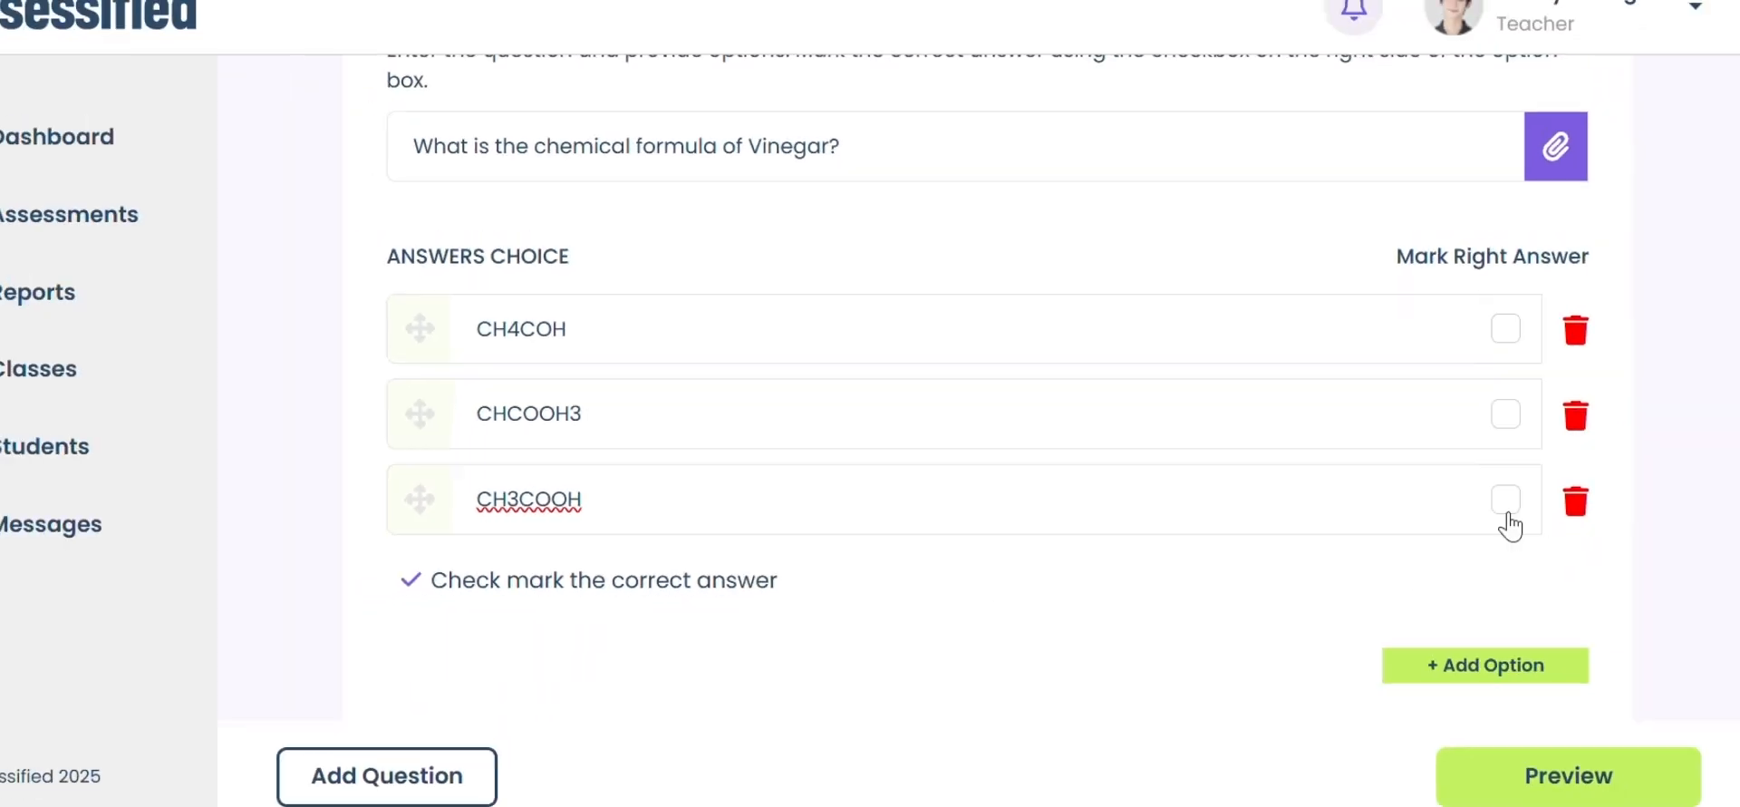
Mark CH3COOH as the correct answer of the multiple-choice question and raise the question's marks.
{"action": "left_click", "coordinate": [1505, 506]}
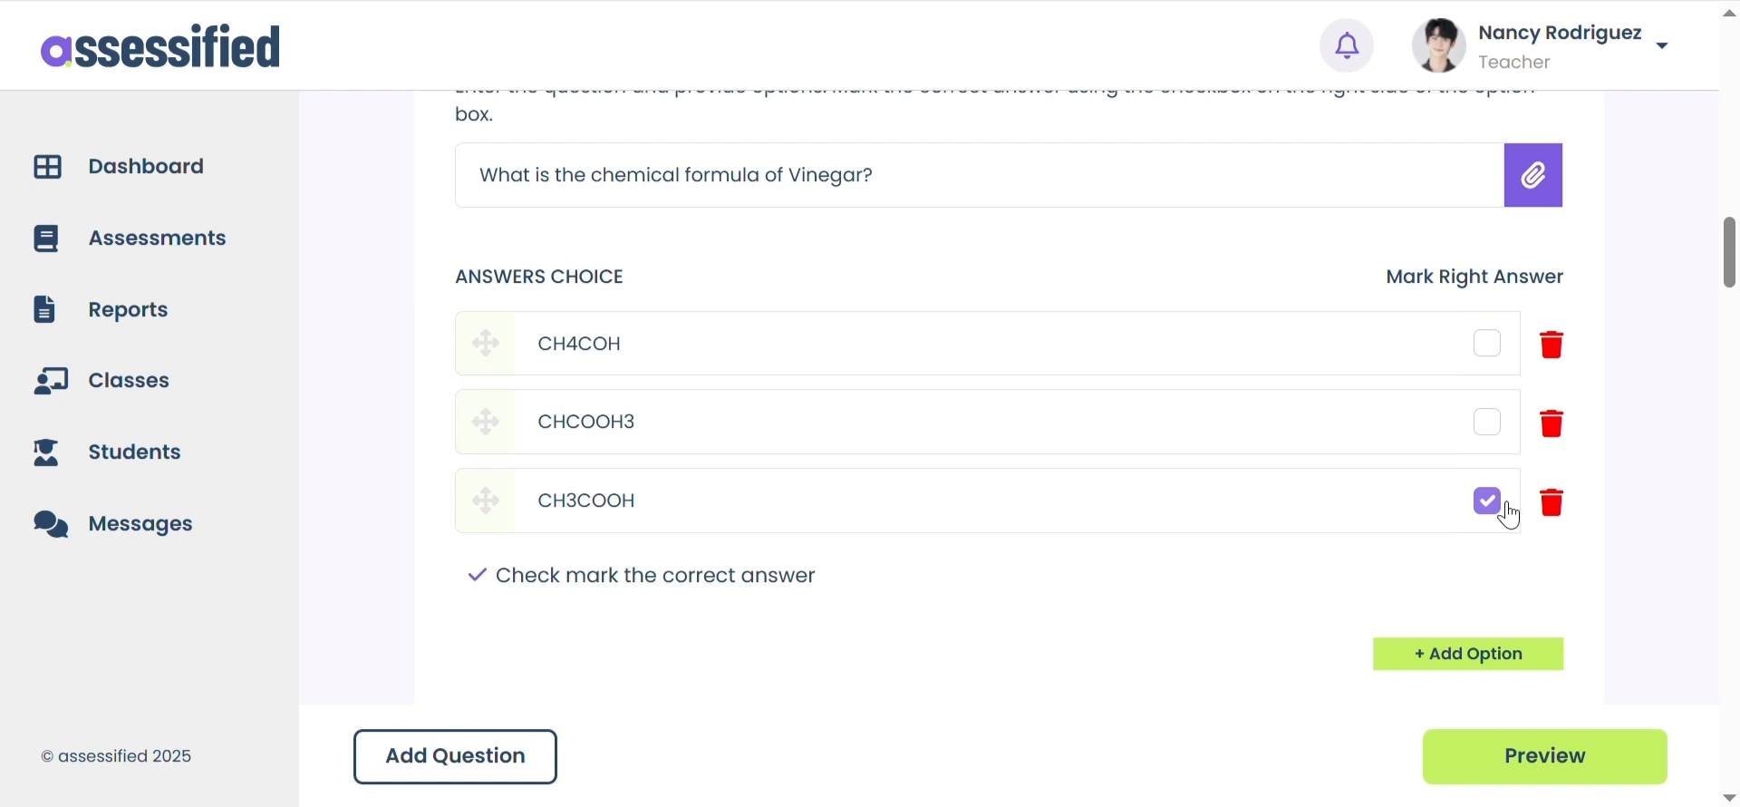
{"action": "scroll", "coordinate": [649, 593], "scroll_direction": "down", "scroll_amount": 3}
{"action": "left_click", "coordinate": [623, 584]}
{"action": "left_click", "coordinate": [623, 584]}
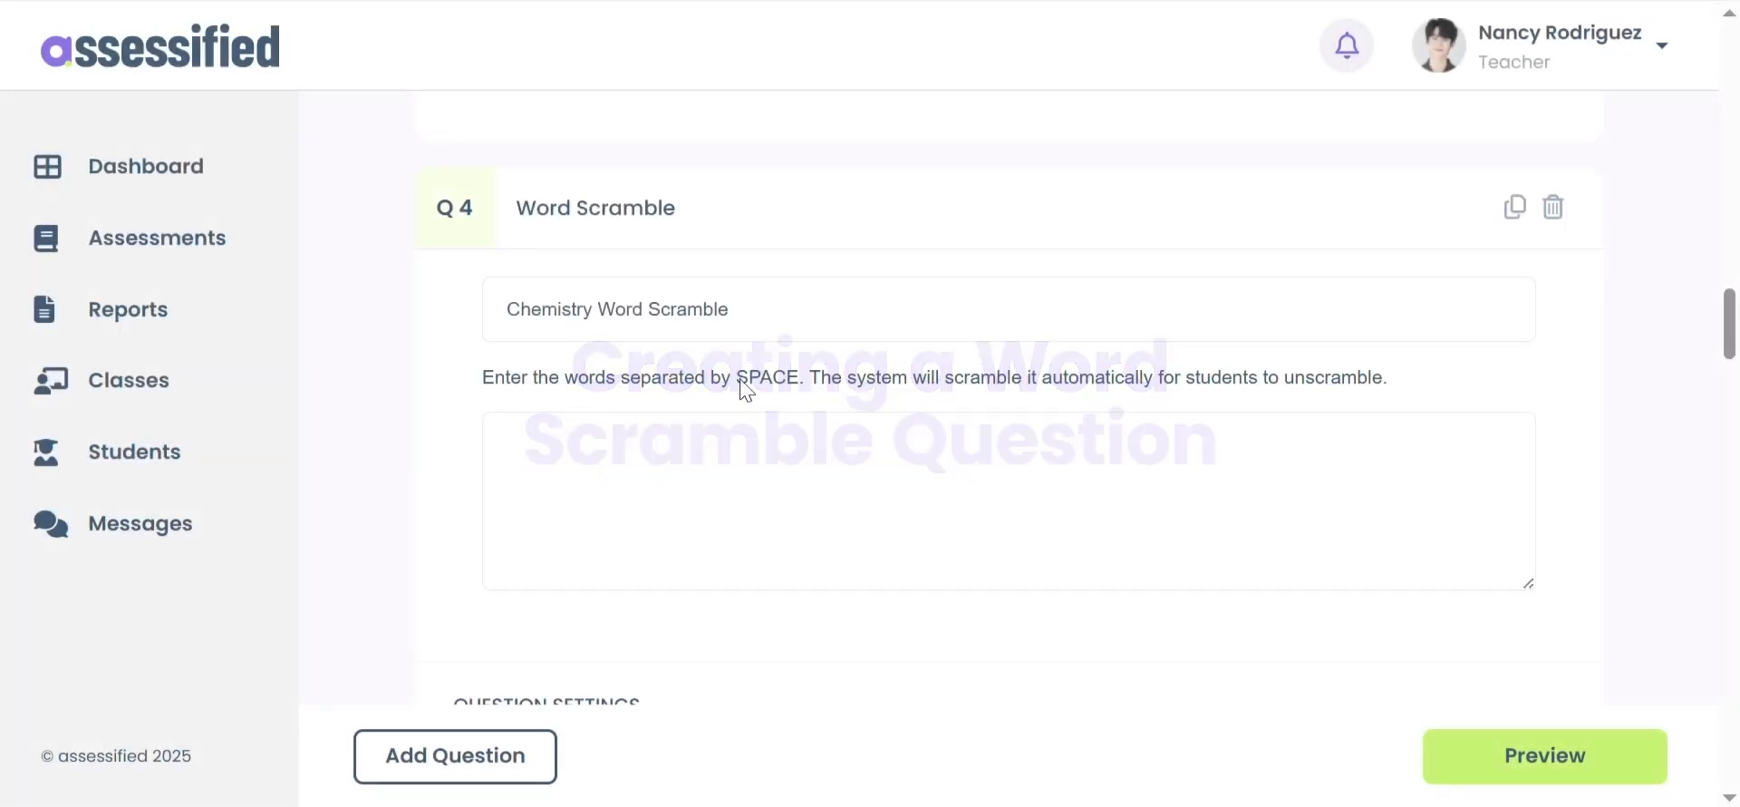
Enter the words Atom, Molecule, Acid and Compound for the Chemistry Word Scramble question.
{"action": "left_click", "coordinate": [746, 454]}
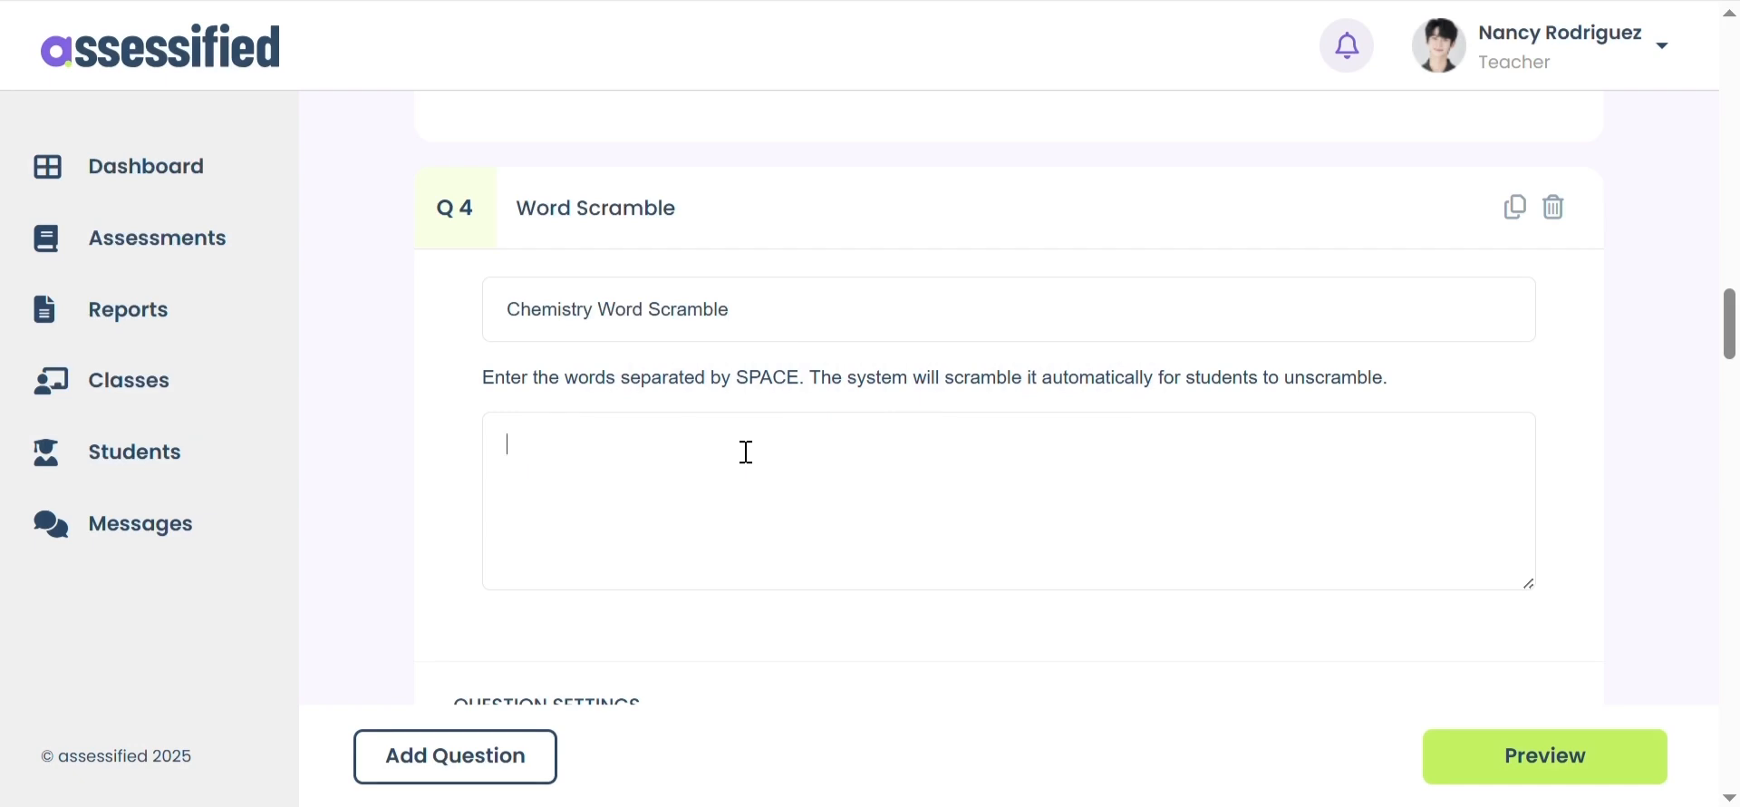
{"action": "type", "text": "Atom Molecule Acid Compou"}
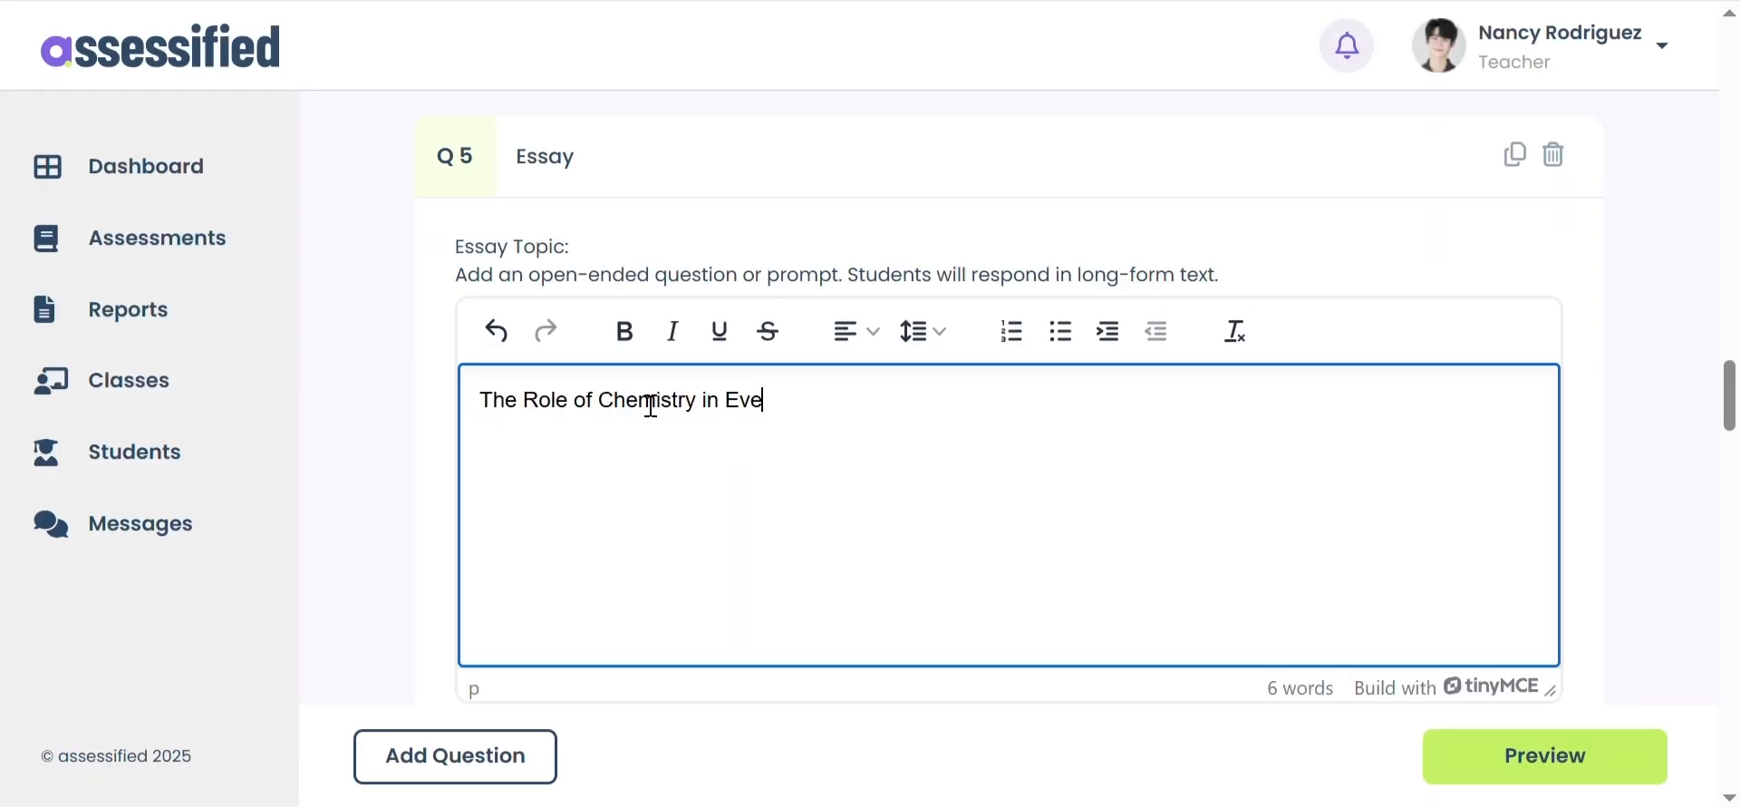
Write the essay topic "The Role of Chemistry in Everyday Life" with a word count of 100 to 300.
{"action": "type", "text": "ryday Life"}
{"action": "scroll", "coordinate": [890, 376], "scroll_direction": "down", "scroll_amount": 2}
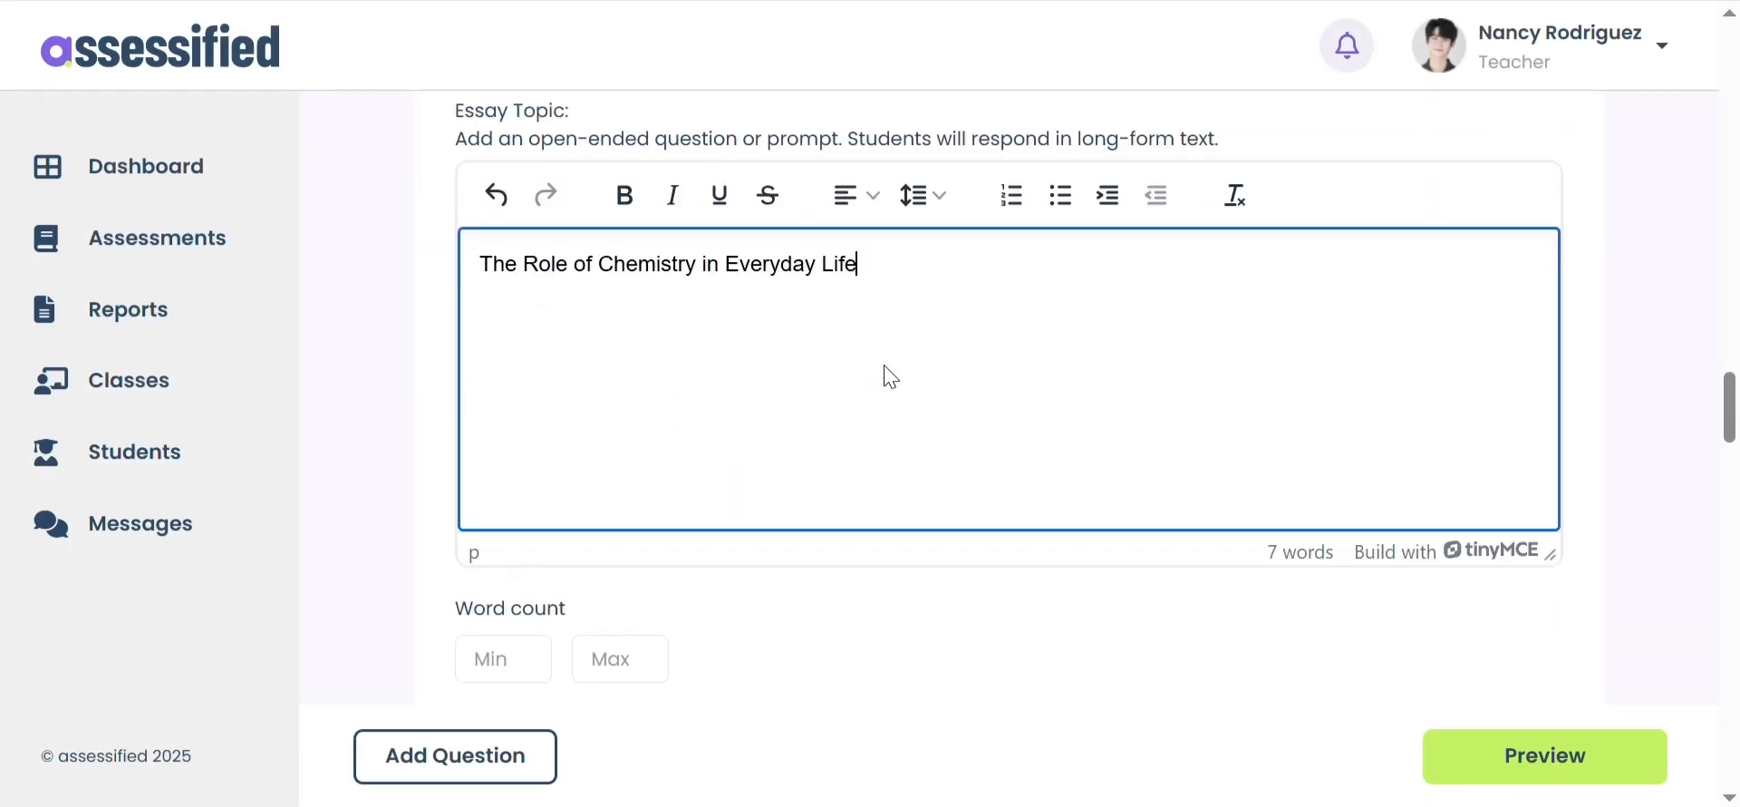
{"action": "scroll", "coordinate": [891, 376], "scroll_direction": "down", "scroll_amount": 2}
{"action": "left_click", "coordinate": [518, 509]}
{"action": "type", "text": "100"}
{"action": "key", "text": "Tab"}
{"action": "type", "text": "3"}
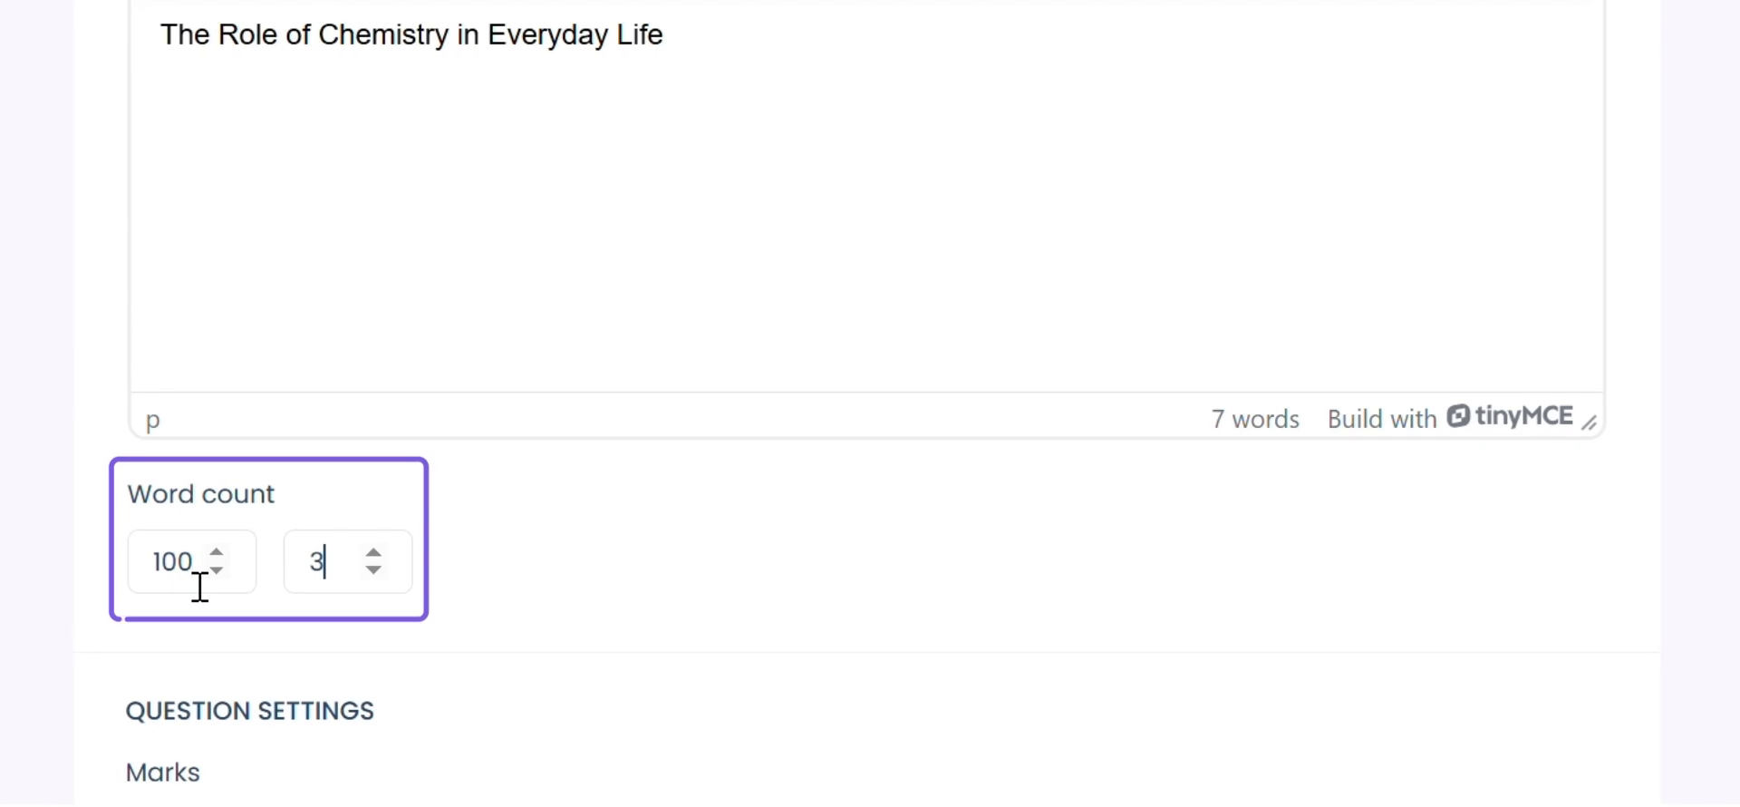
{"action": "type", "text": "00"}
Set the marks for the essay question to 15.
{"action": "scroll", "coordinate": [357, 602], "scroll_direction": "down", "scroll_amount": 3}
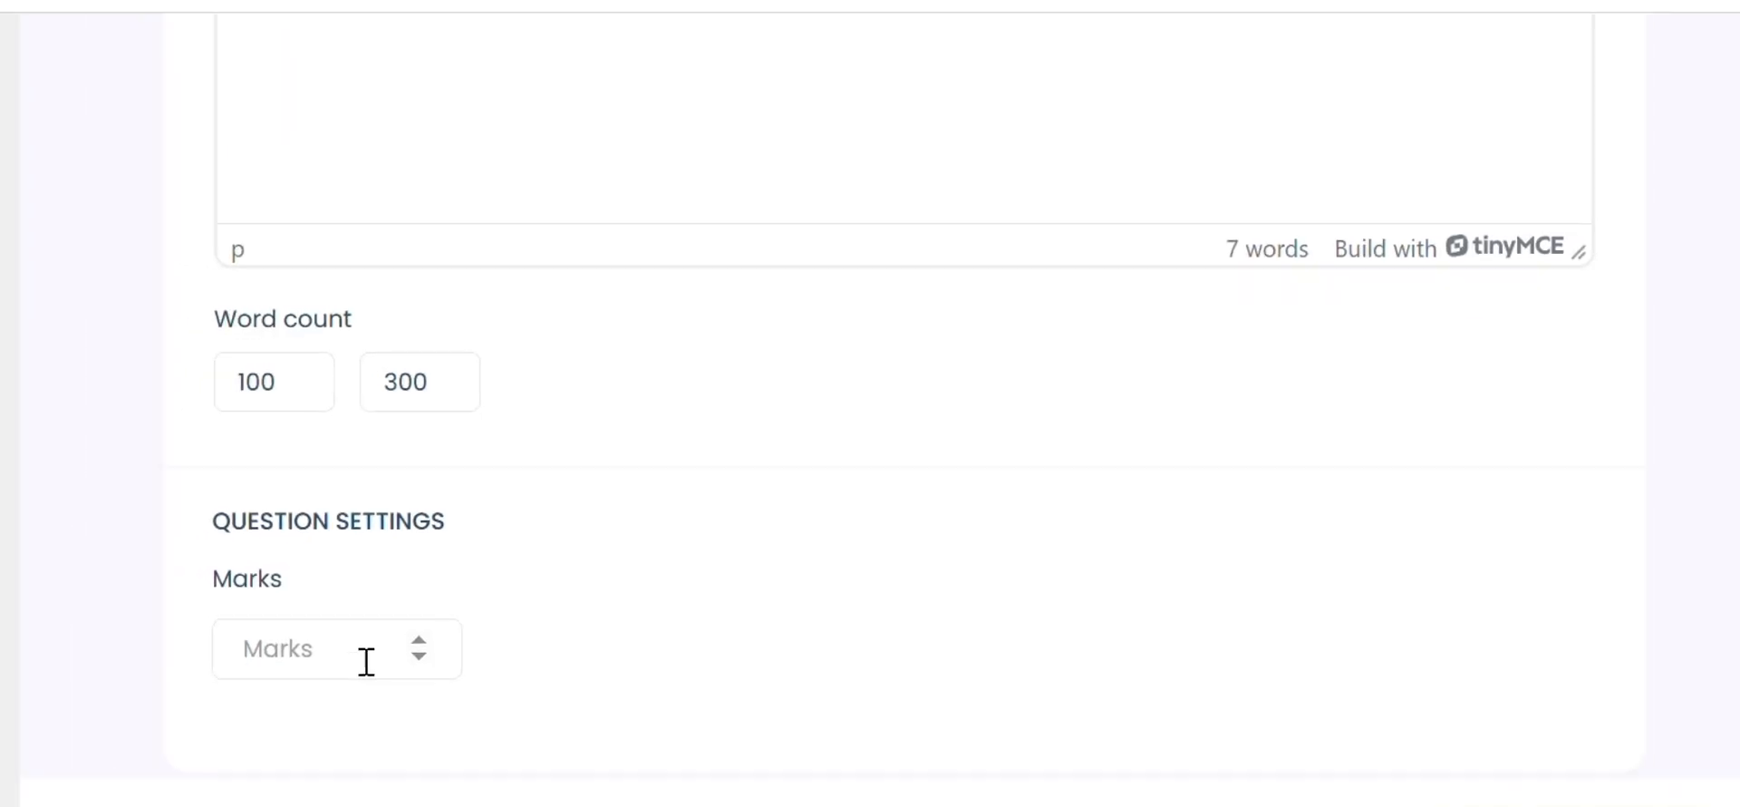
{"action": "left_click", "coordinate": [367, 662]}
{"action": "type", "text": "15"}
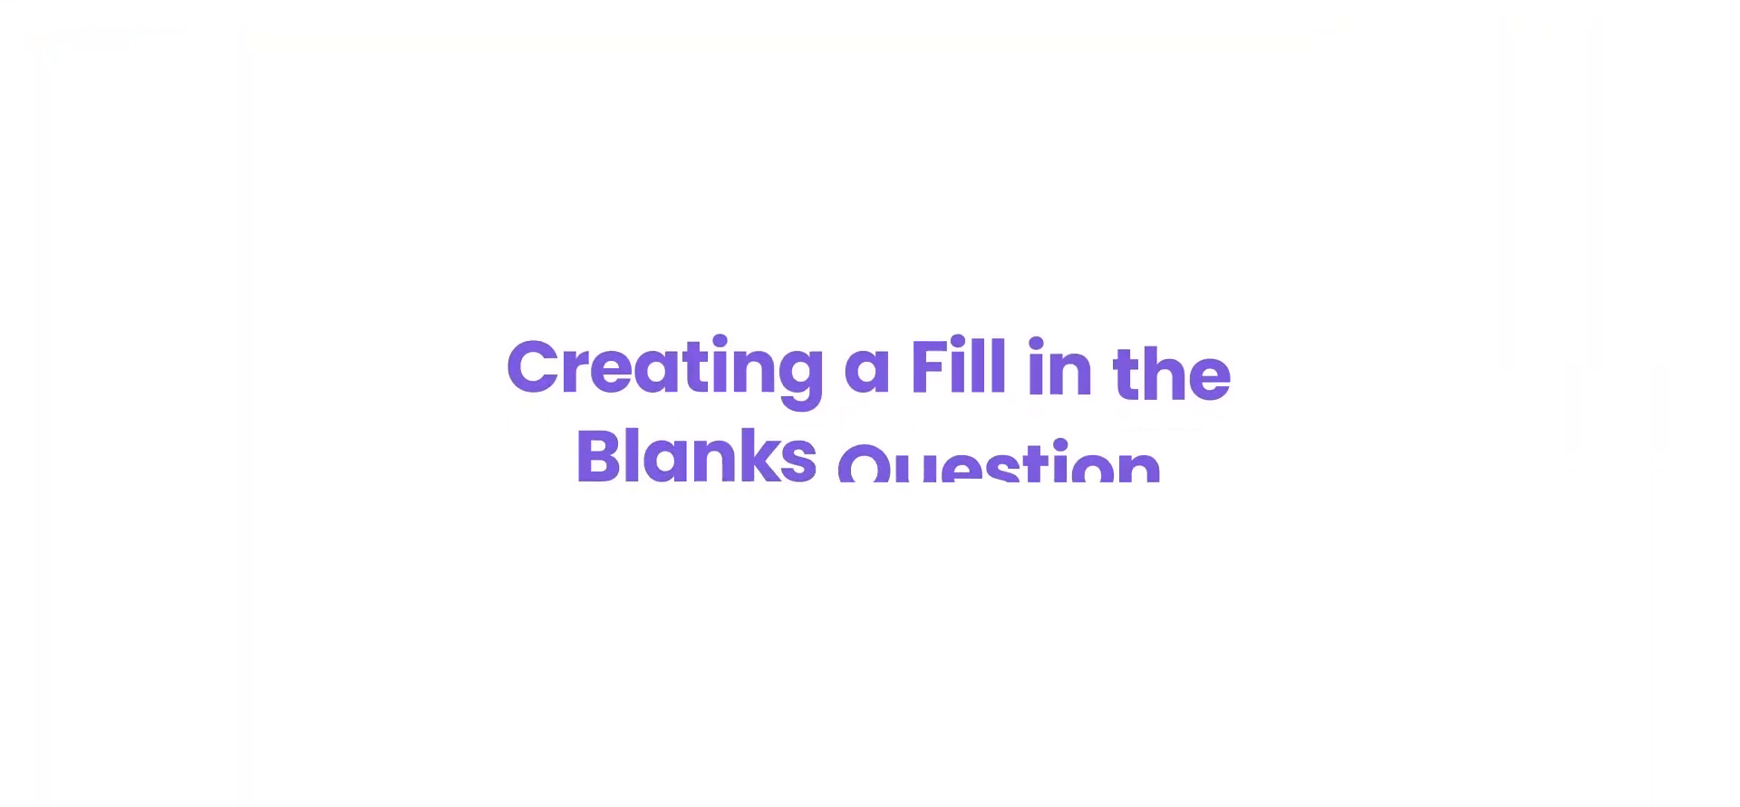
Write "The process of solid directly converting into gas is known as" followed by a blank space with the answer Sublimation.
{"action": "type", "text": "rect"}
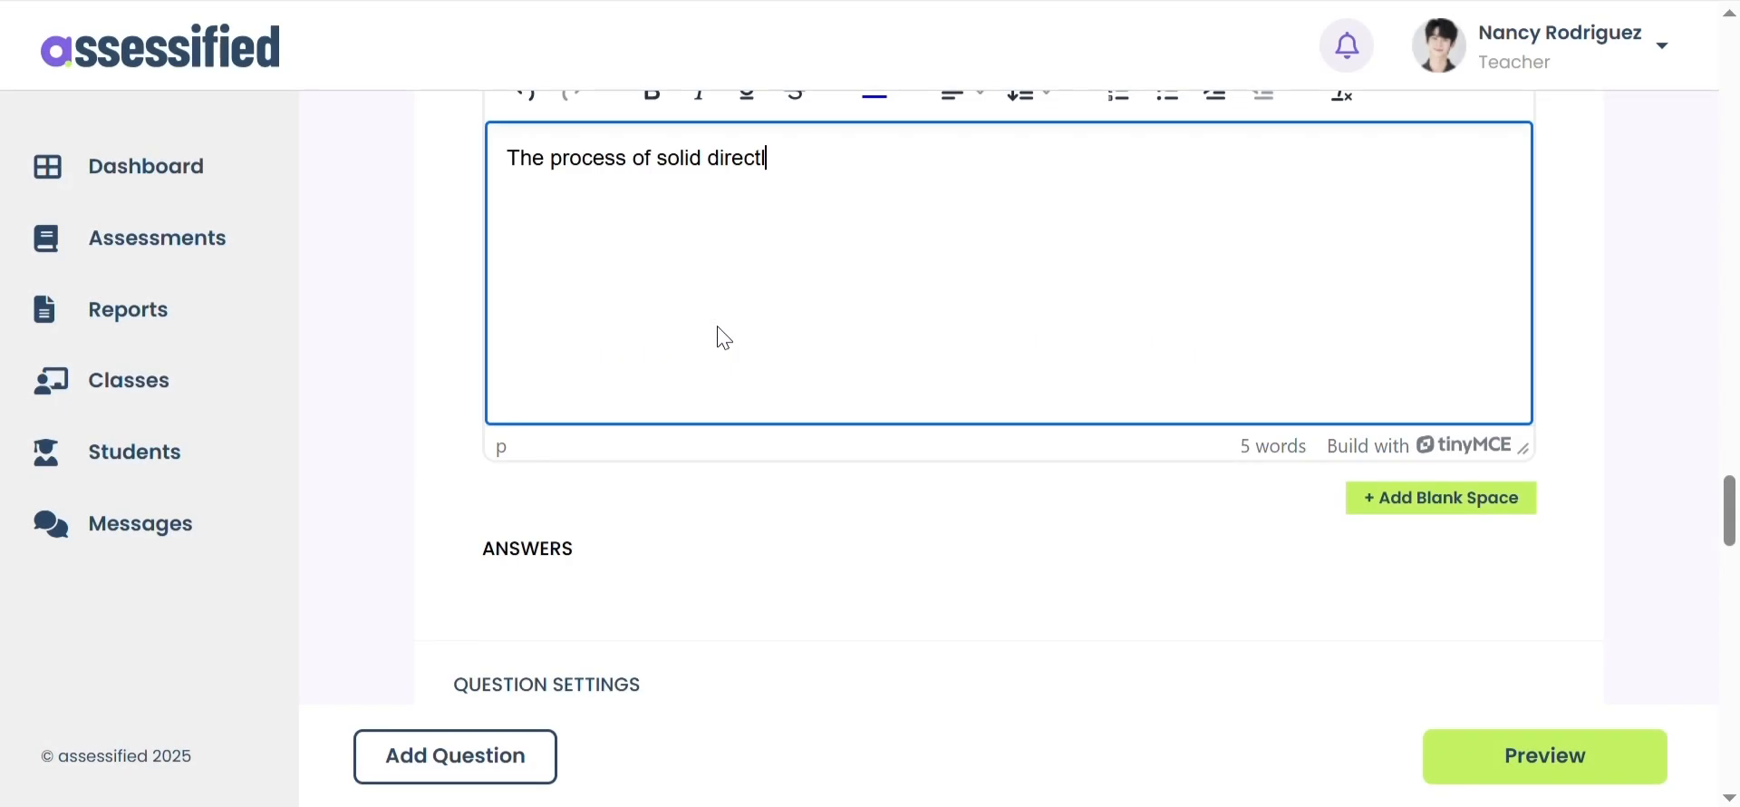
{"action": "type", "text": "ly converting into gas"}
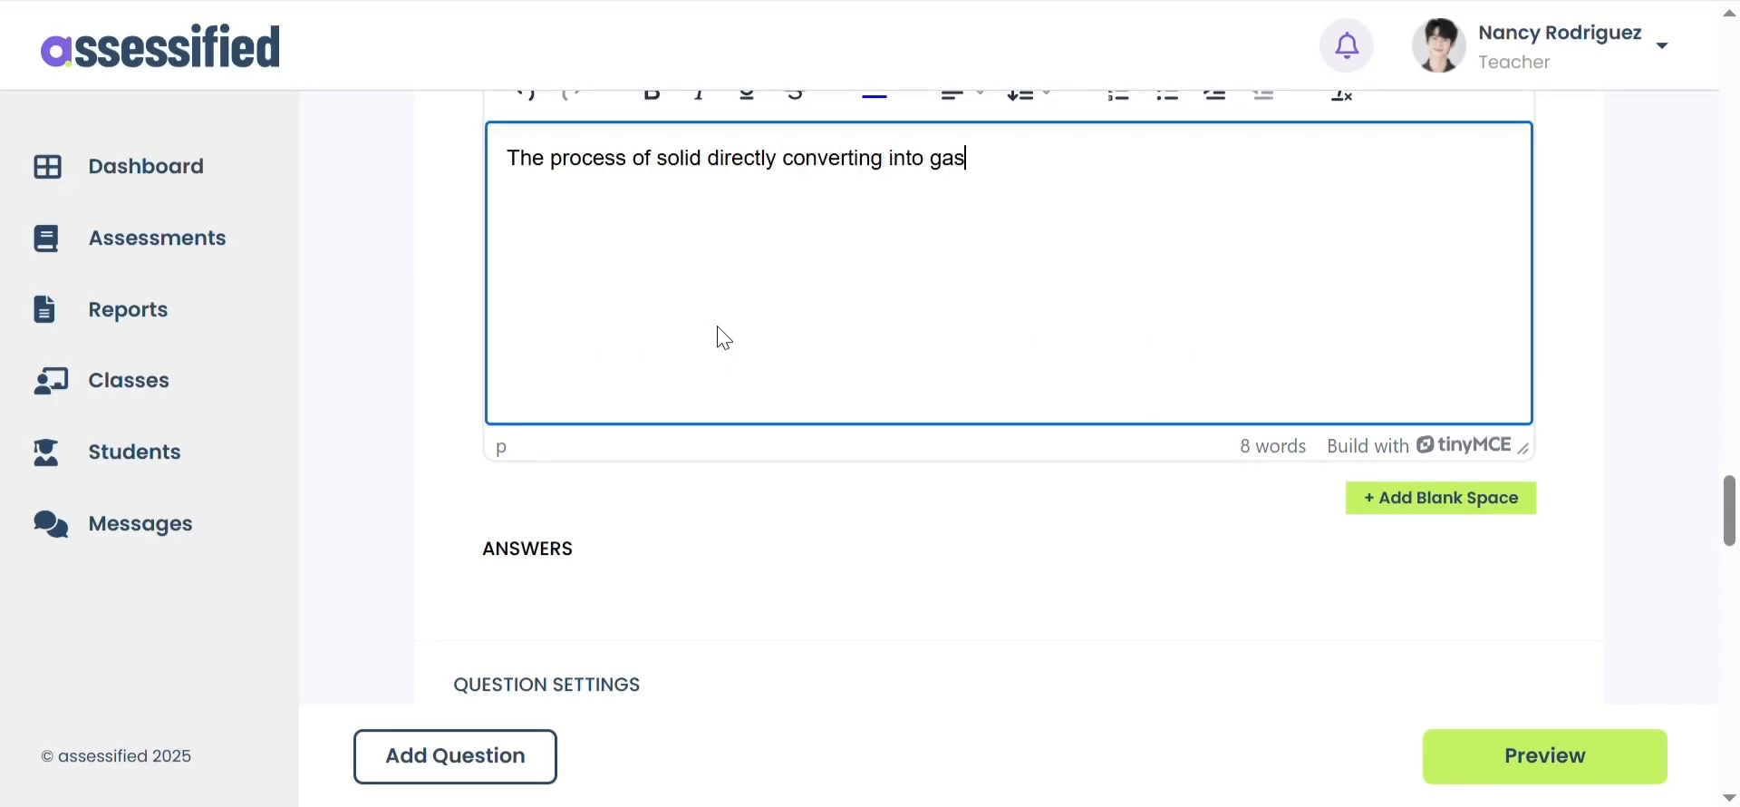
{"action": "type", "text": " is known as"}
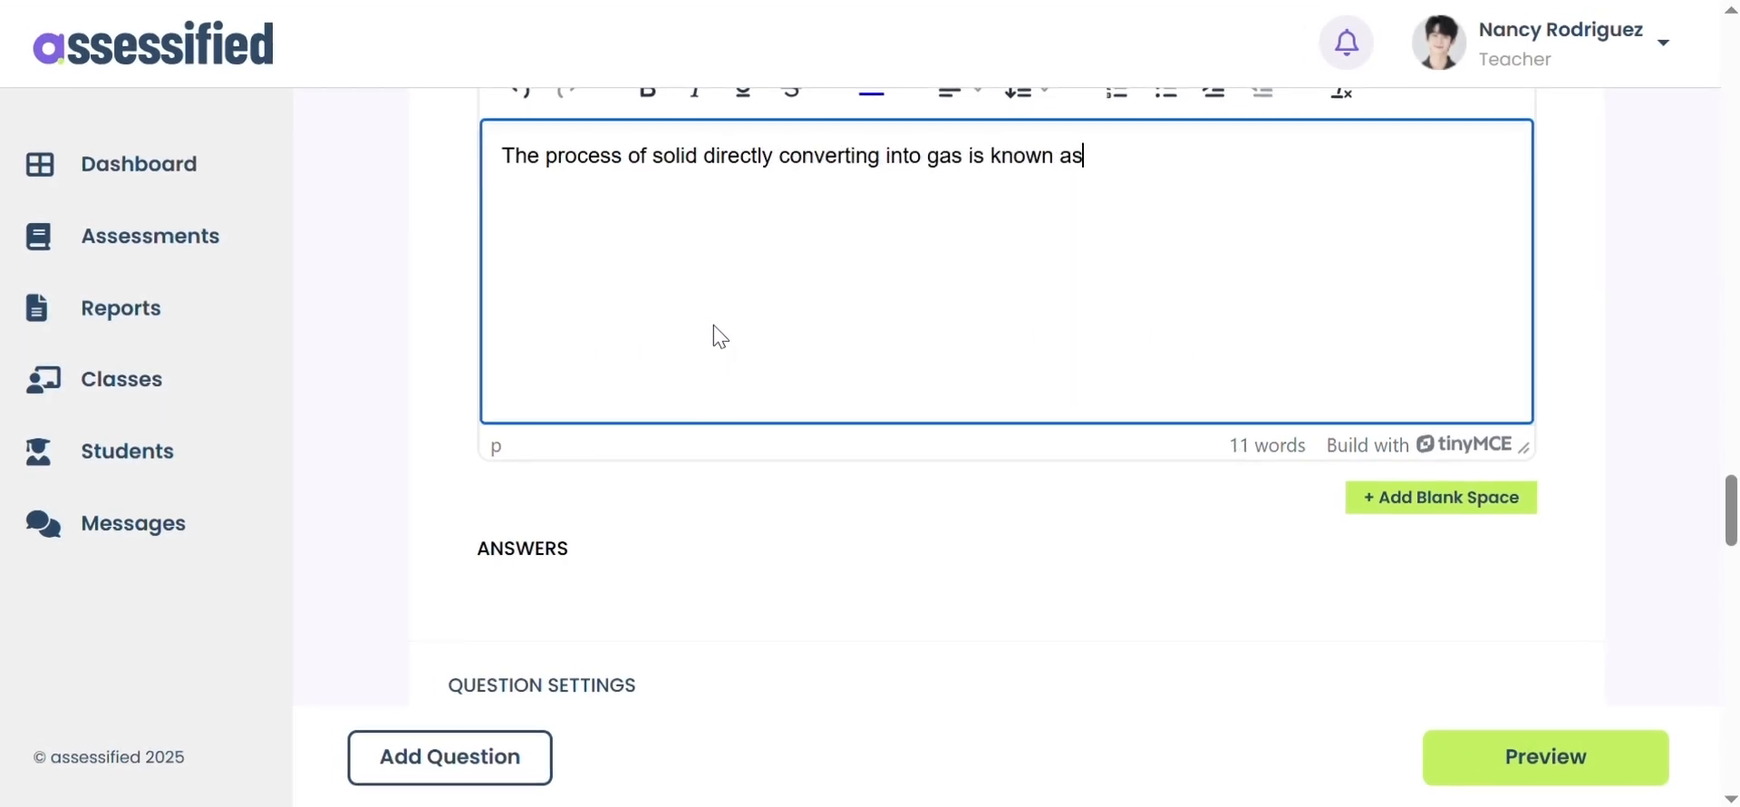
{"action": "left_click", "coordinate": [1415, 504]}
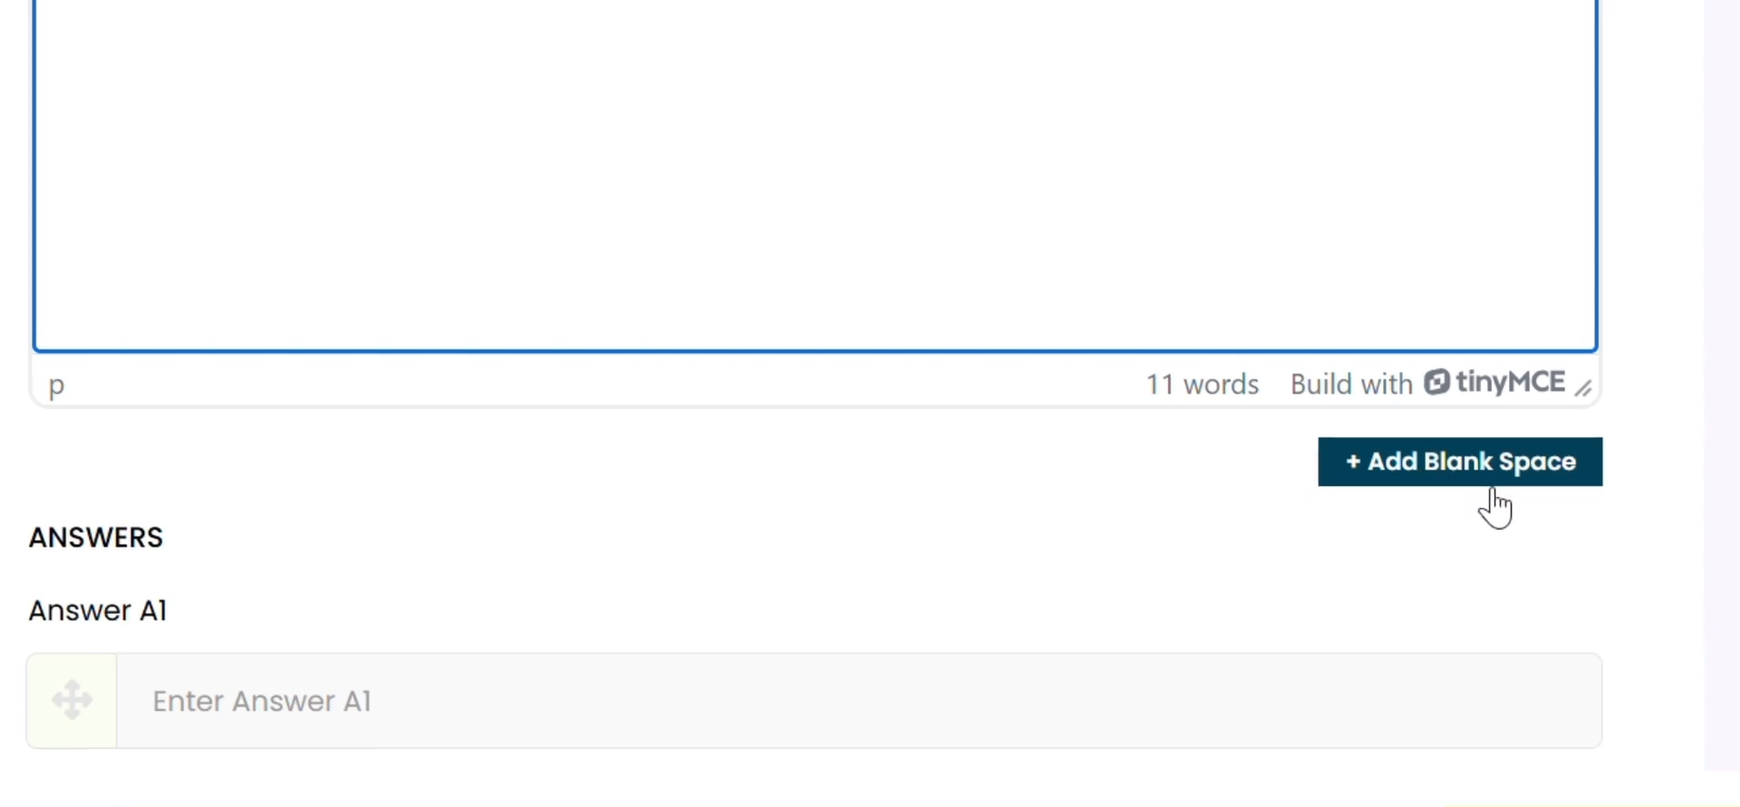
{"action": "left_click", "coordinate": [377, 728]}
{"action": "type", "text": "Sublimation"}
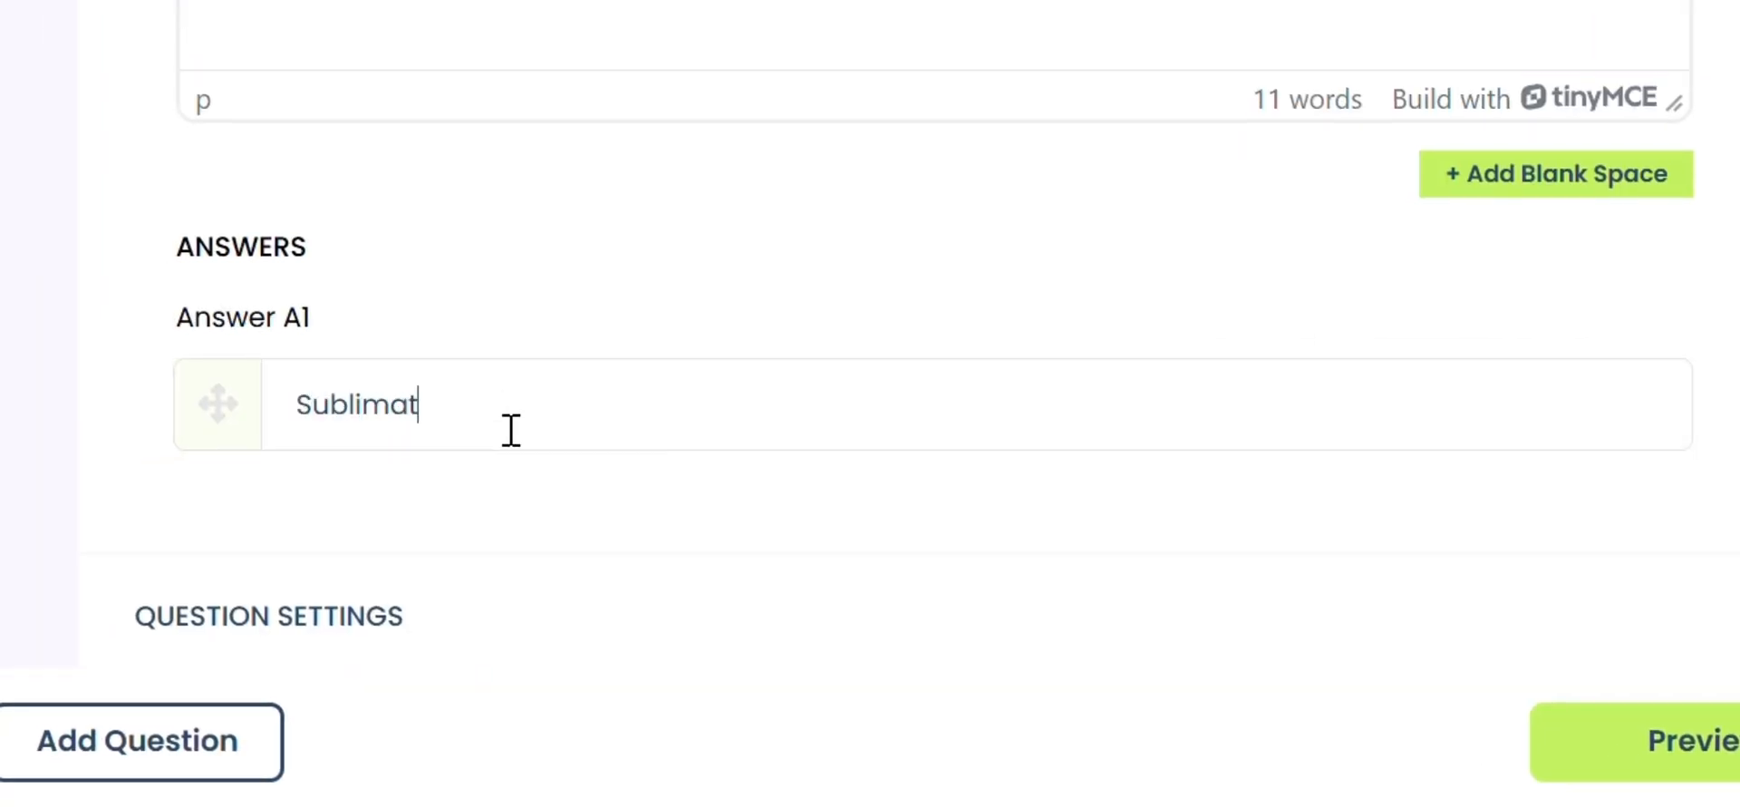
Add a second line reading "A molecule of carbon dioxide contains one carbon atom and", a blank space, and "oxygen atoms" to the Fill in the Blanks question.
{"action": "left_click", "coordinate": [1286, 187]}
{"action": "key", "text": "Return"}
{"action": "type", "text": "A molecule of carbon di"}
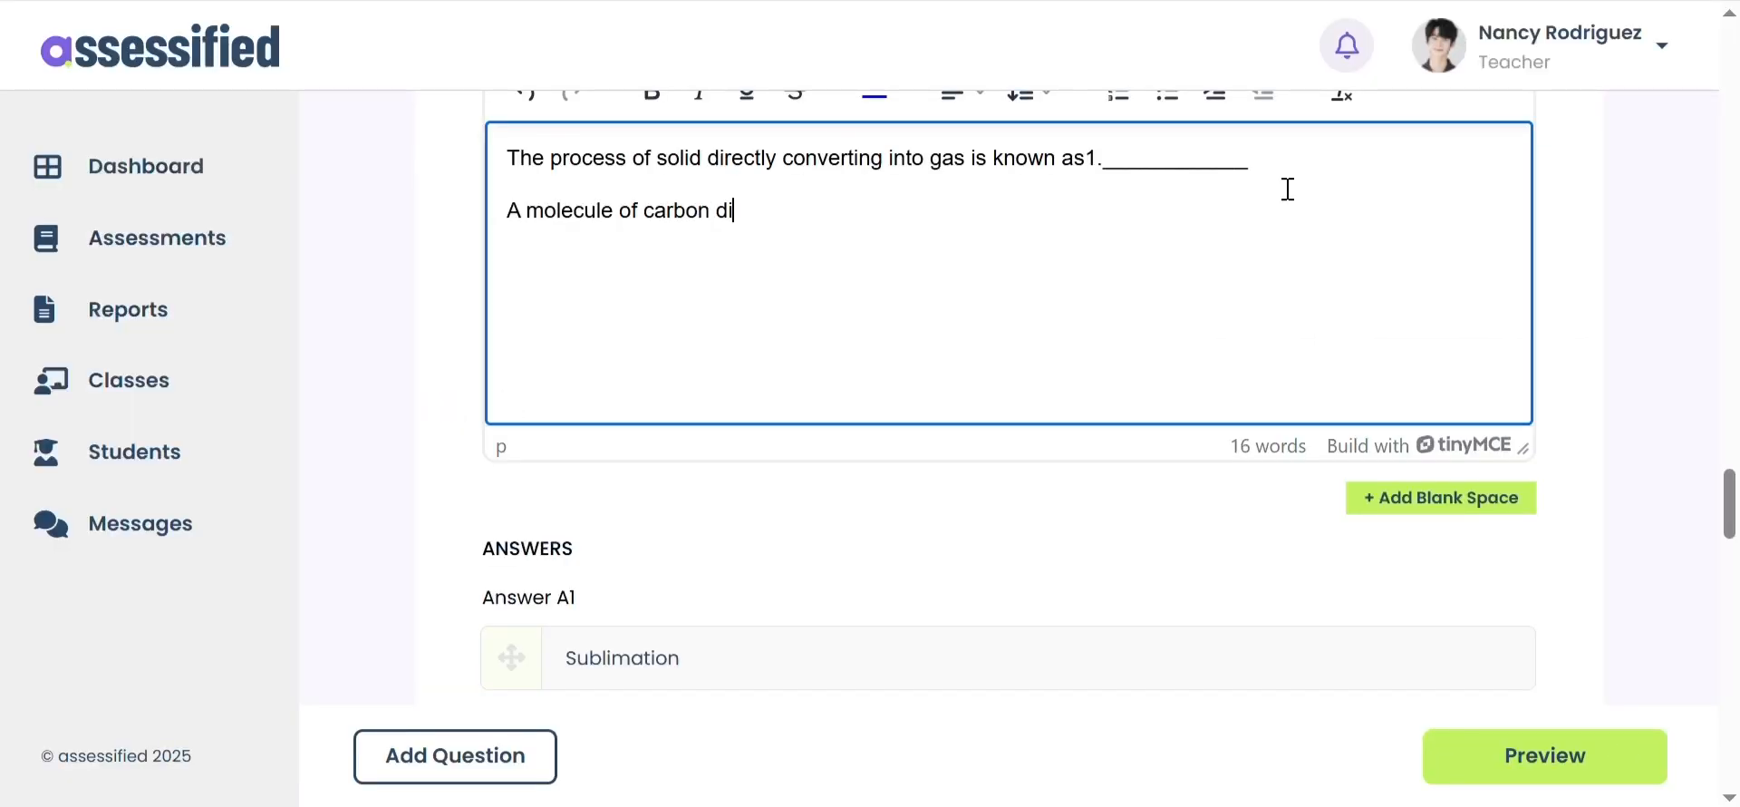
{"action": "type", "text": "oxide contains one carbon atom and"}
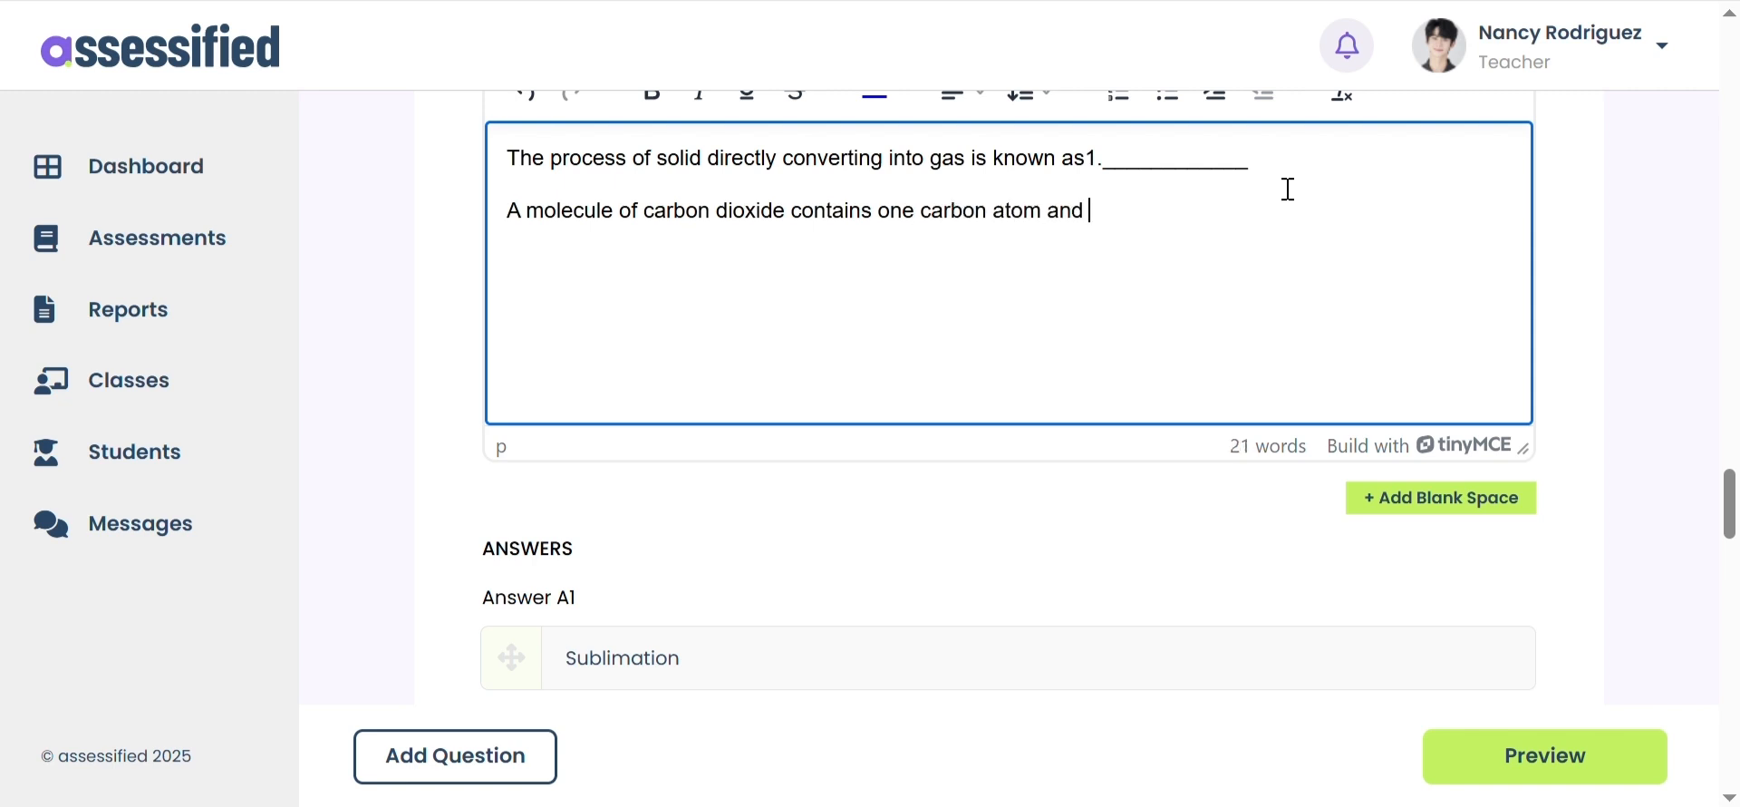
{"action": "left_click", "coordinate": [1370, 506]}
{"action": "type", "text": "oxygen atoms"}
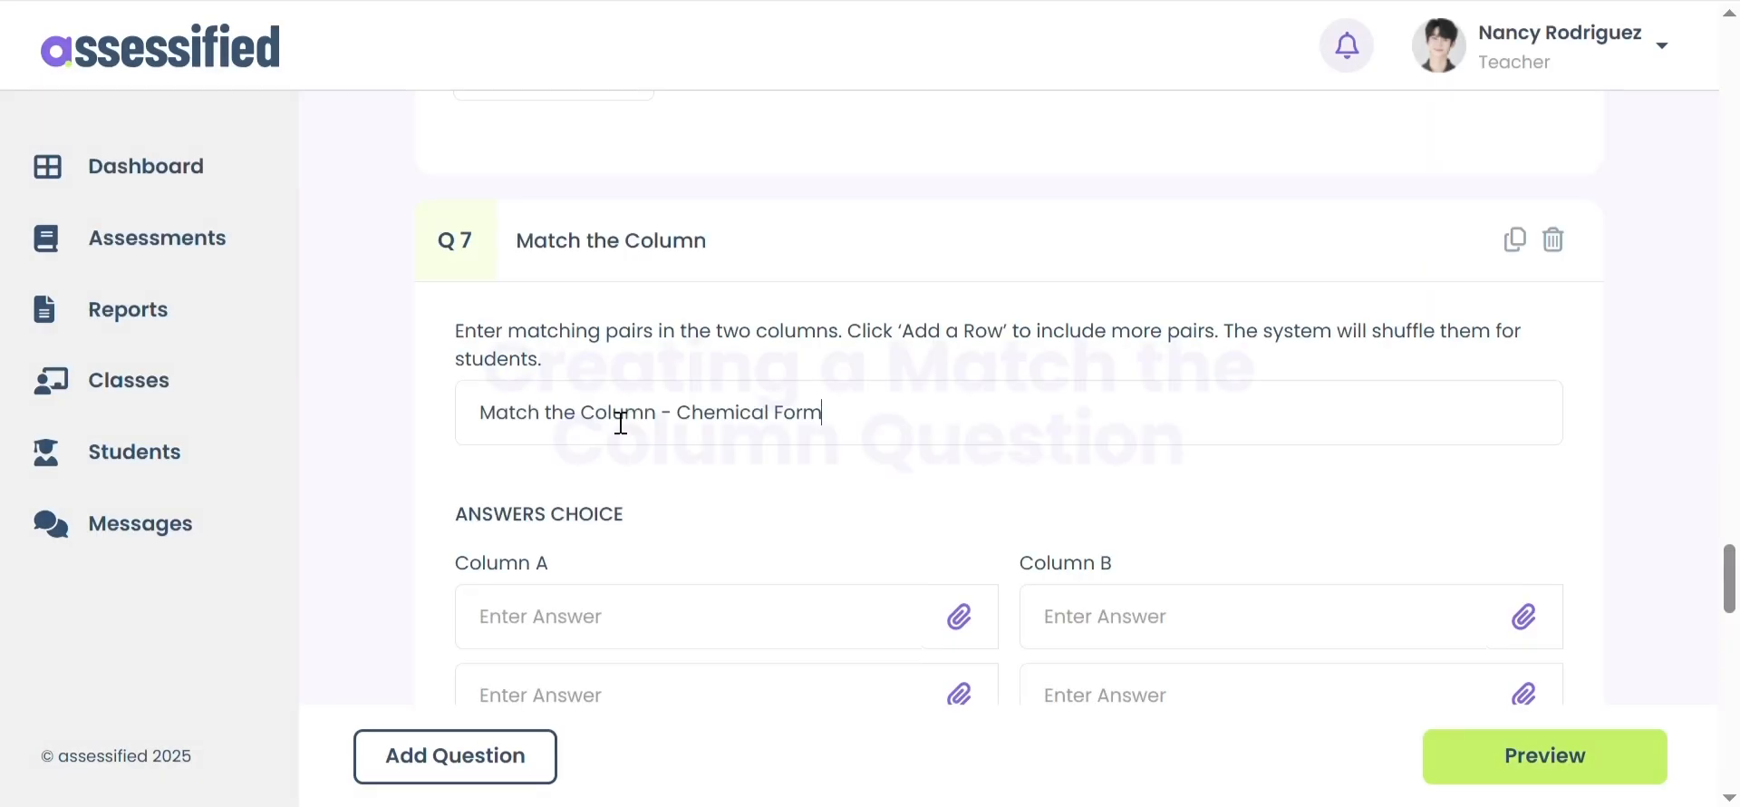
Title the matching question "Match the Column - Chemical Formulas" and fill column A with H2O, CO2, NaCl and O2.
{"action": "type", "text": "ulas"}
{"action": "scroll", "coordinate": [617, 419], "scroll_direction": "down", "scroll_amount": 2}
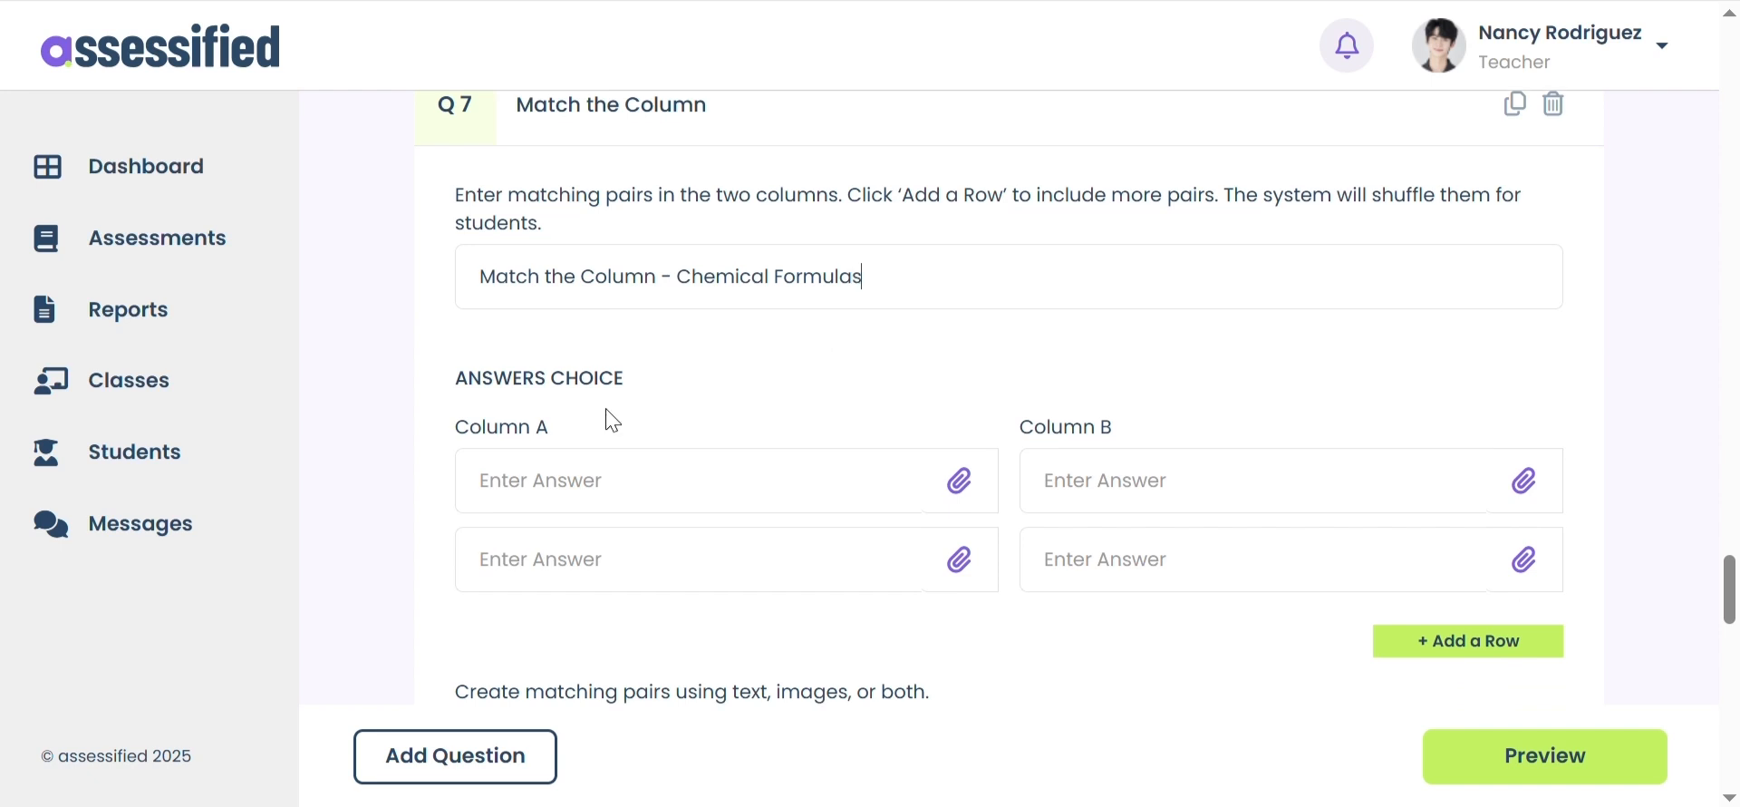
{"action": "left_click", "coordinate": [586, 492]}
{"action": "type", "text": "H2O"}
{"action": "left_click", "coordinate": [578, 571]}
{"action": "type", "text": "CO2"}
{"action": "left_click", "coordinate": [1468, 640]}
{"action": "scroll", "coordinate": [610, 524], "scroll_direction": "down", "scroll_amount": 1}
{"action": "left_click", "coordinate": [610, 521]}
{"action": "type", "text": "Na"}
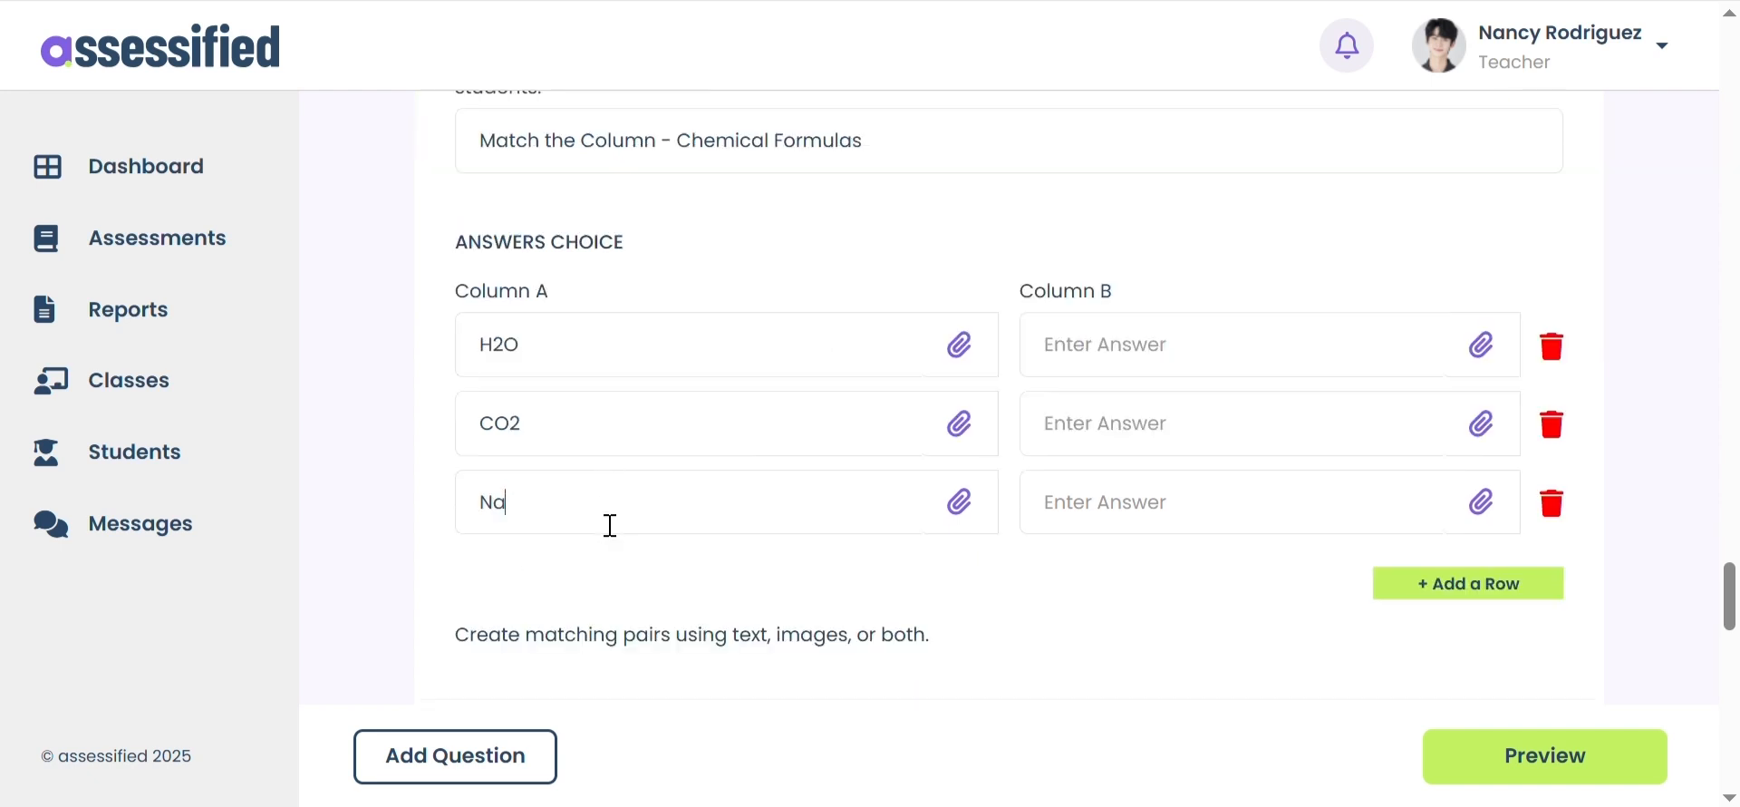
Fill column B with the matching answers Water, Carbon dioxide, Salt and Oxygen.
{"action": "type", "text": "Clater"}
{"action": "left_click", "coordinate": [1154, 438]}
{"action": "type", "text": "Carbon dioxide"}
{"action": "left_click", "coordinate": [1174, 515]}
{"action": "type", "text": "Salt"}
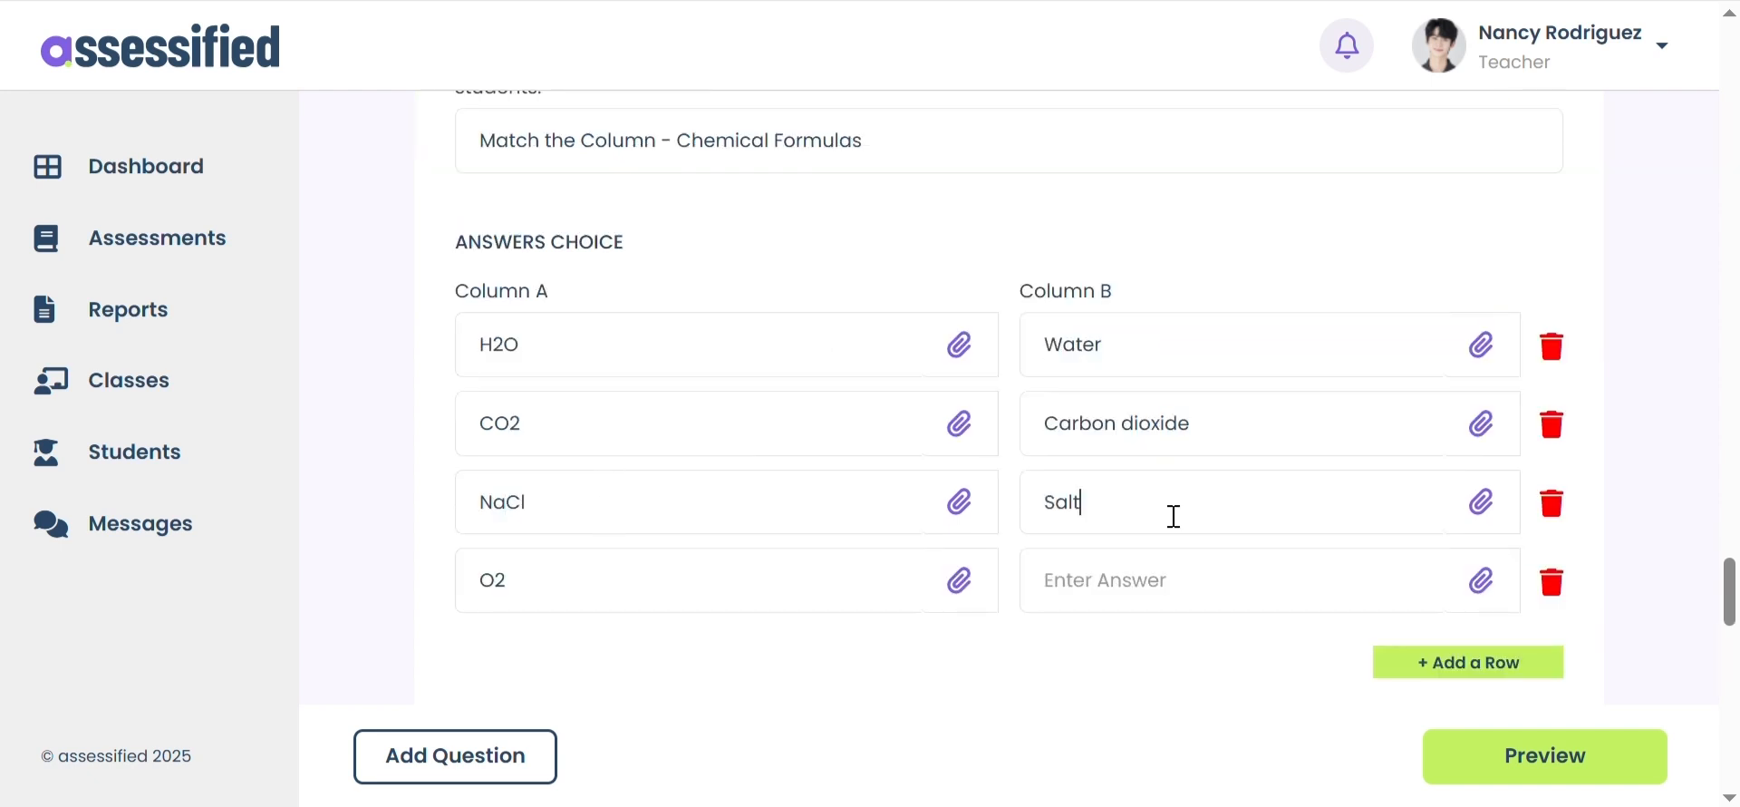
{"action": "left_click", "coordinate": [1171, 599]}
{"action": "type", "text": "Oxygen"}
Set the marks for the Match the Column question to 5.
{"action": "scroll", "coordinate": [1118, 470], "scroll_direction": "down", "scroll_amount": 3}
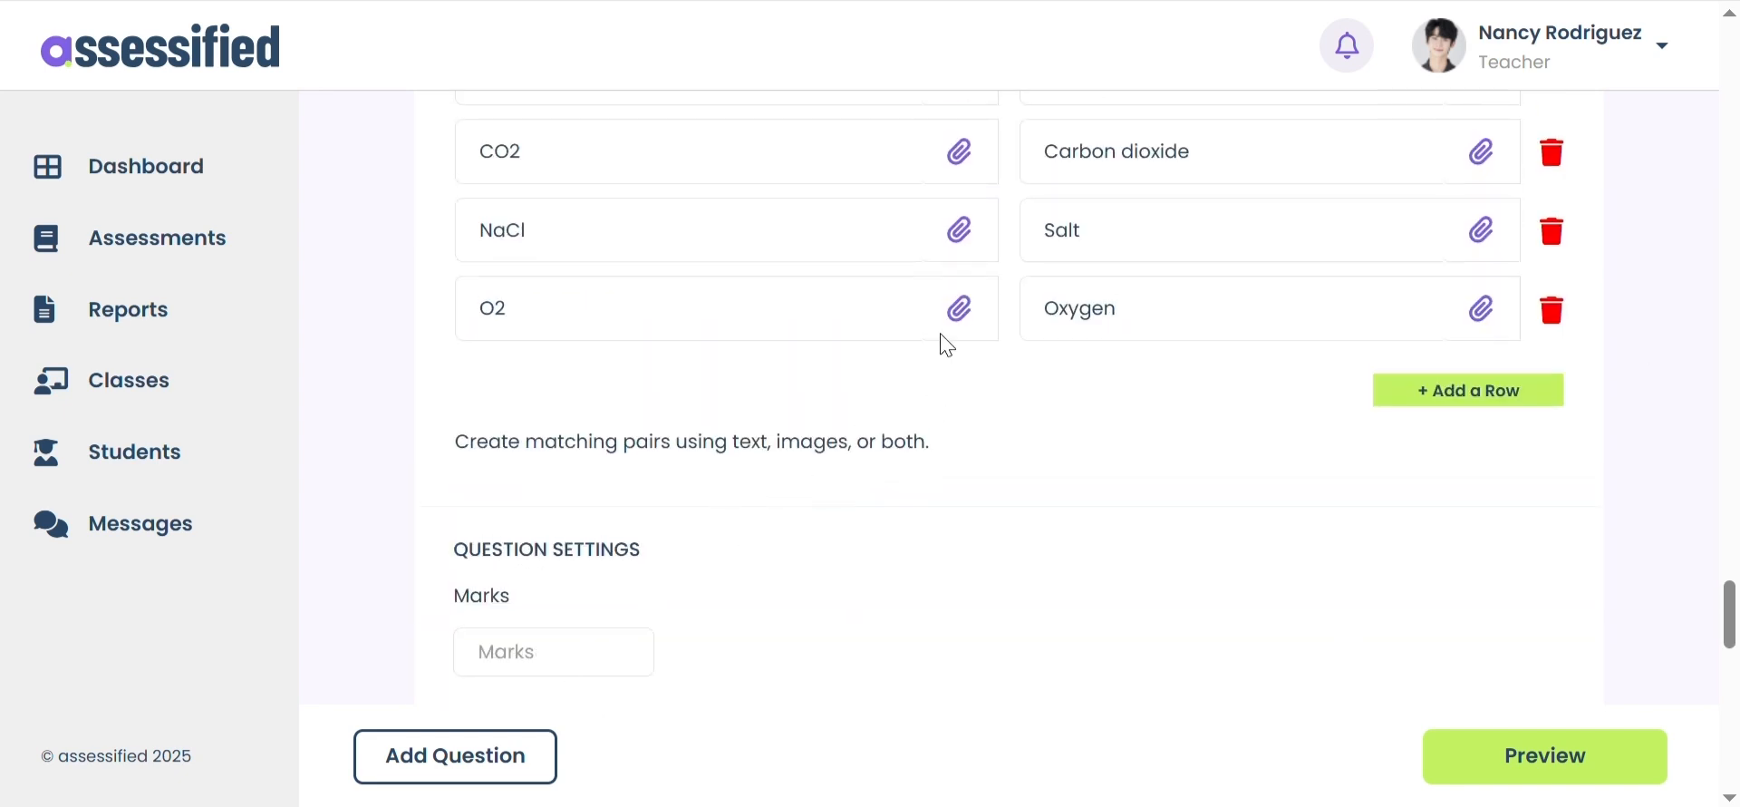
{"action": "scroll", "coordinate": [971, 462], "scroll_direction": "down", "scroll_amount": 2}
{"action": "left_click", "coordinate": [622, 517]}
{"action": "type", "text": "5"}
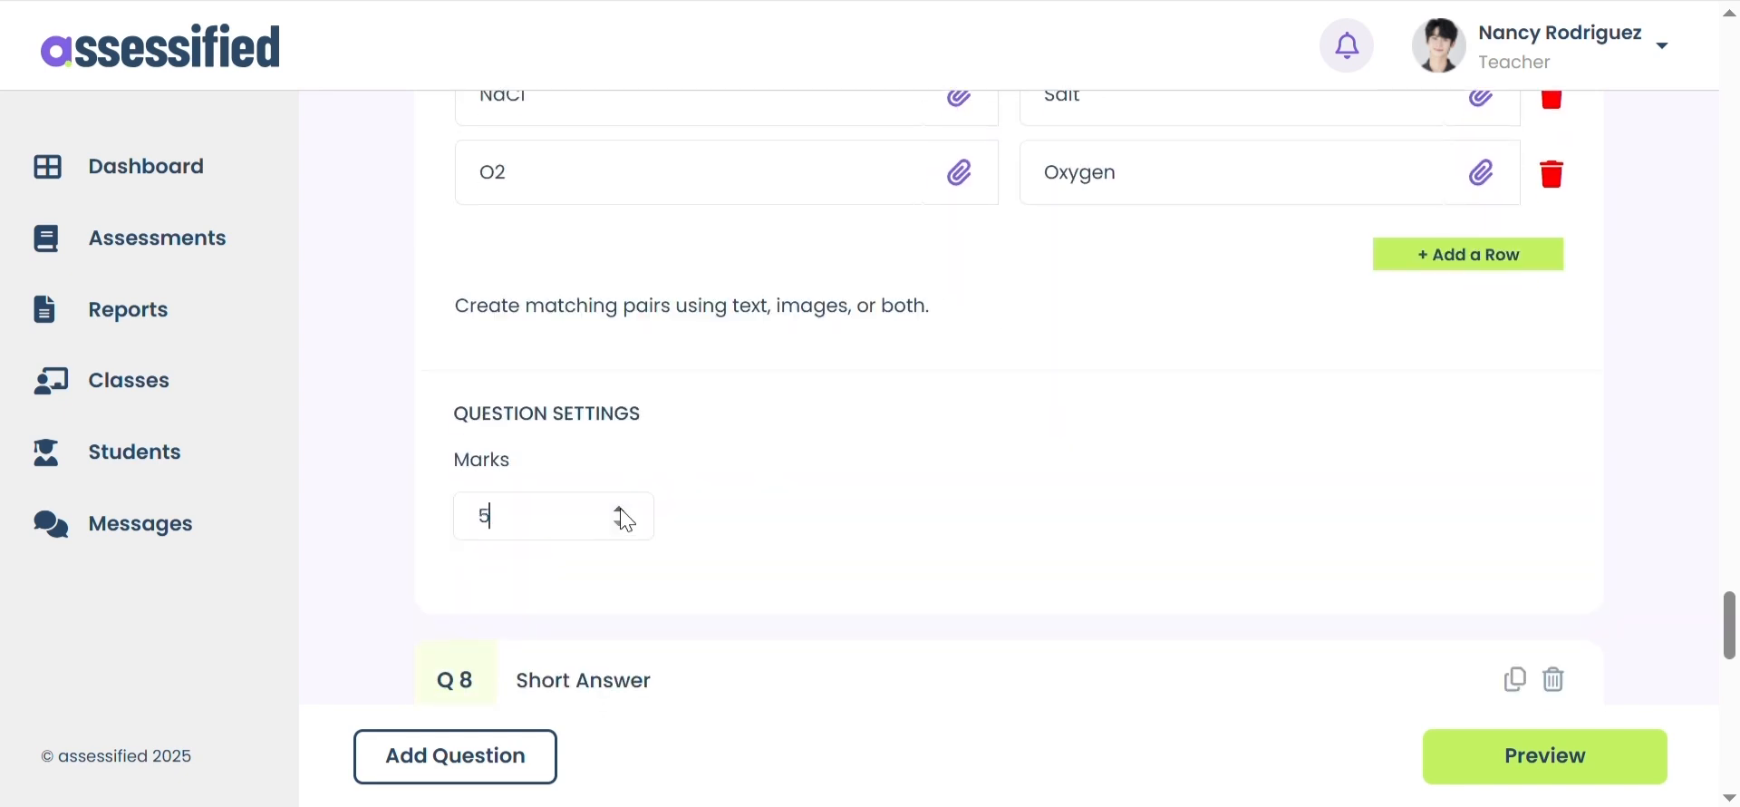
Title the Short Answer question "Basic Chemistry" and enter "What element is essential for breathing" as its first question.
{"action": "scroll", "coordinate": [1417, 502], "scroll_direction": "up", "scroll_amount": 4}
{"action": "scroll", "coordinate": [1450, 408], "scroll_direction": "down", "scroll_amount": 6}
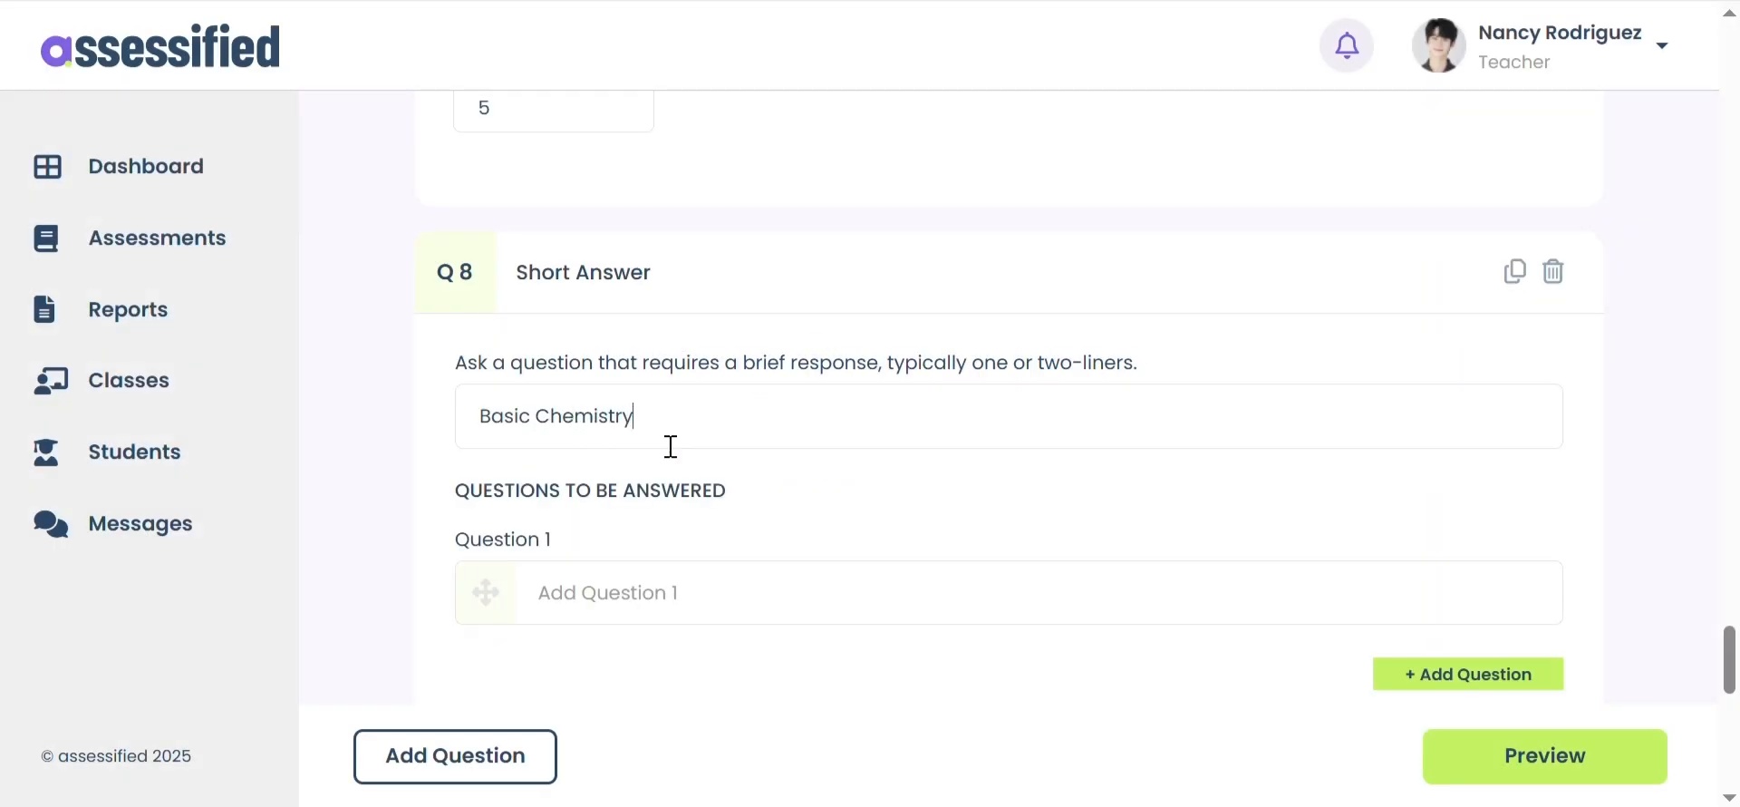
{"action": "scroll", "coordinate": [823, 471], "scroll_direction": "down", "scroll_amount": 2}
{"action": "type", "text": "Wha"}
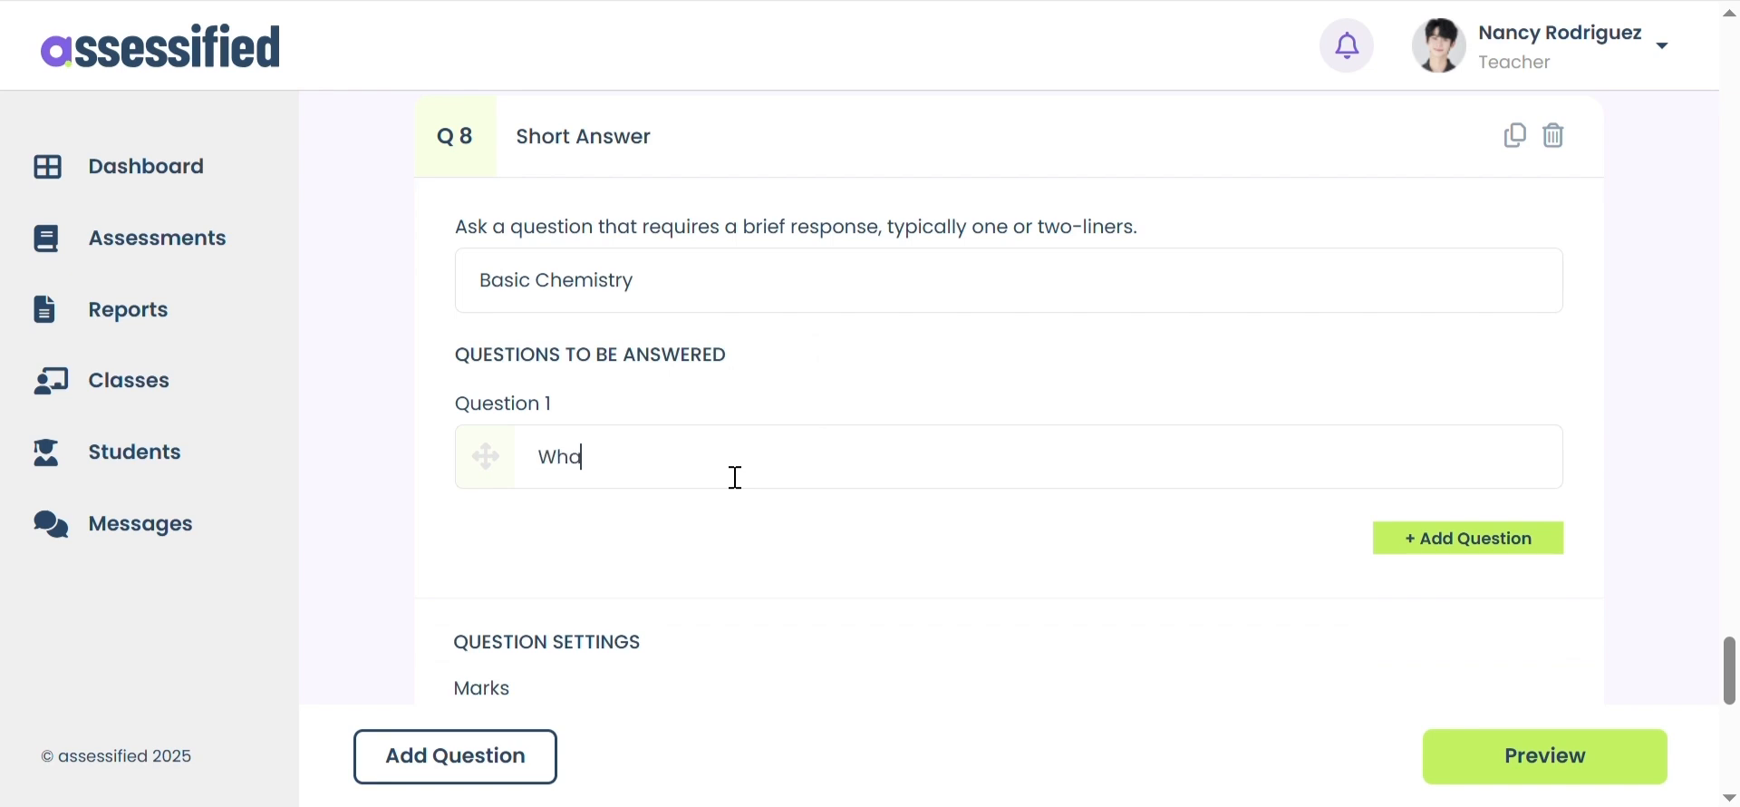
{"action": "type", "text": "t element is es"}
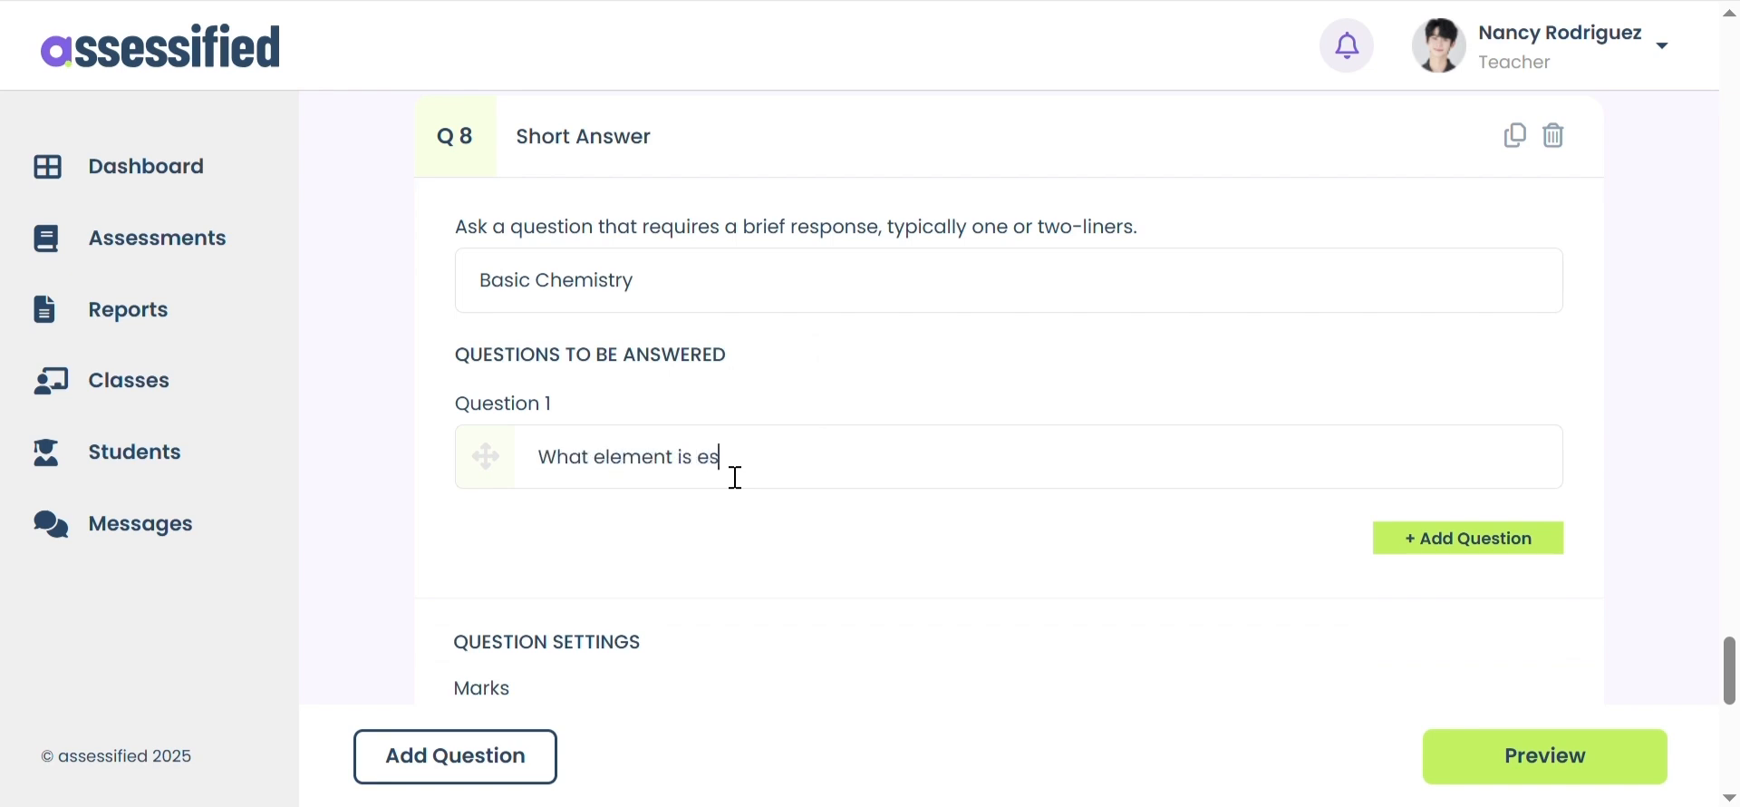
{"action": "type", "text": "sential for bredthing"}
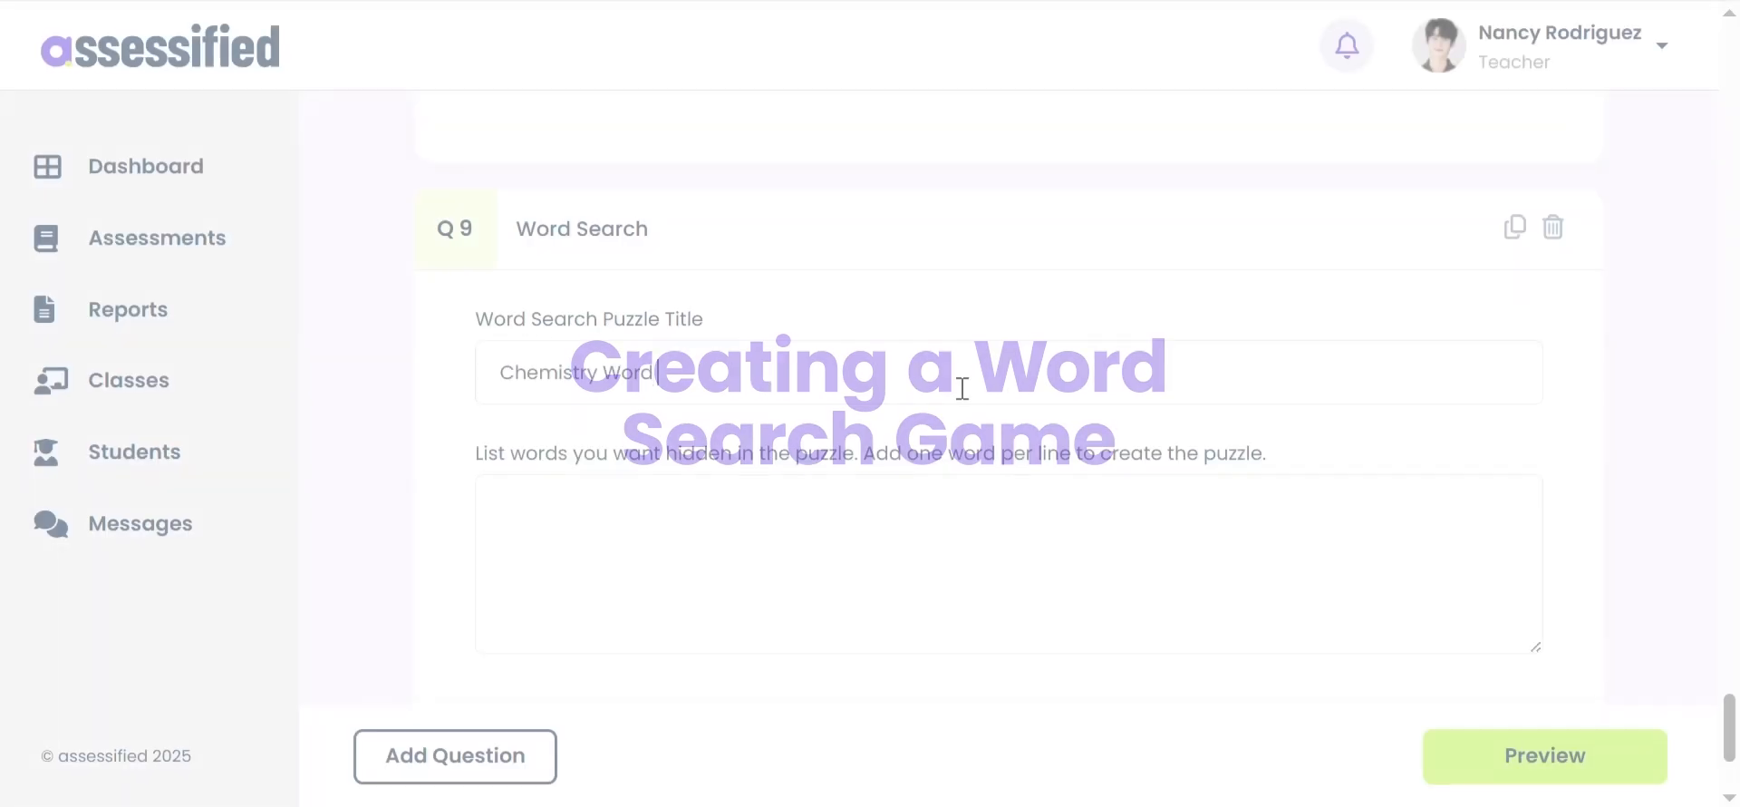
Title the puzzle "Chemistry Word Search" and list Solid, Liquid, Mass, Gas, Molecule, Atom, Acid and Base, one per line.
{"action": "type", "text": "earch"}
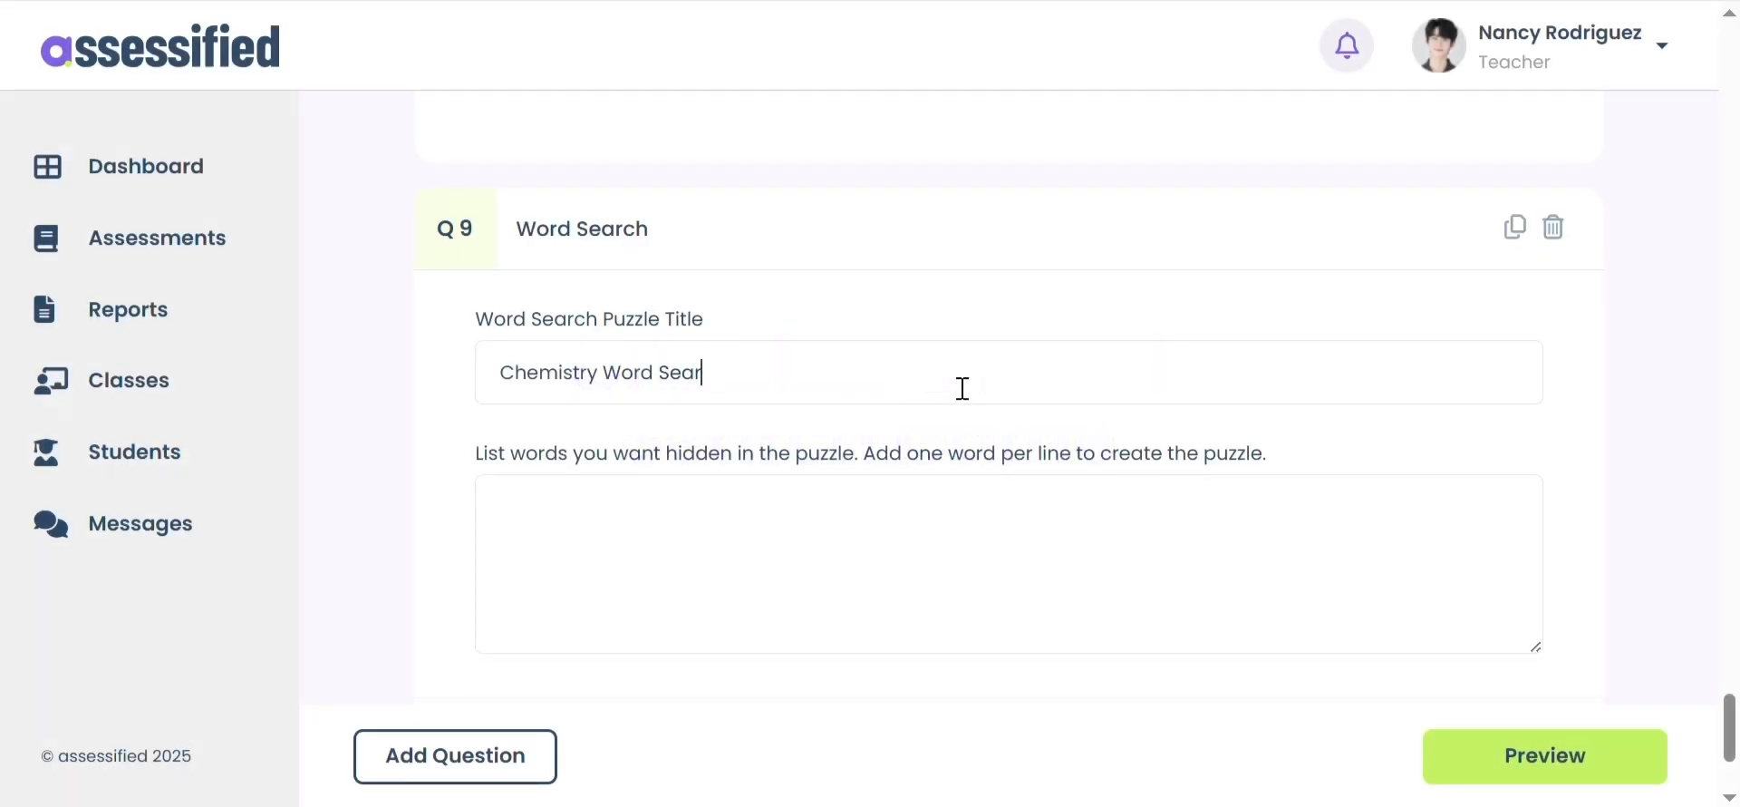
{"action": "scroll", "coordinate": [960, 388], "scroll_direction": "down", "scroll_amount": 2}
{"action": "left_click", "coordinate": [641, 389]}
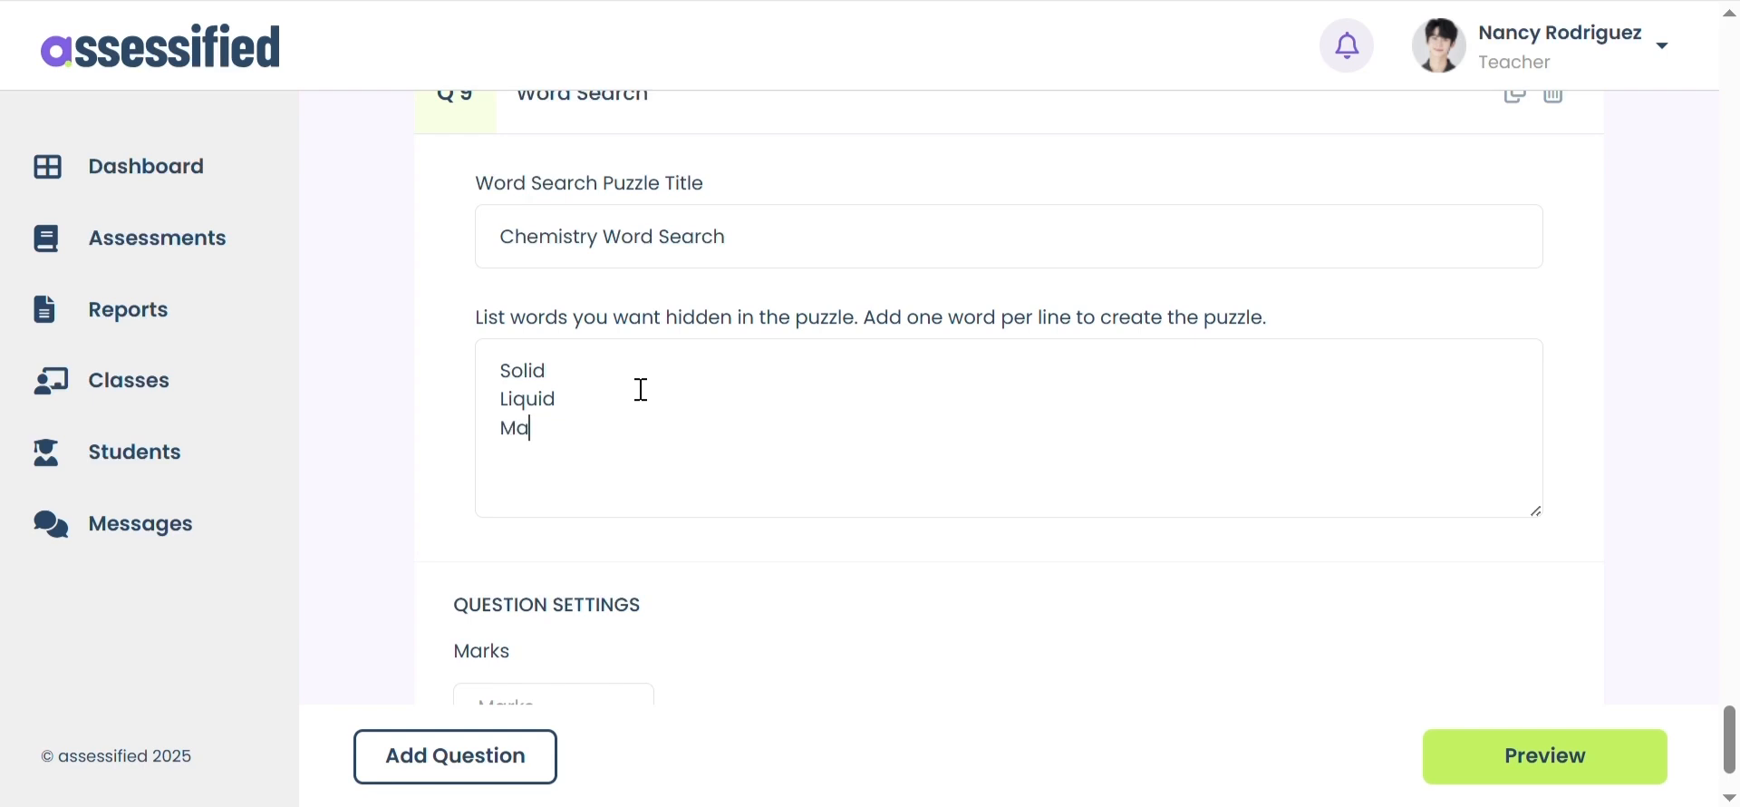
{"action": "type", "text": "Molecule"}
{"action": "key", "text": "Return"}
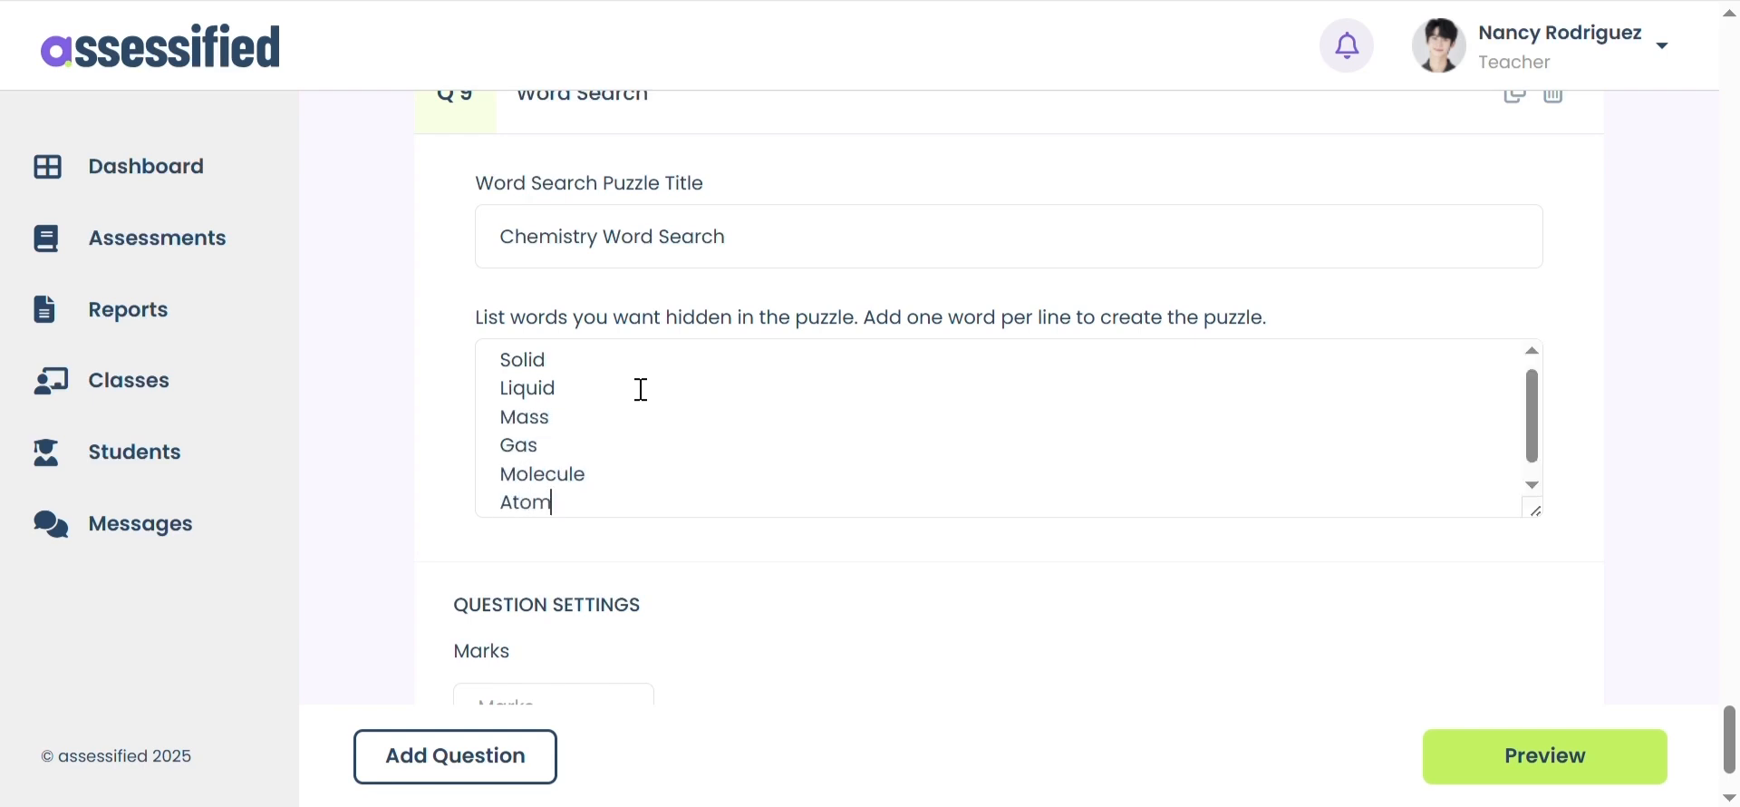
{"action": "type", "text": "Atom"}
{"action": "key", "text": "Return"}
{"action": "type", "text": "Acid"}
{"action": "key", "text": "Return"}
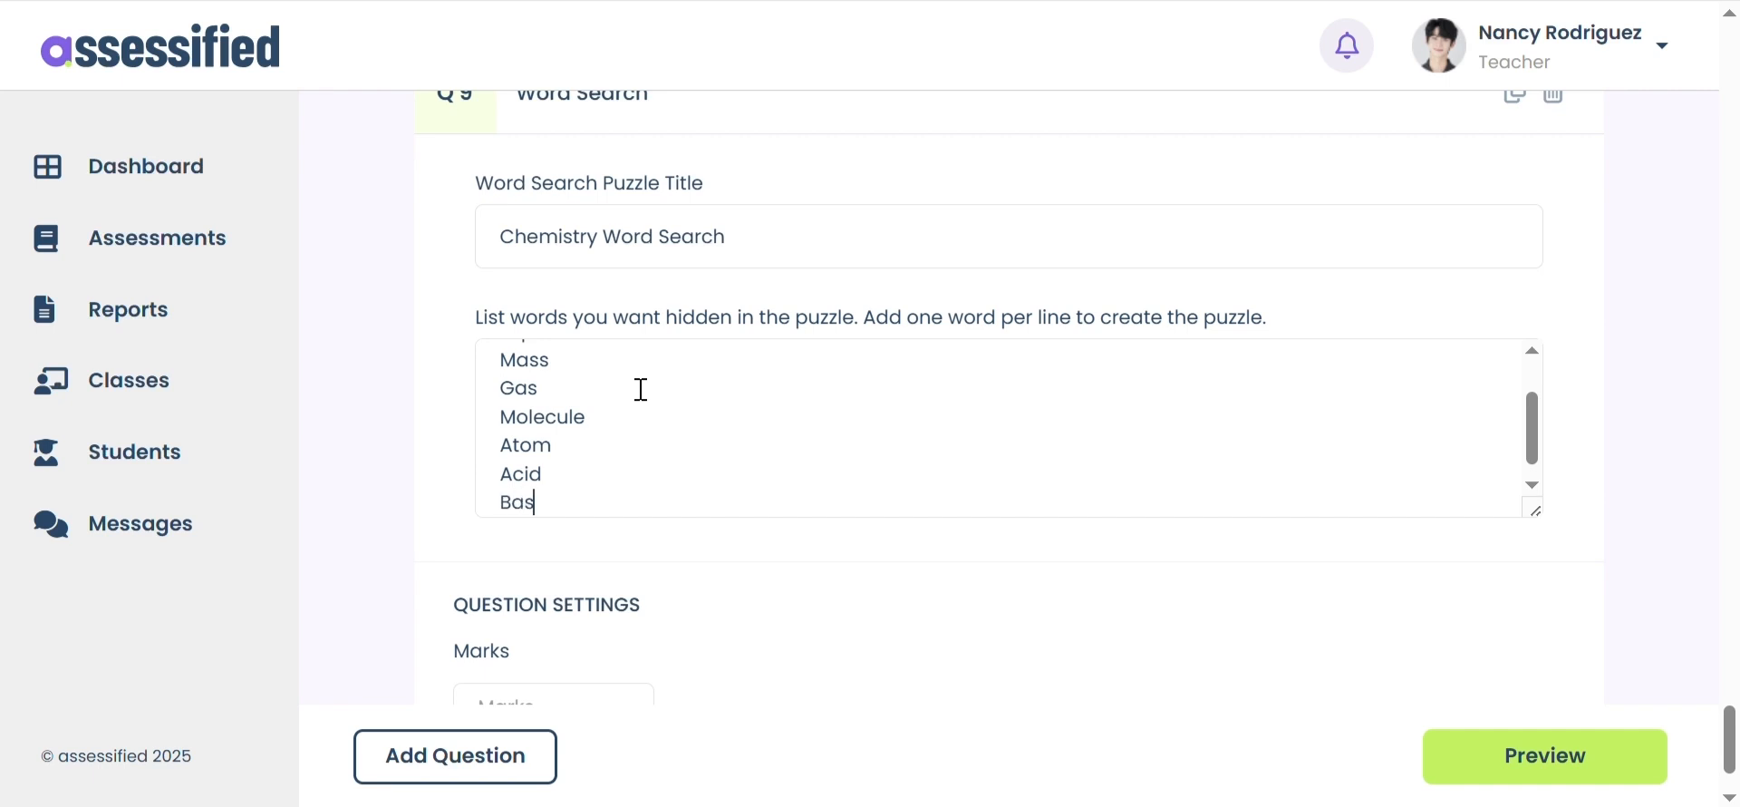
Set the marks for the Word Search question to 5 and request a preview of the assessment.
{"action": "scroll", "coordinate": [1177, 381], "scroll_direction": "down", "scroll_amount": 2}
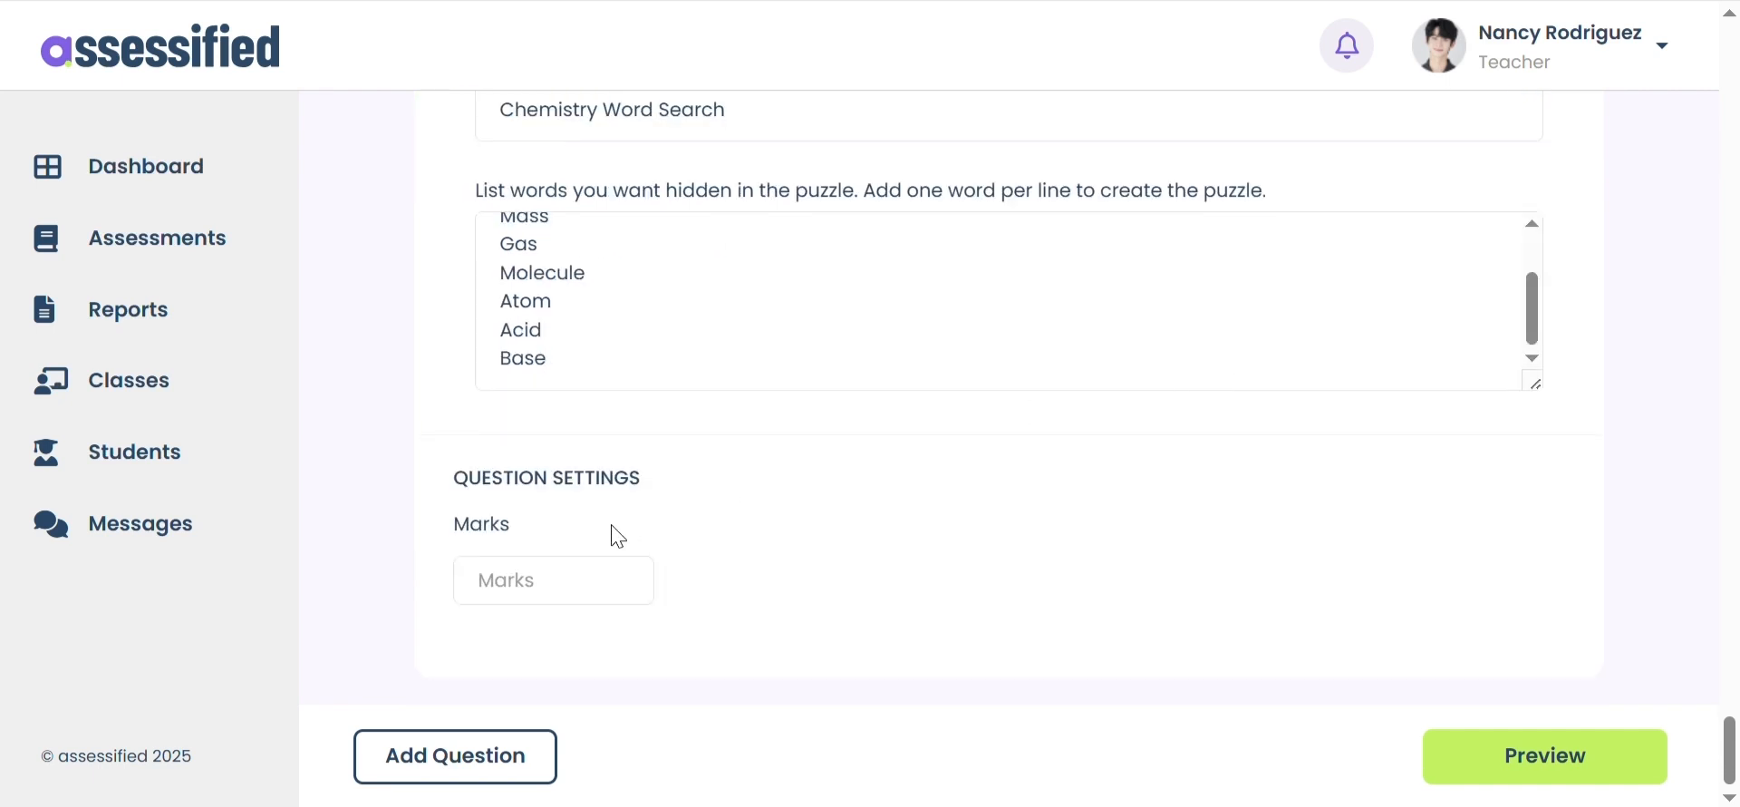
{"action": "left_click", "coordinate": [624, 582]}
{"action": "type", "text": "5"}
{"action": "left_click", "coordinate": [1527, 754]}
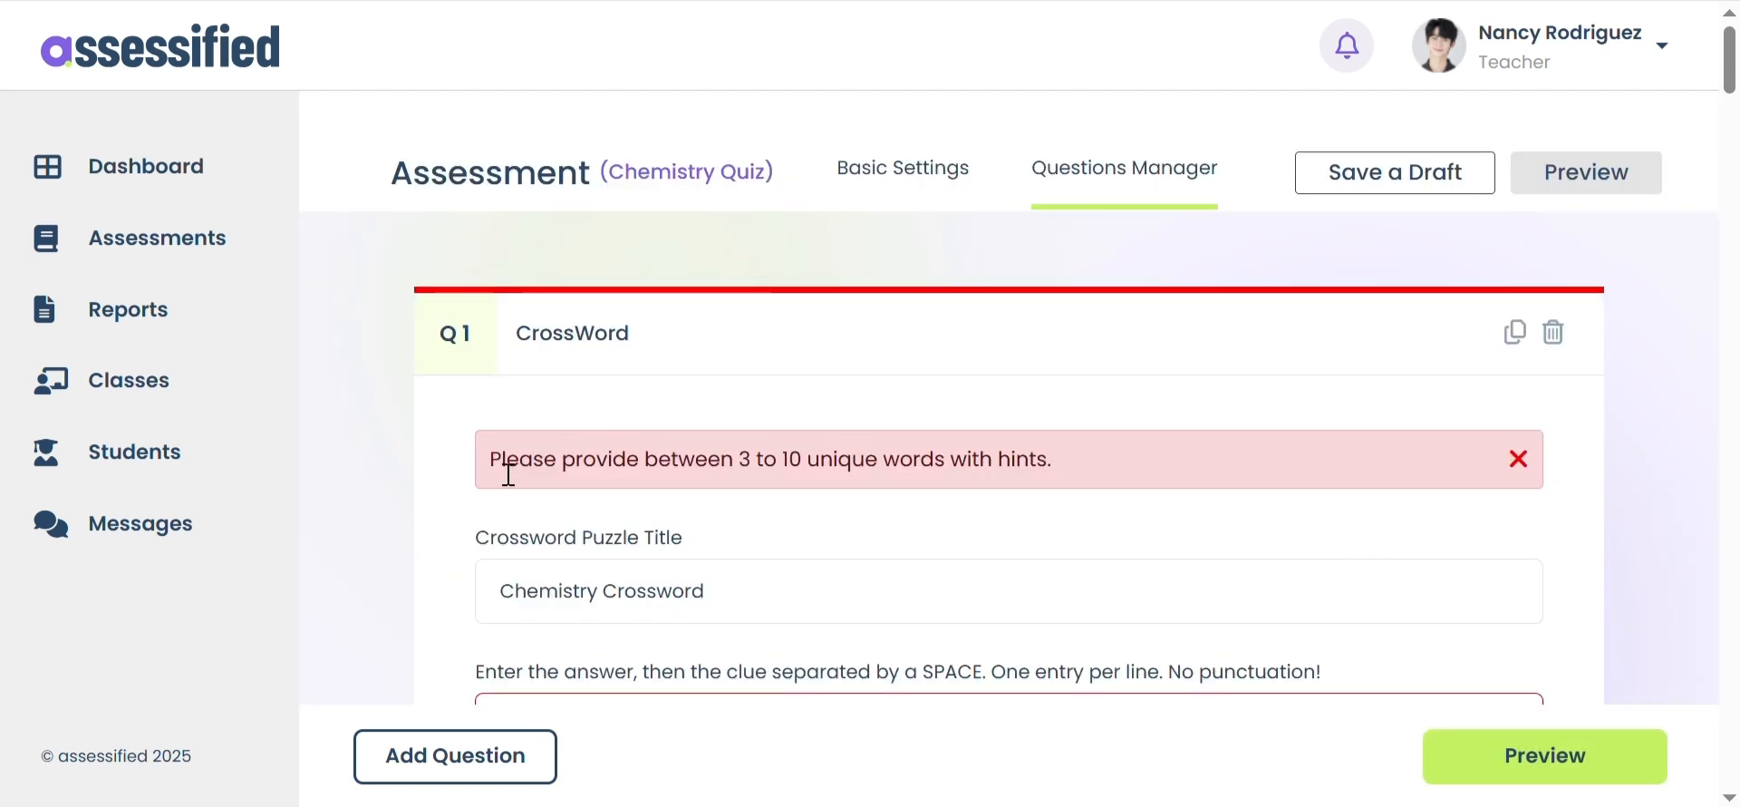
Add Oxygen with the clue O2 as a third entry to the Chemistry Crossword and preview the assessment again.
{"action": "left_click_drag", "start_coordinate": [508, 471], "coordinate": [1072, 469]}
{"action": "scroll", "coordinate": [979, 435], "scroll_direction": "down", "scroll_amount": 3}
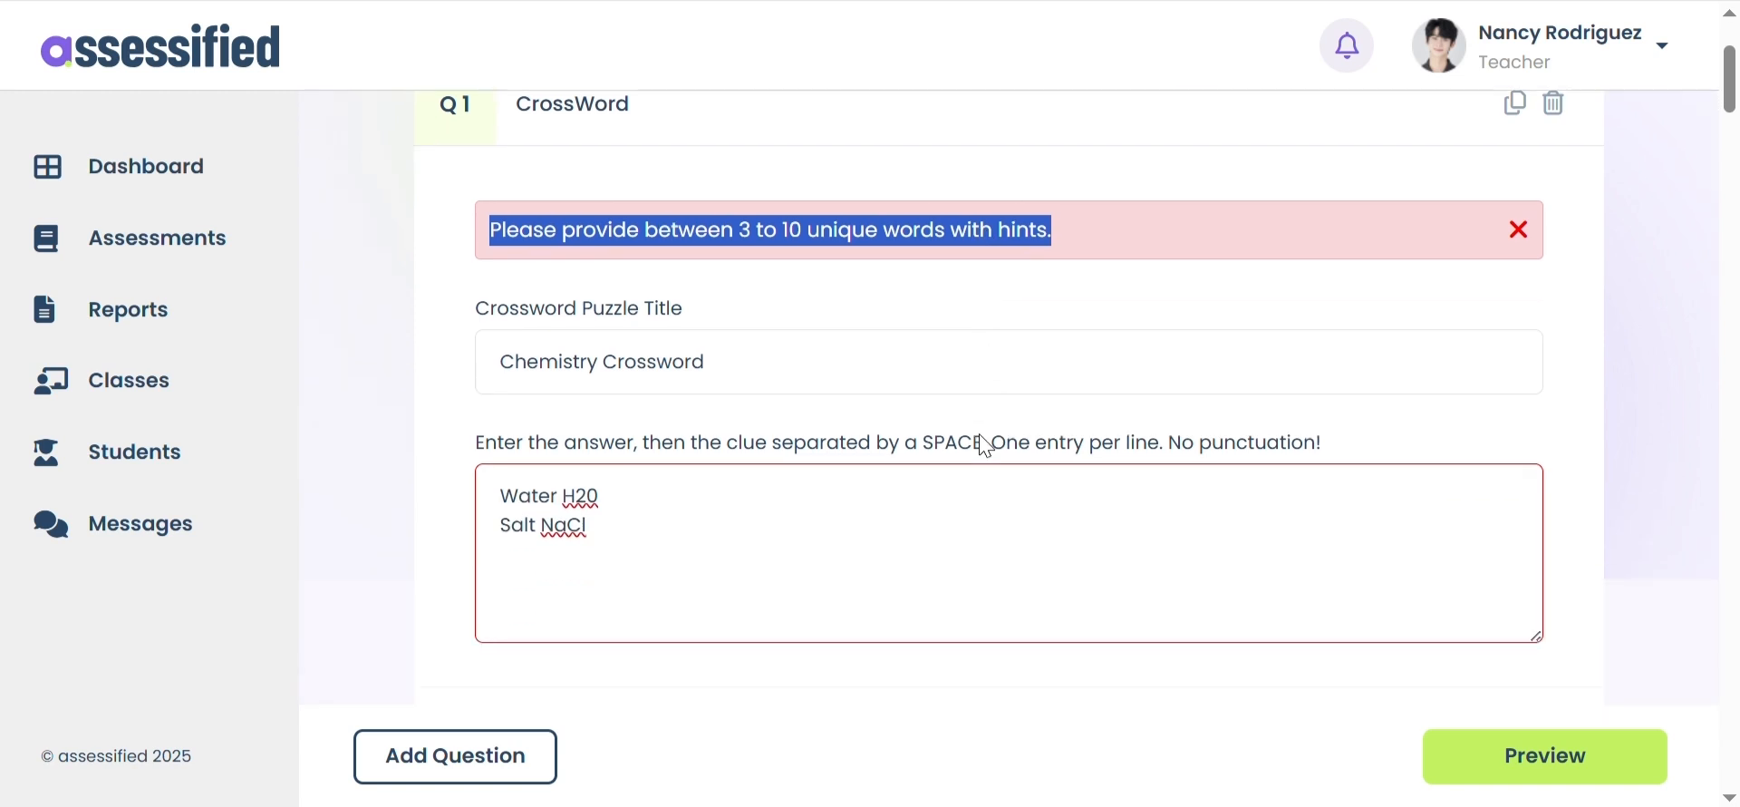
{"action": "scroll", "coordinate": [986, 446], "scroll_direction": "down", "scroll_amount": 1}
{"action": "left_click", "coordinate": [583, 533]}
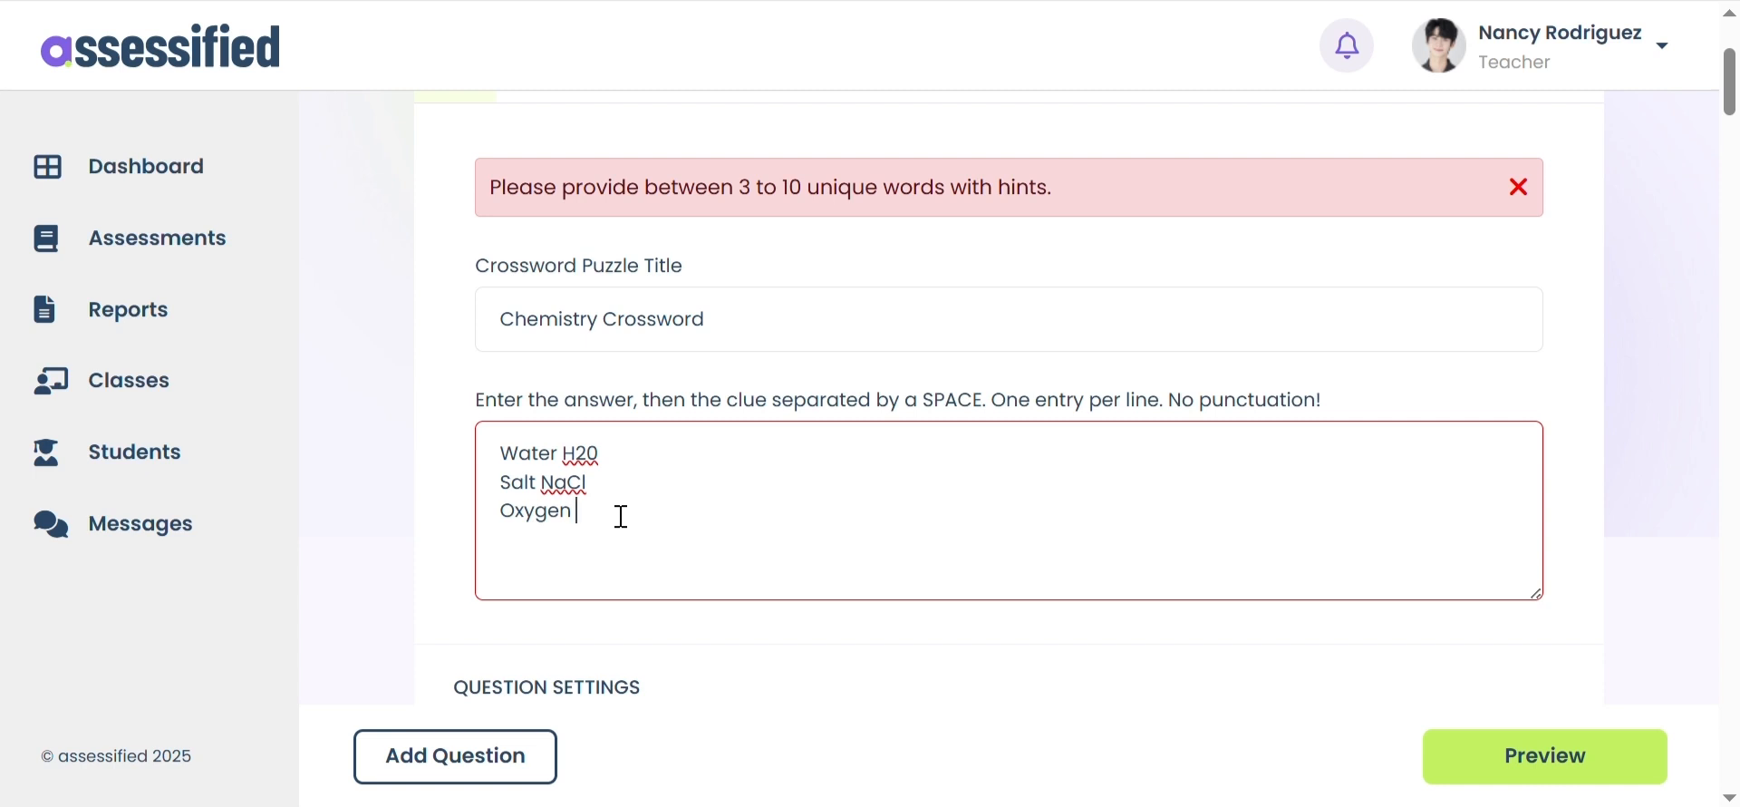
{"action": "left_click", "coordinate": [1326, 511]}
{"action": "left_click", "coordinate": [1526, 757]}
Review all nine questions in the preview and publish the Chemistry Quiz.
{"action": "scroll", "coordinate": [1456, 272], "scroll_direction": "down", "scroll_amount": 8}
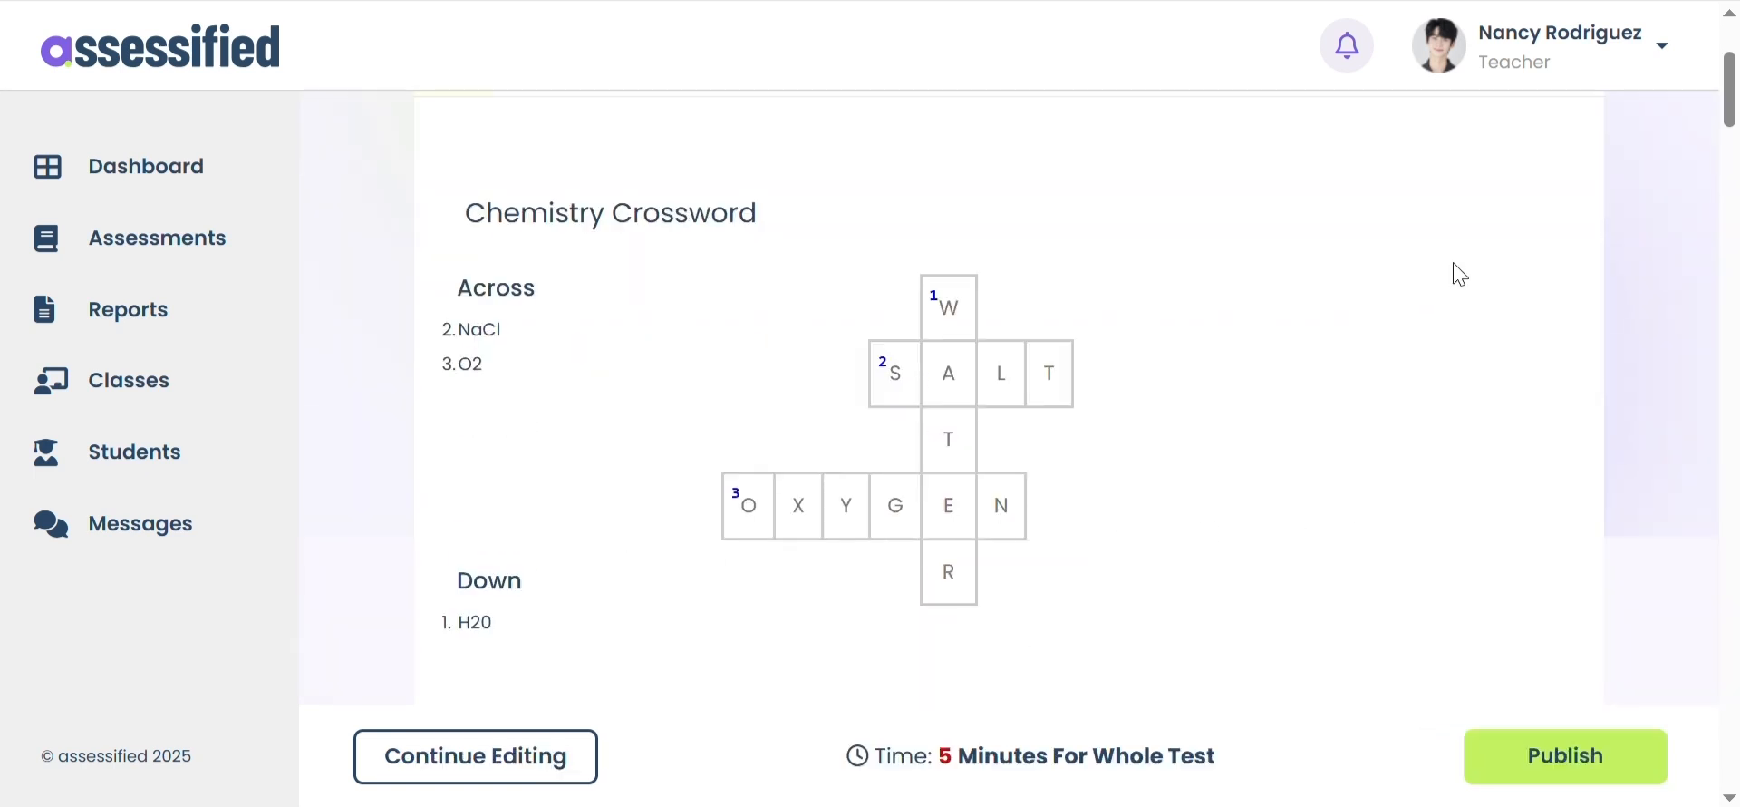
{"action": "scroll", "coordinate": [1330, 303], "scroll_direction": "down", "scroll_amount": 20}
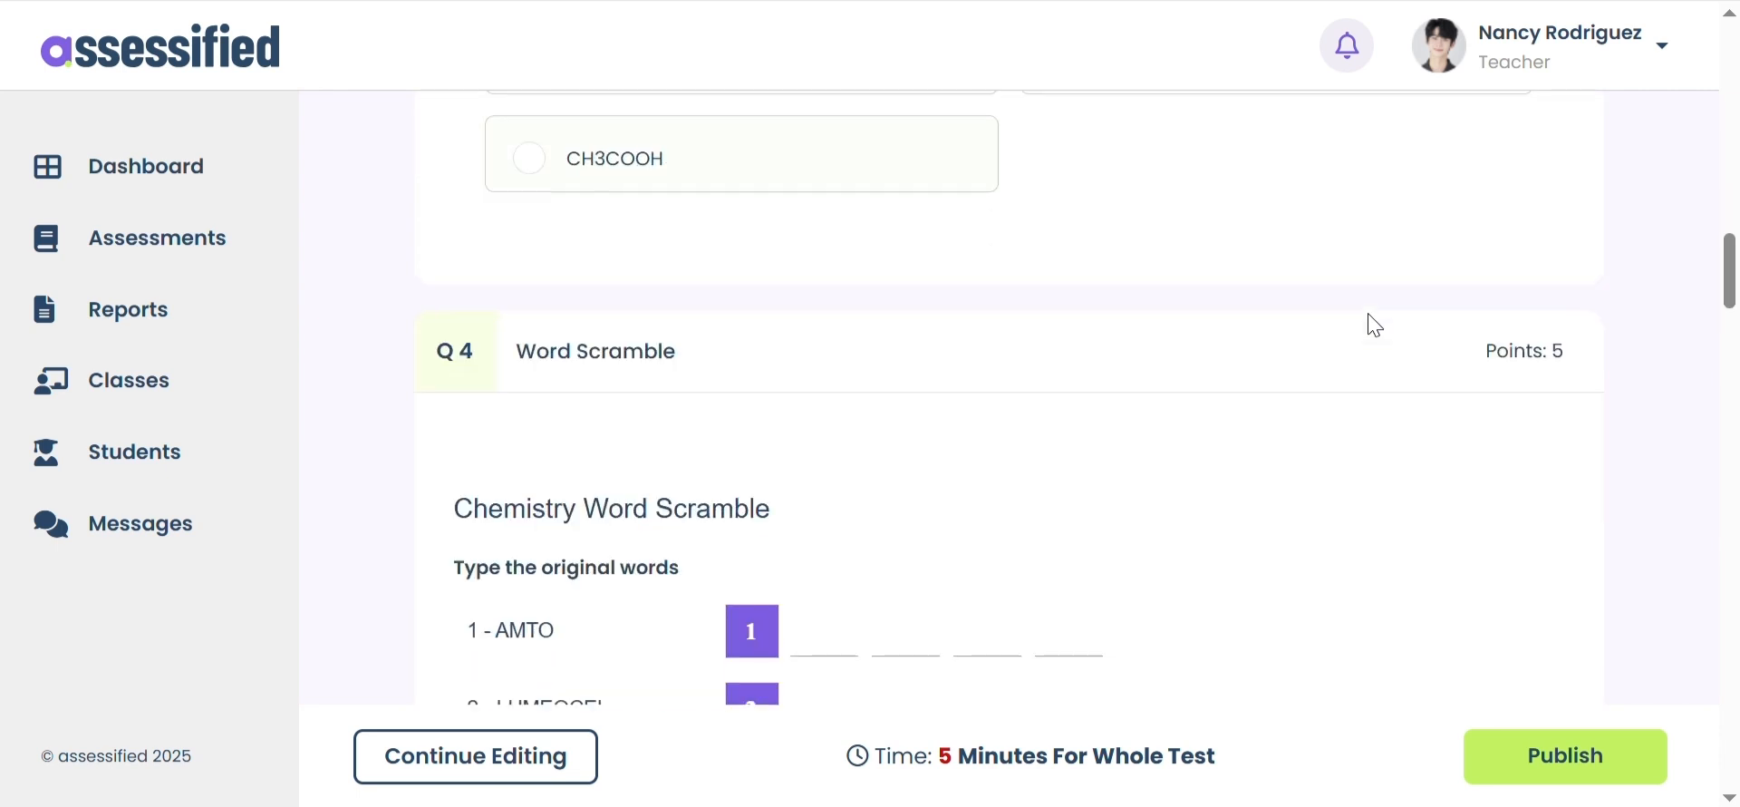
{"action": "scroll", "coordinate": [1462, 349], "scroll_direction": "down", "scroll_amount": 18}
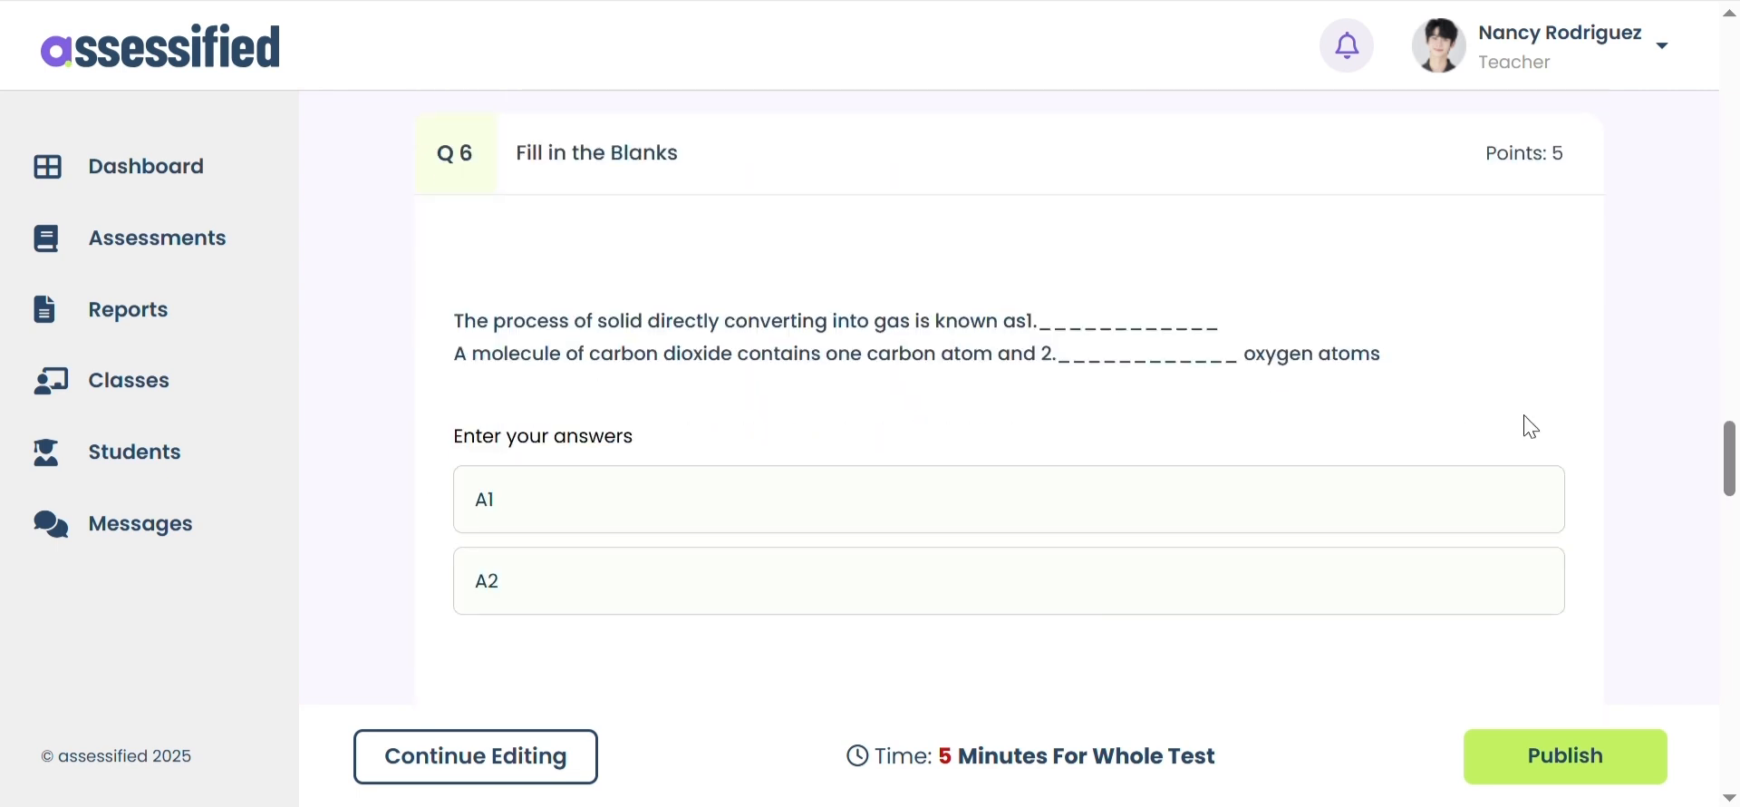
{"action": "scroll", "coordinate": [1539, 430], "scroll_direction": "down", "scroll_amount": 15}
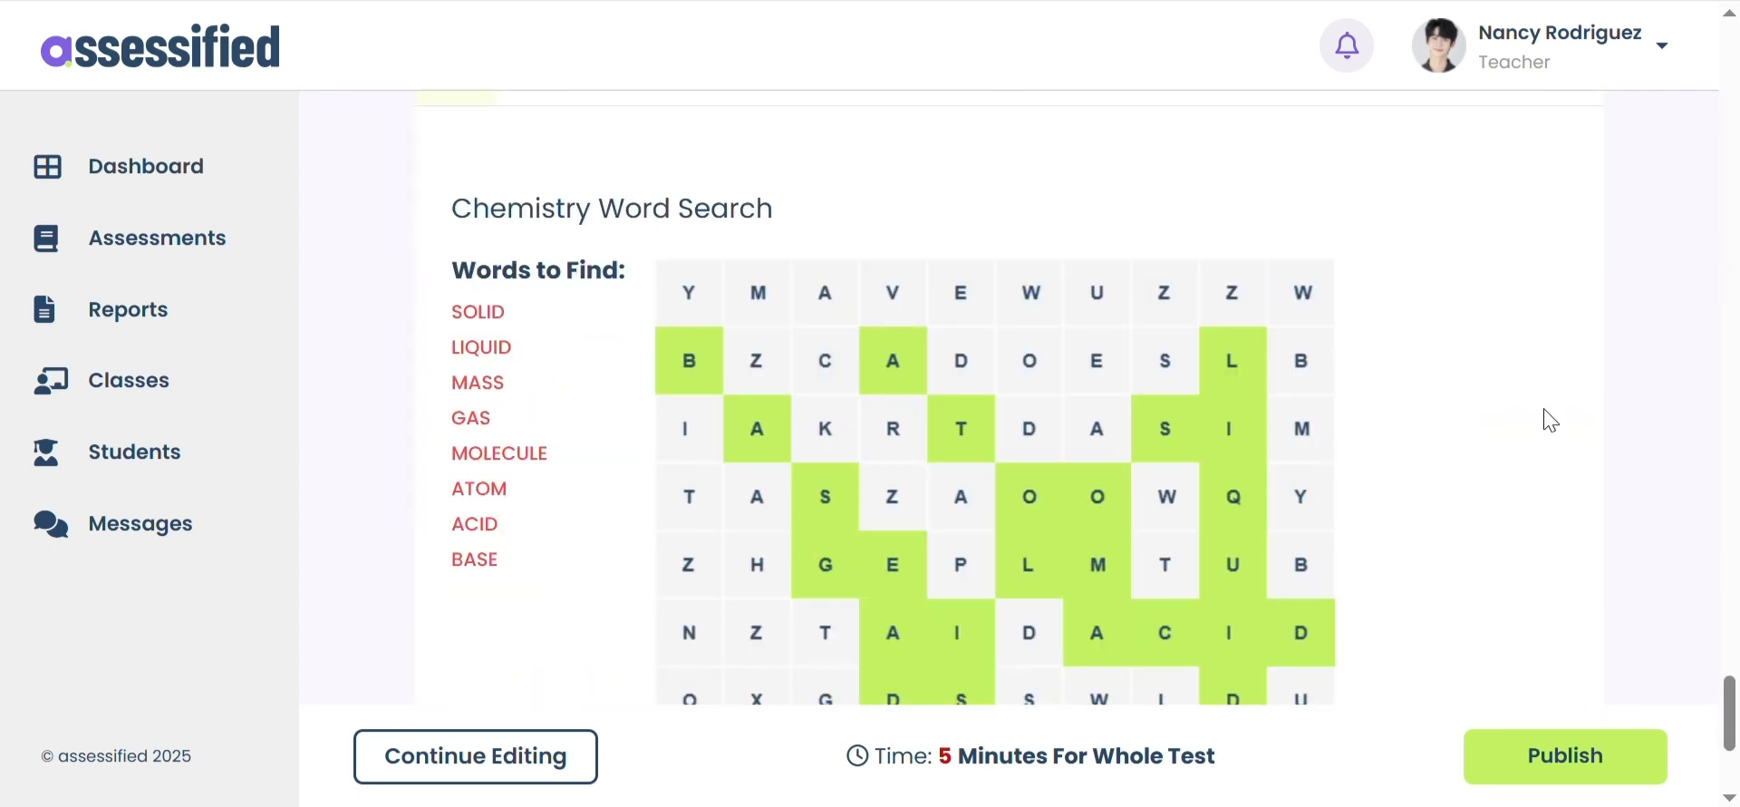
{"action": "scroll", "coordinate": [469, 423], "scroll_direction": "down", "scroll_amount": 3}
{"action": "left_click", "coordinate": [1565, 756]}
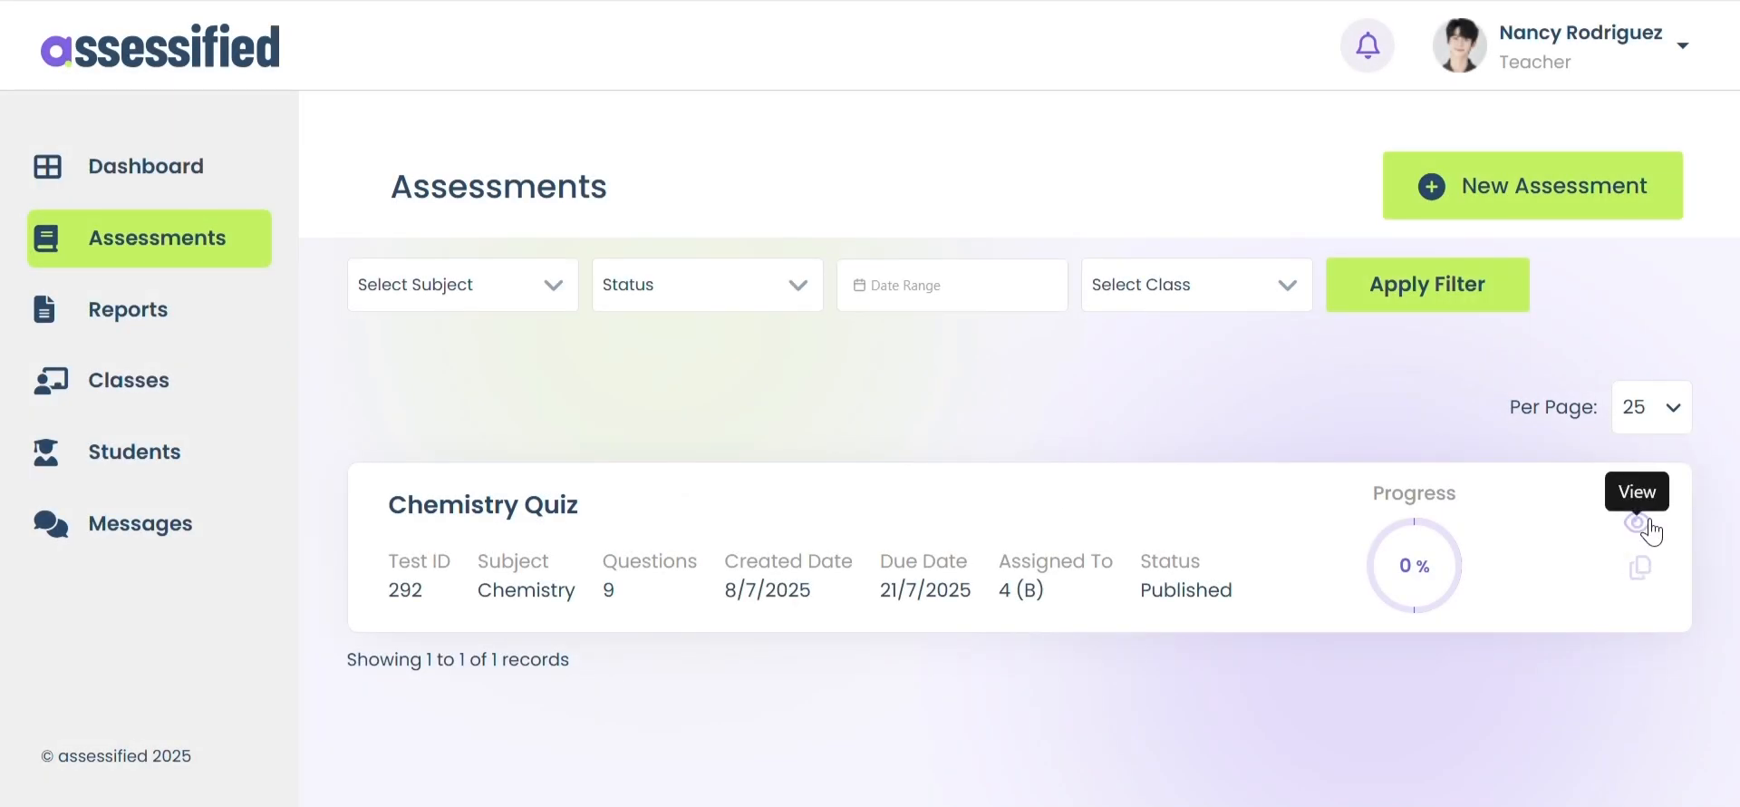
Go to the dashboard and view the published Chemistry Quiz's overview with its student list.
{"action": "left_click", "coordinate": [167, 172]}
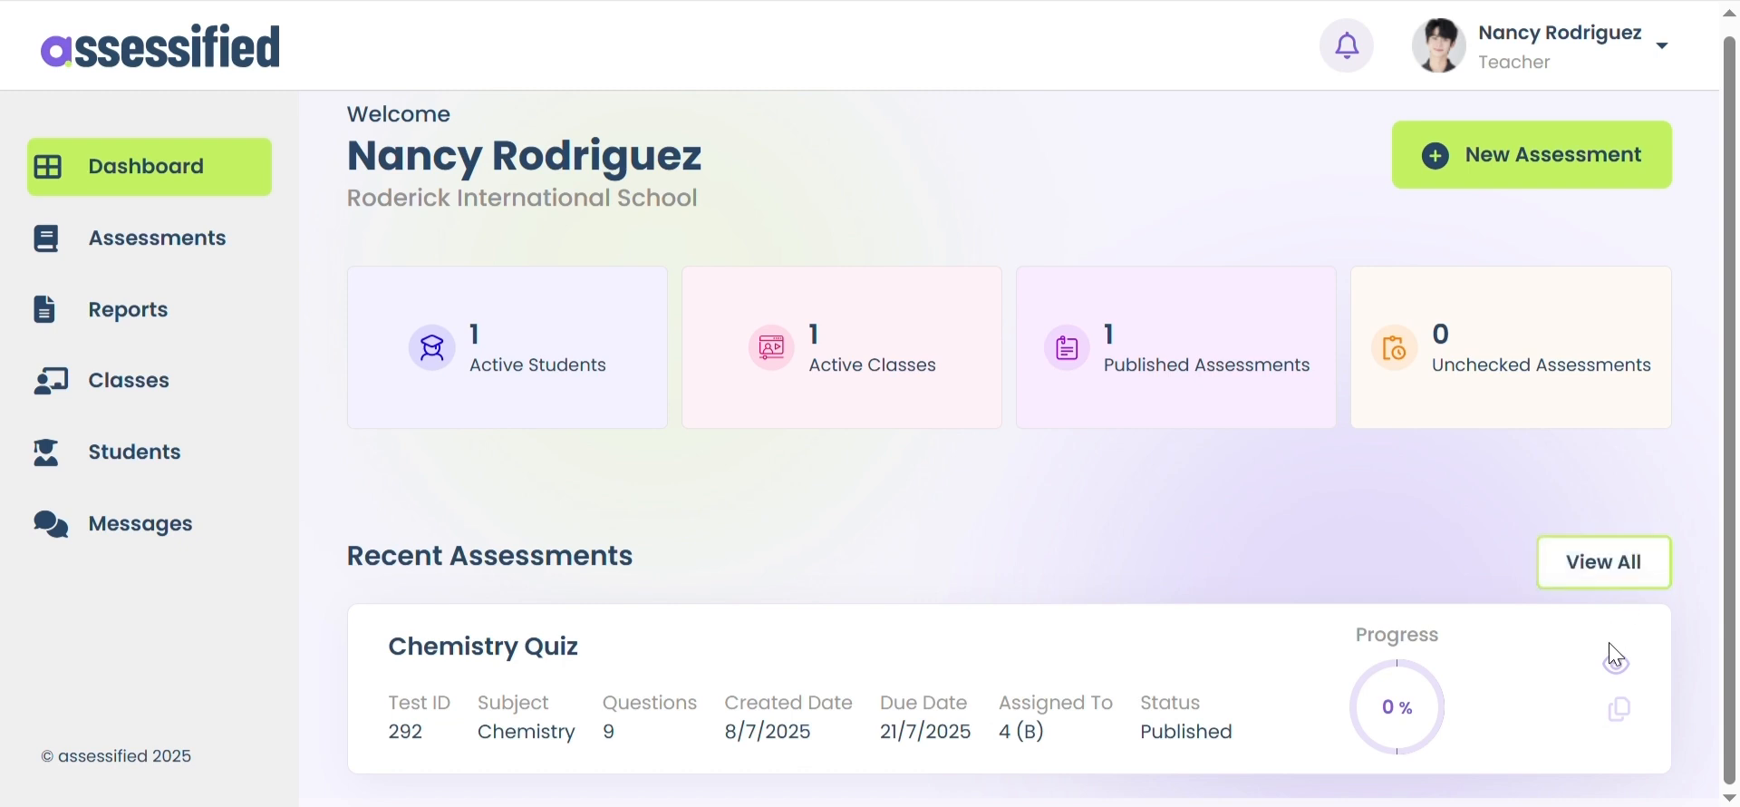
{"action": "left_click", "coordinate": [1616, 666]}
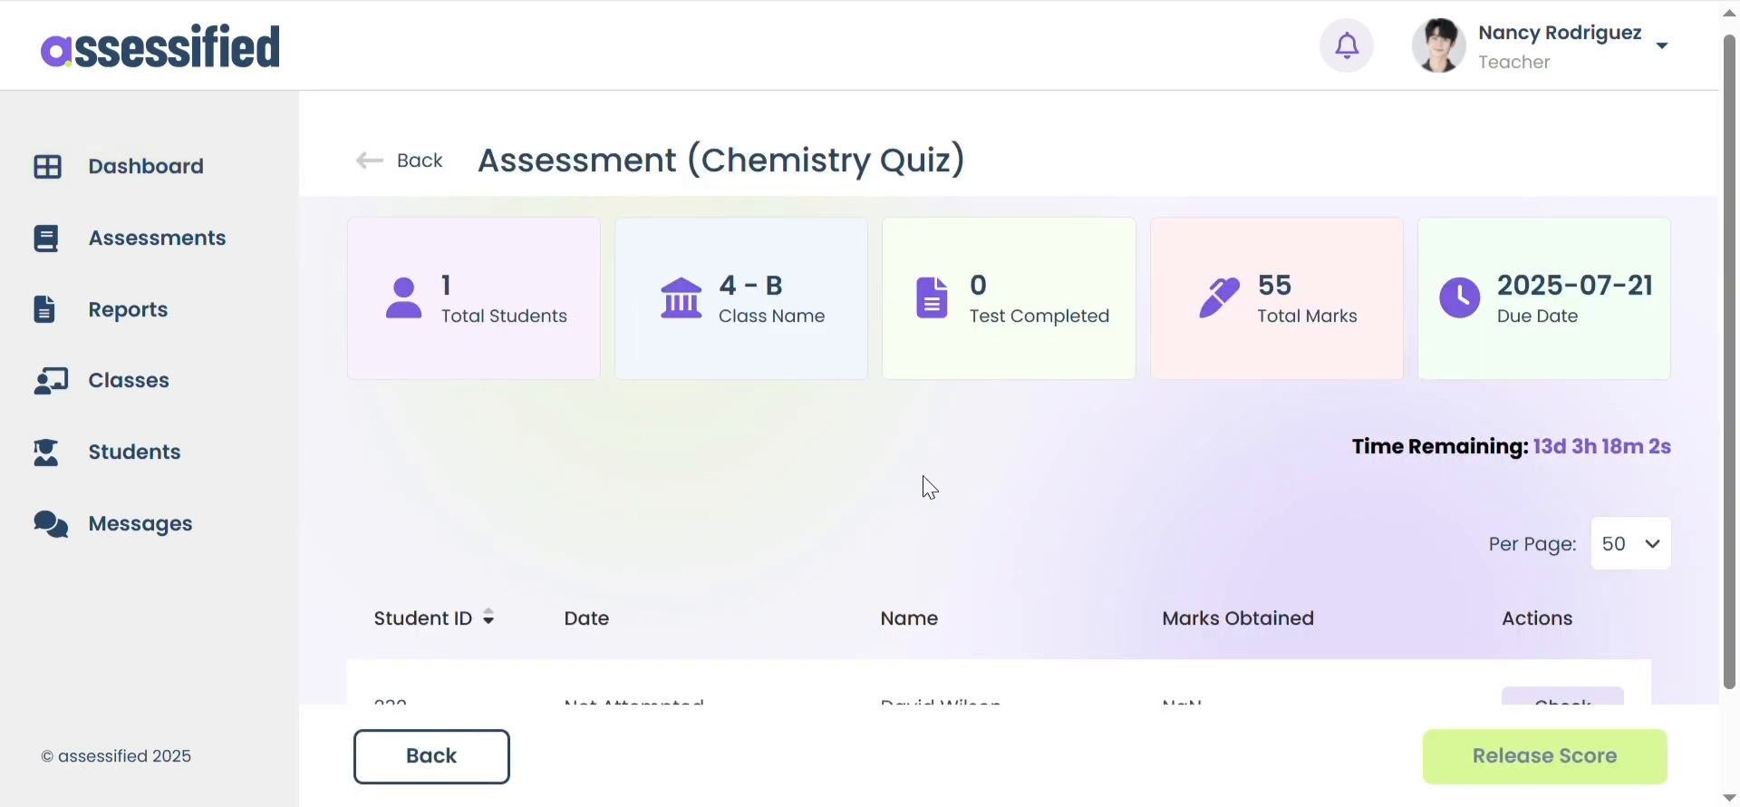
{"action": "scroll", "coordinate": [1413, 479], "scroll_direction": "down", "scroll_amount": 2}
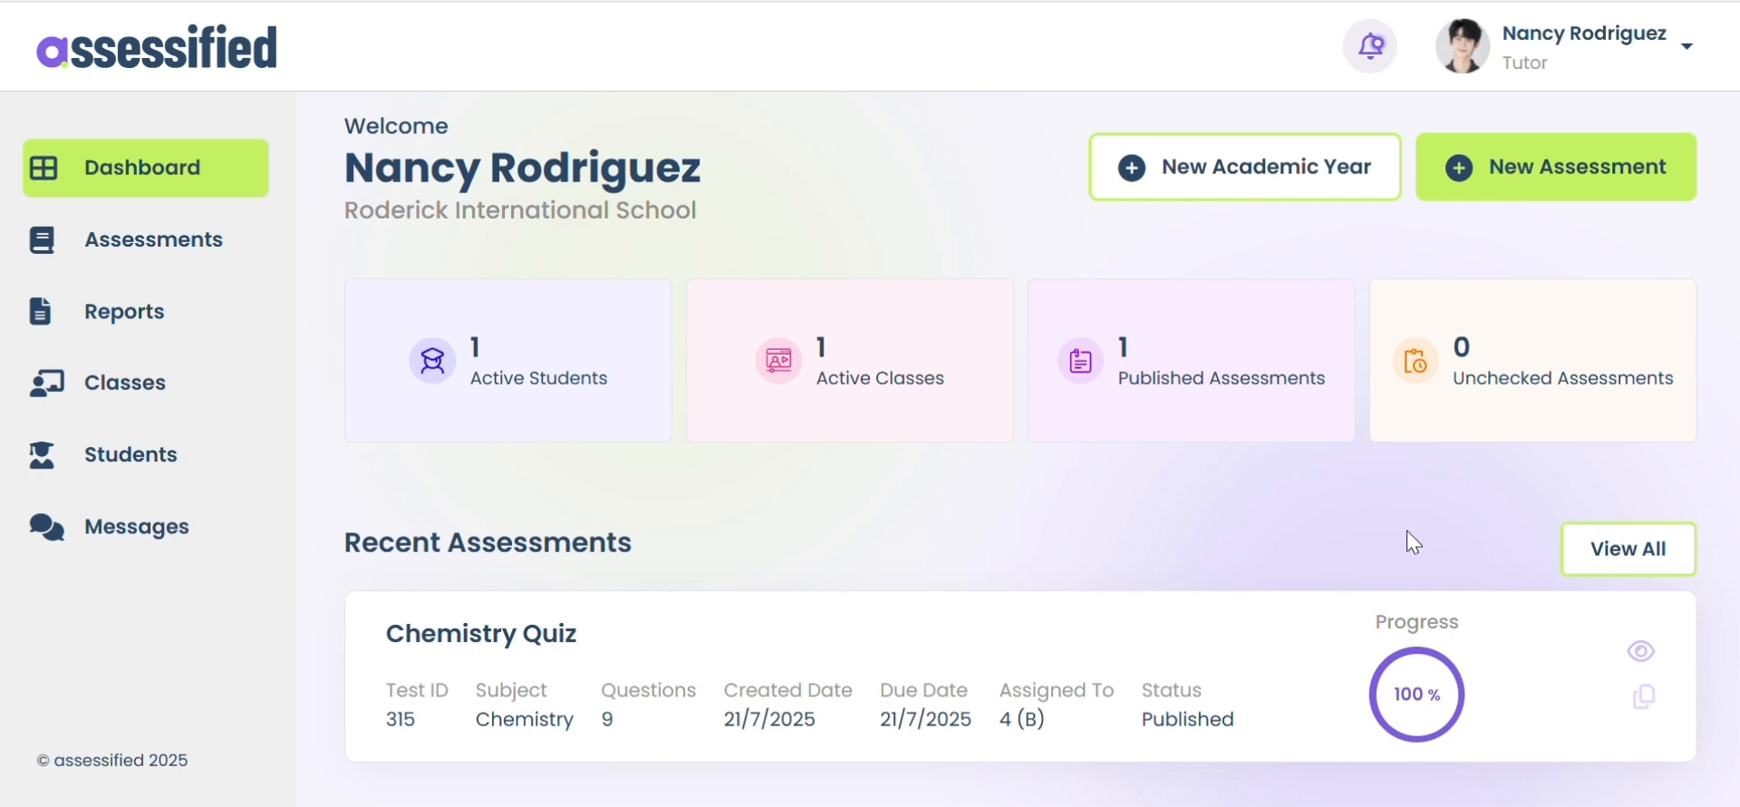
Open the completed Chemistry Quiz from the recent assessments and open the student's submission for checking.
{"action": "left_click", "coordinate": [1664, 654]}
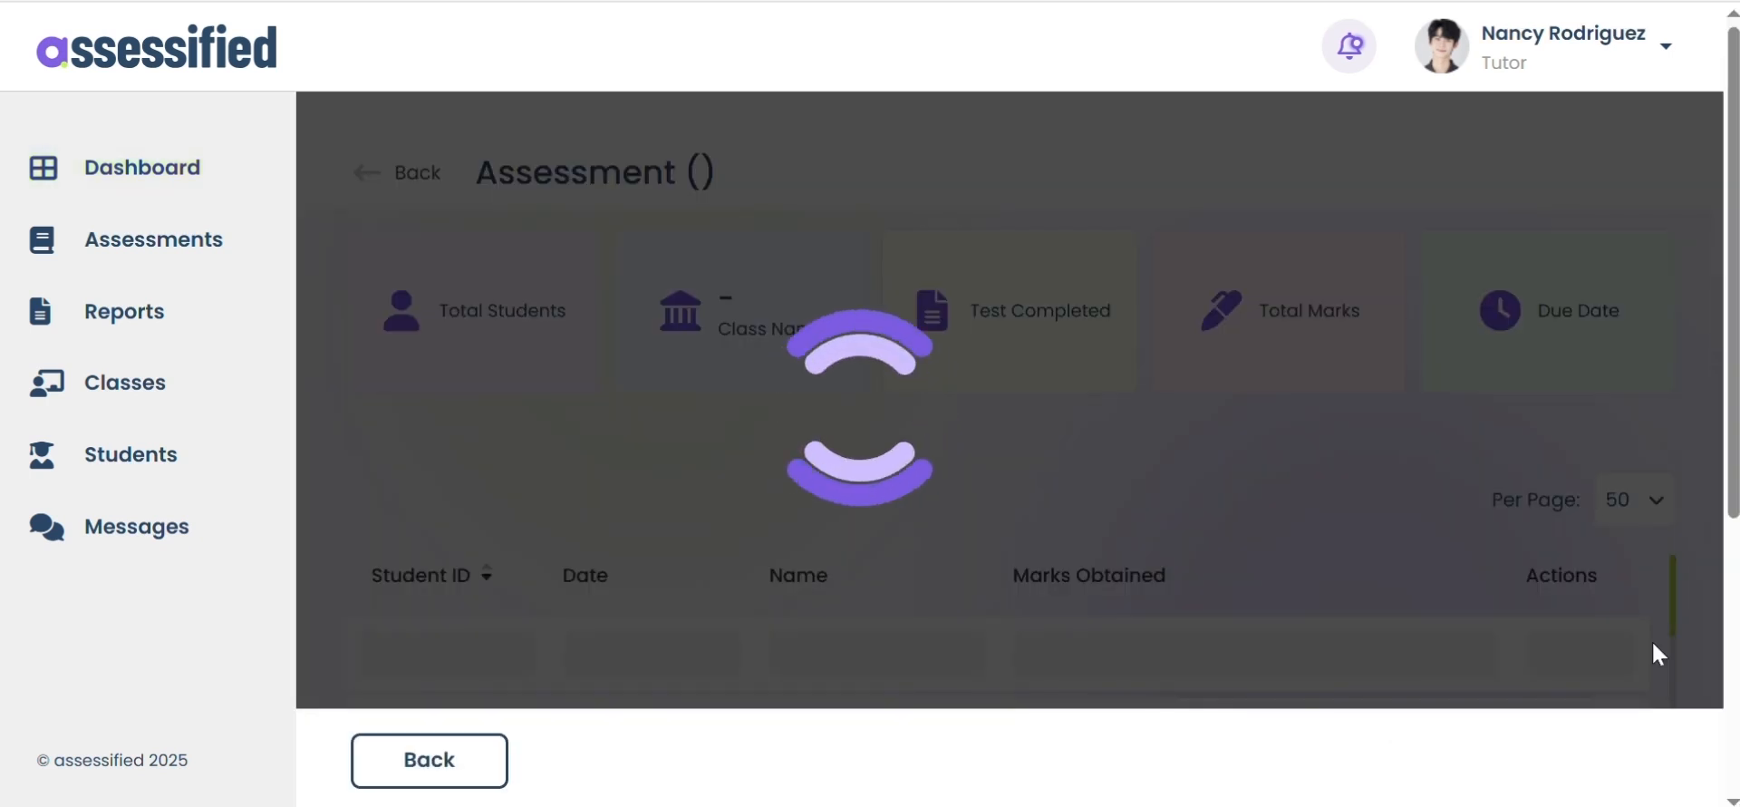
{"action": "scroll", "coordinate": [1275, 338], "scroll_direction": "down", "scroll_amount": 1}
{"action": "scroll", "coordinate": [1269, 337], "scroll_direction": "down", "scroll_amount": 1}
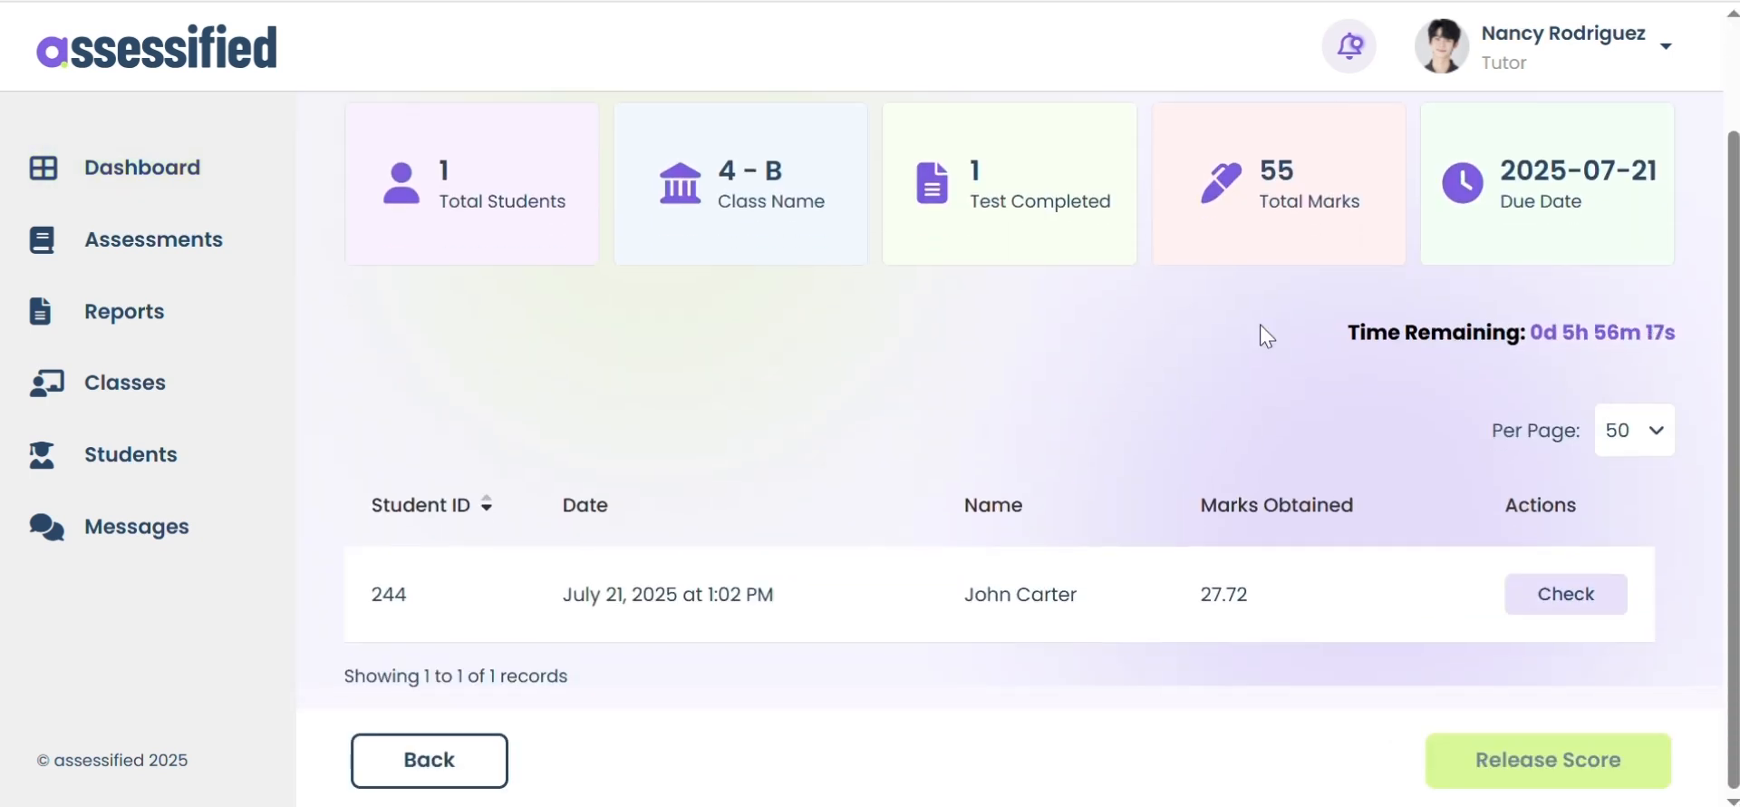
{"action": "left_click", "coordinate": [1575, 598]}
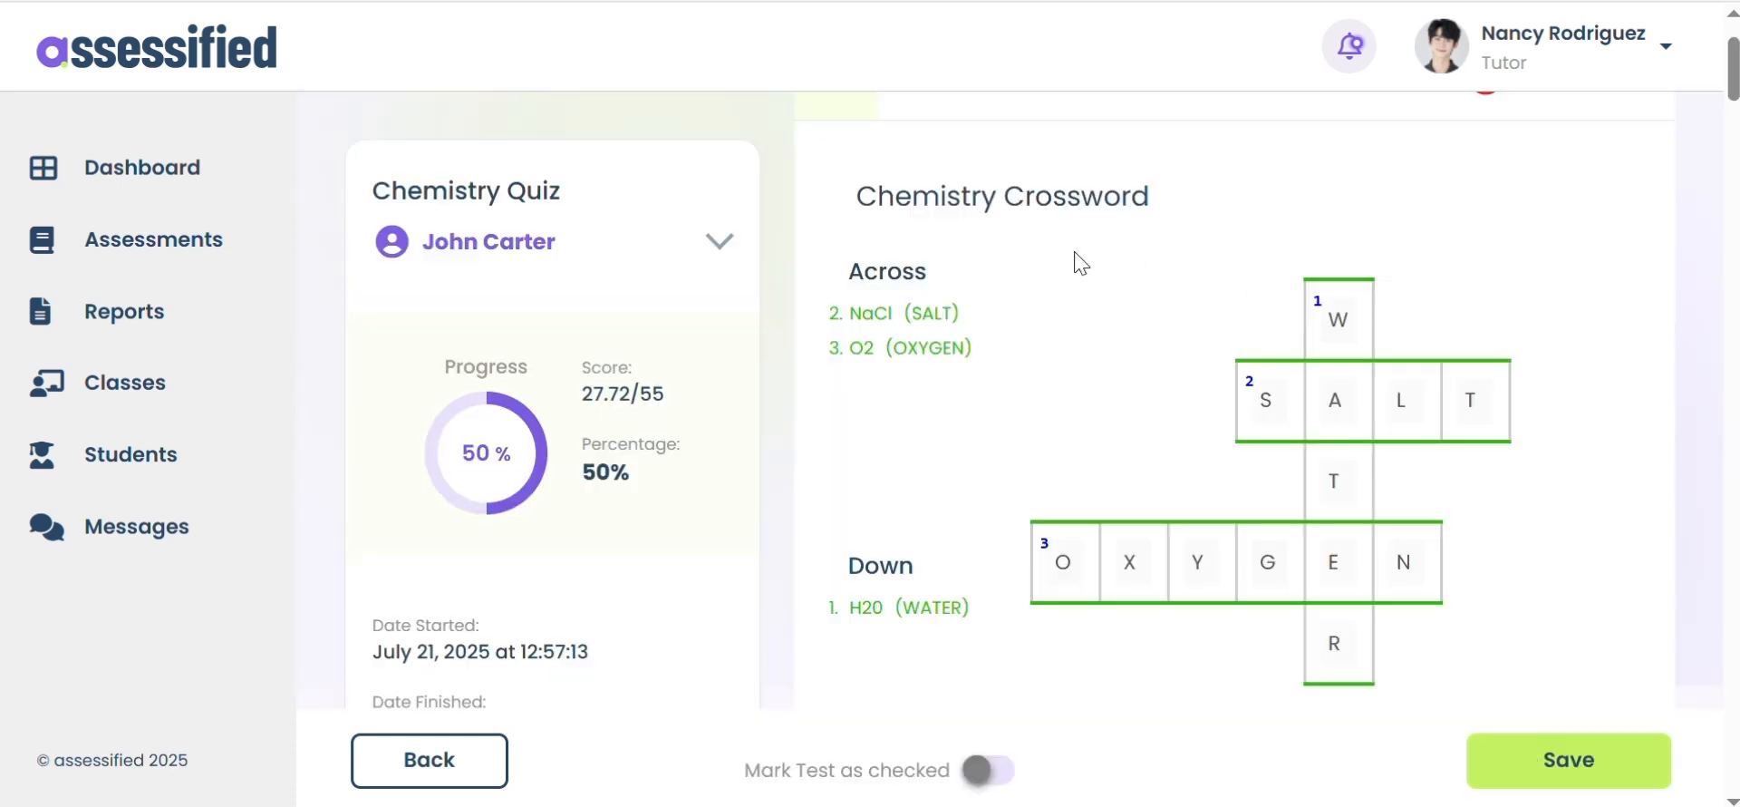
Give the feedback "Excellent" on the student's crossword answer and mark that question as checked.
{"action": "scroll", "coordinate": [1076, 263], "scroll_direction": "down", "scroll_amount": 3}
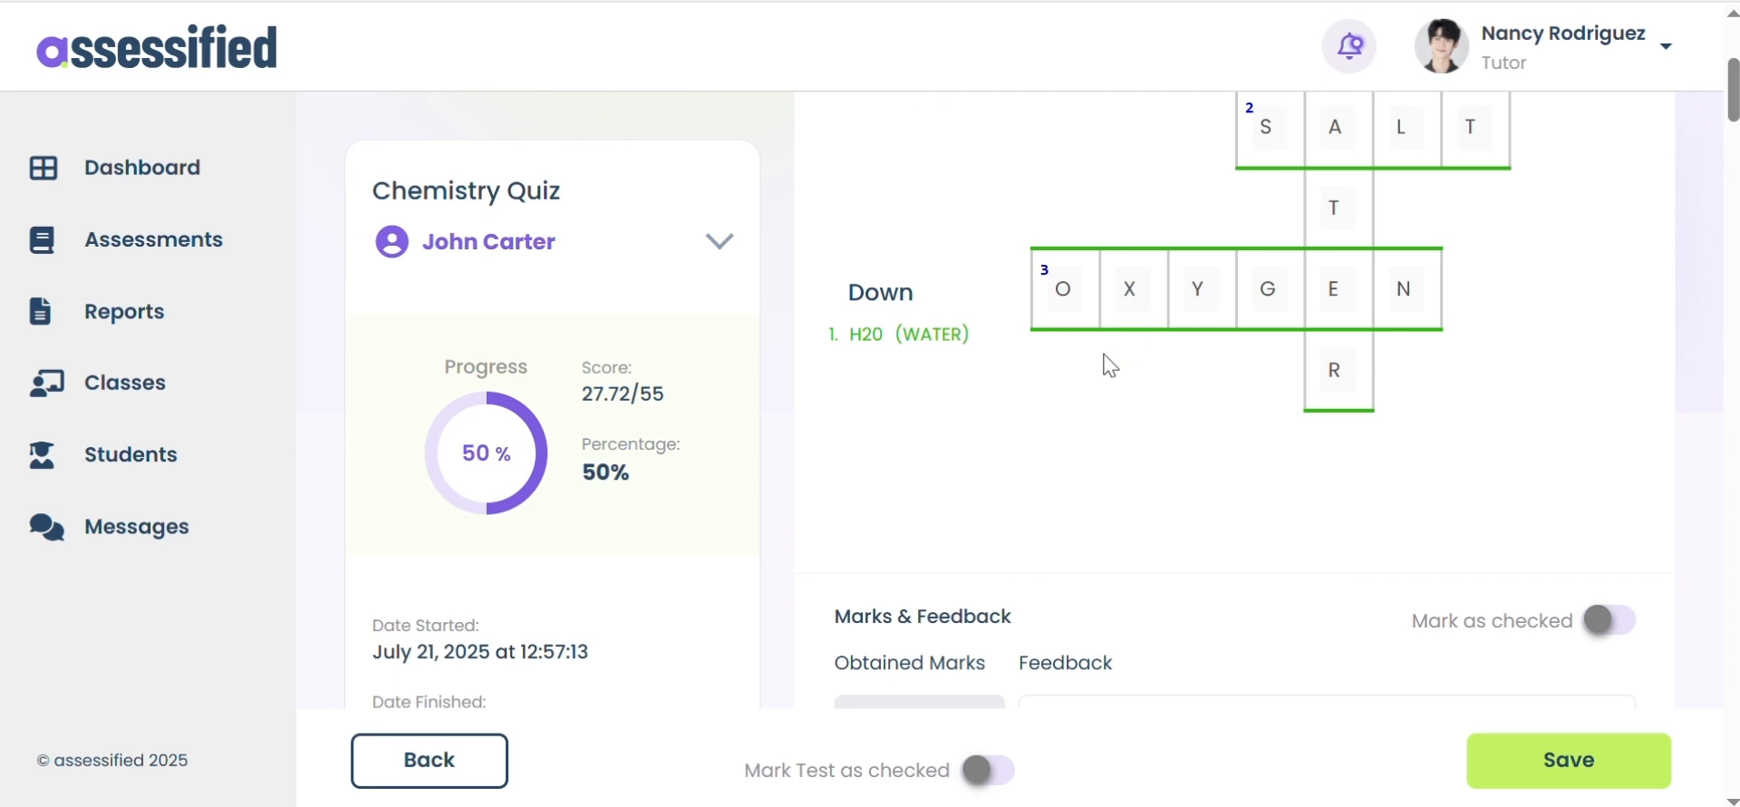
{"action": "scroll", "coordinate": [1110, 365], "scroll_direction": "down", "scroll_amount": 3}
{"action": "type", "text": "Excellent"}
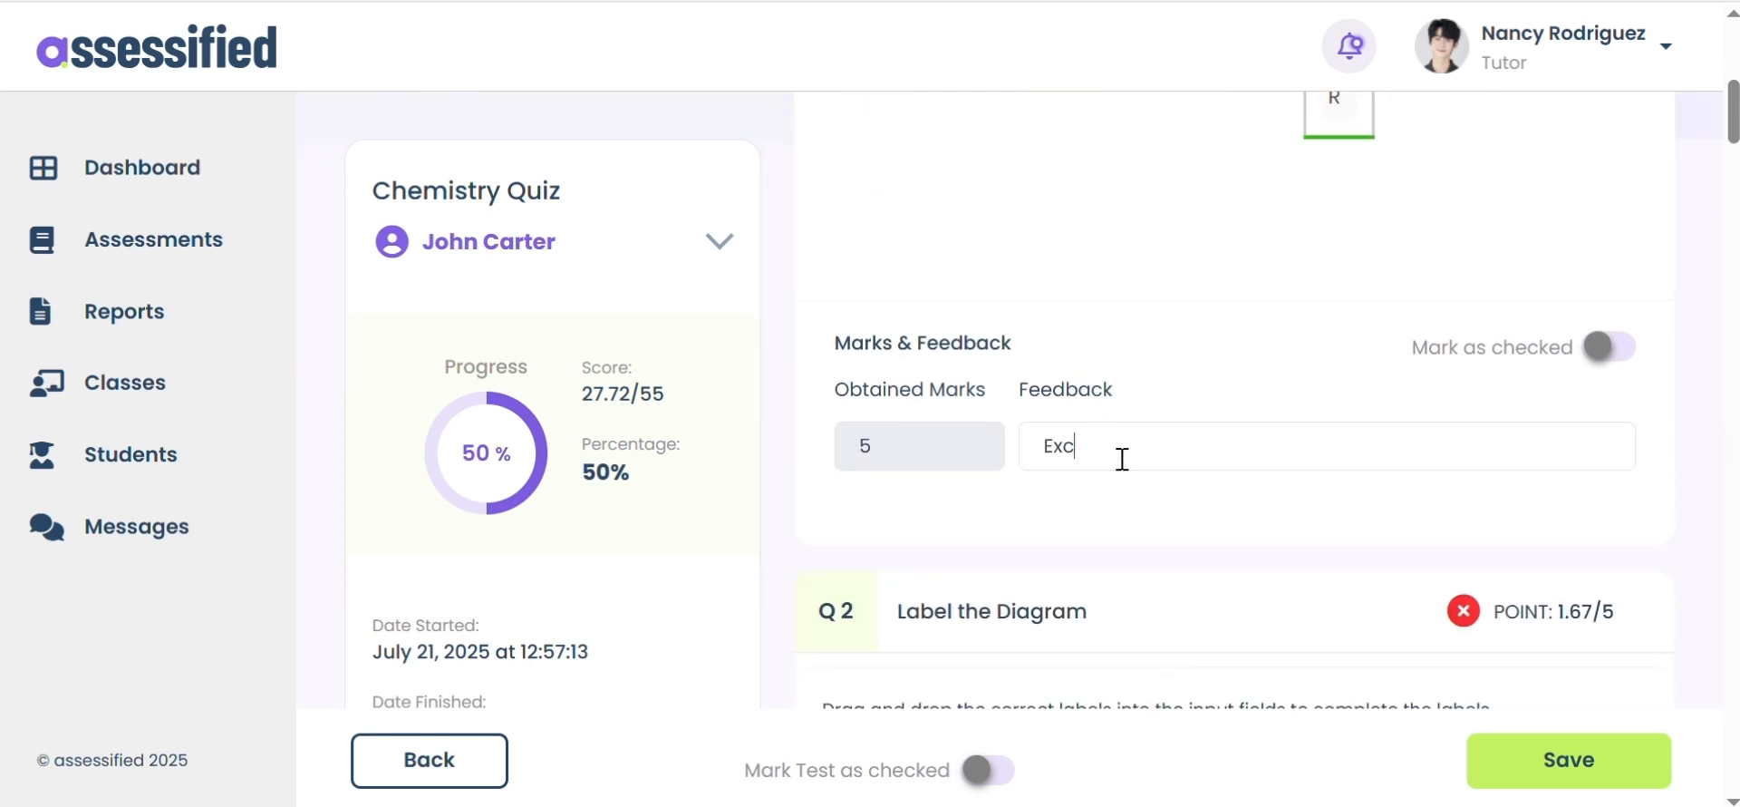
{"action": "left_click", "coordinate": [1633, 356]}
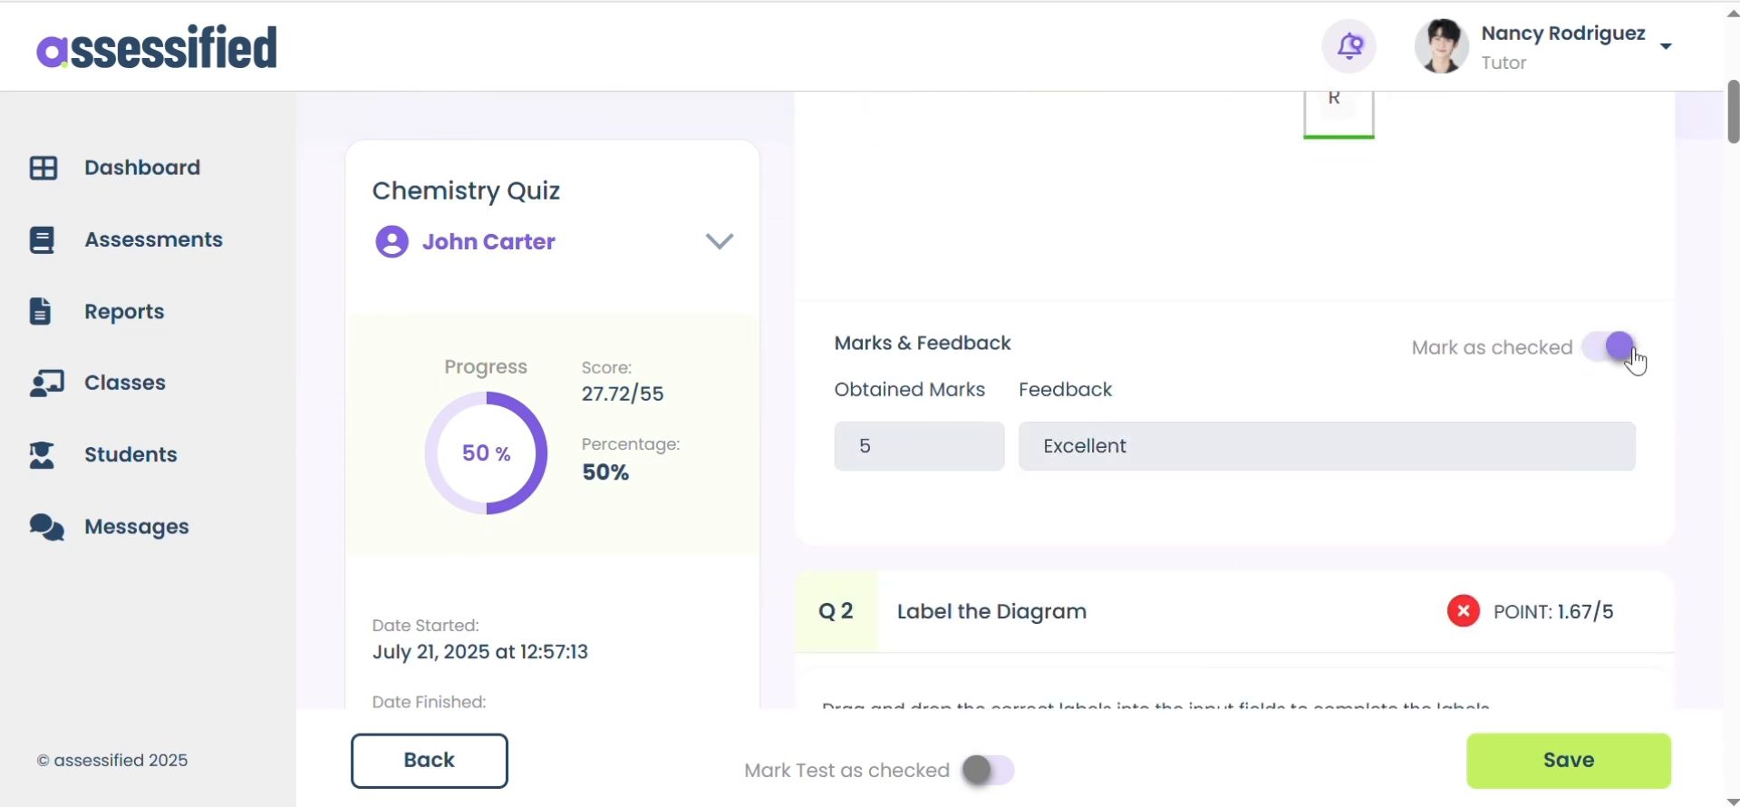
{"action": "scroll", "coordinate": [1495, 344], "scroll_direction": "down", "scroll_amount": 5}
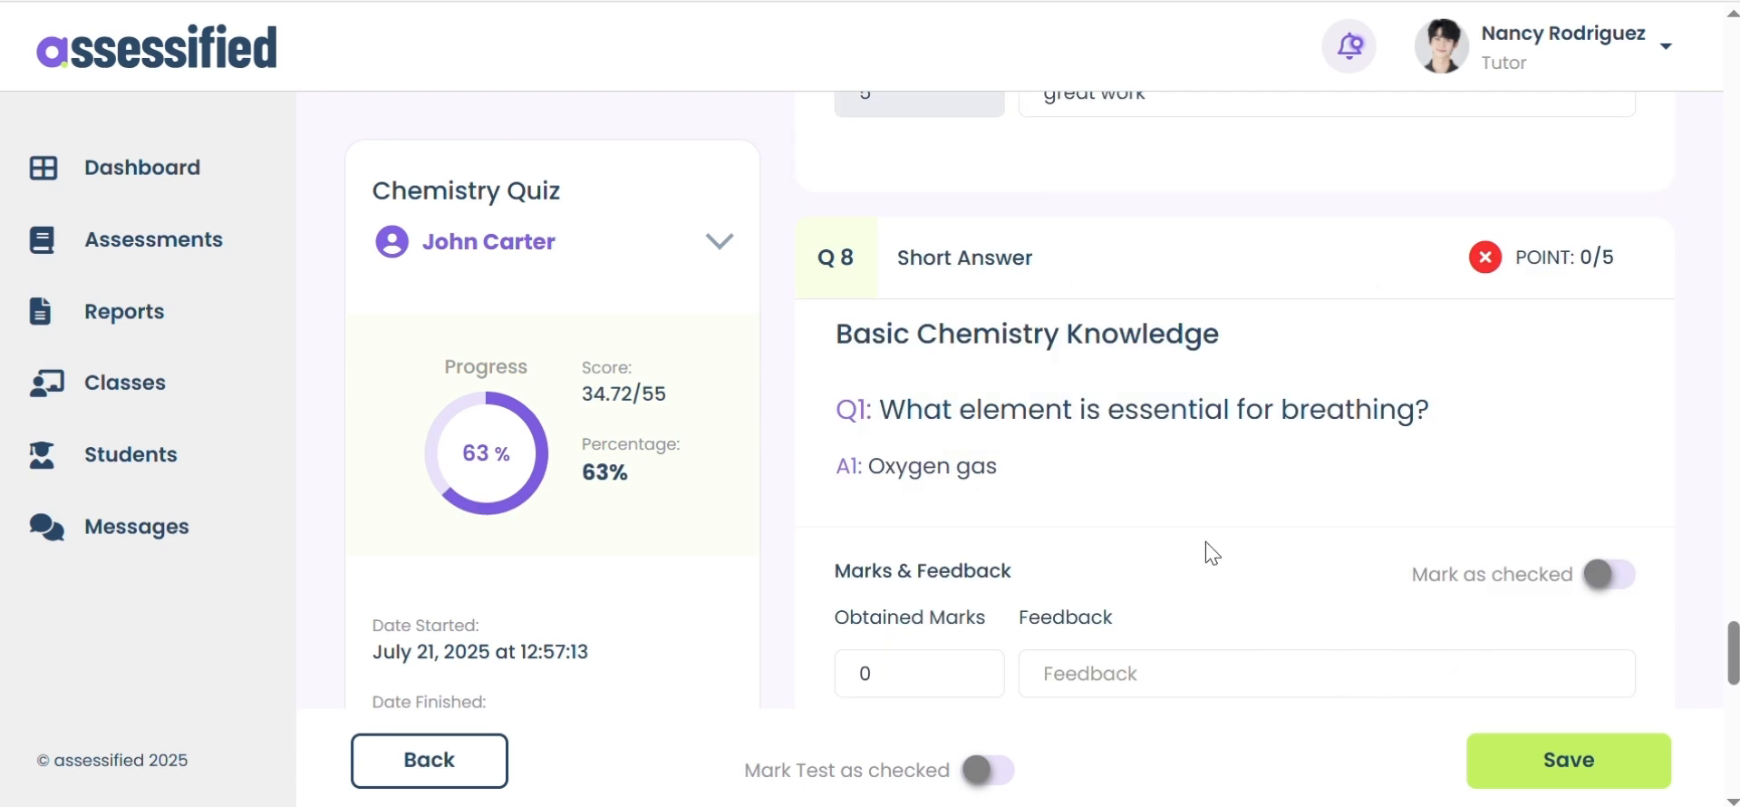
Review the student's answer to short answer question Q8 and set its obtained marks to 5.
{"action": "left_click_drag", "start_coordinate": [863, 470], "coordinate": [1030, 468]}
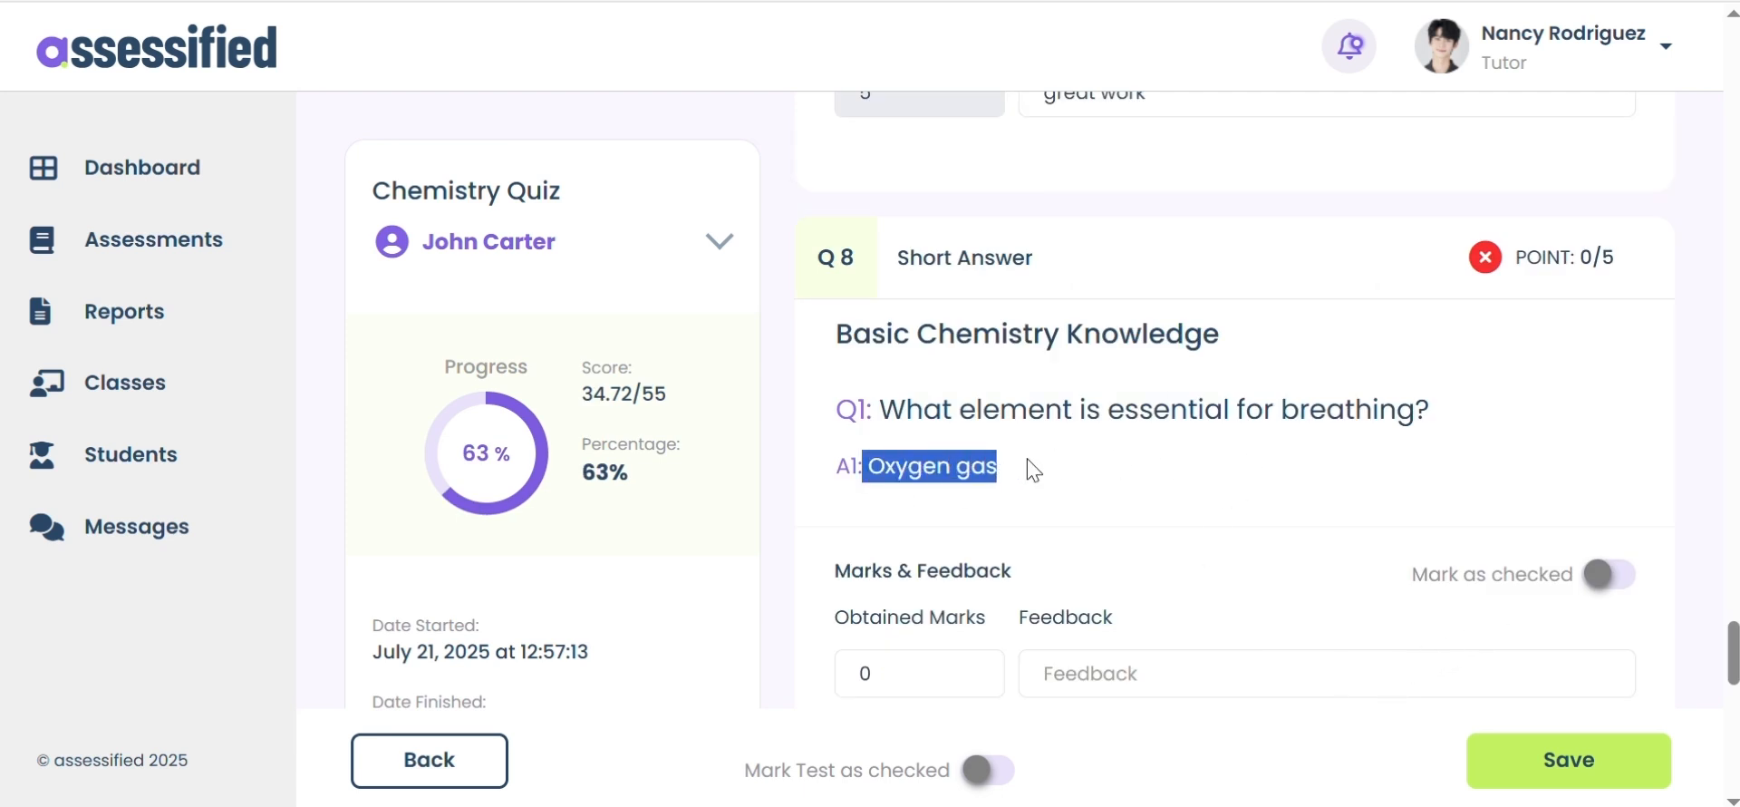
{"action": "left_click", "coordinate": [967, 675]}
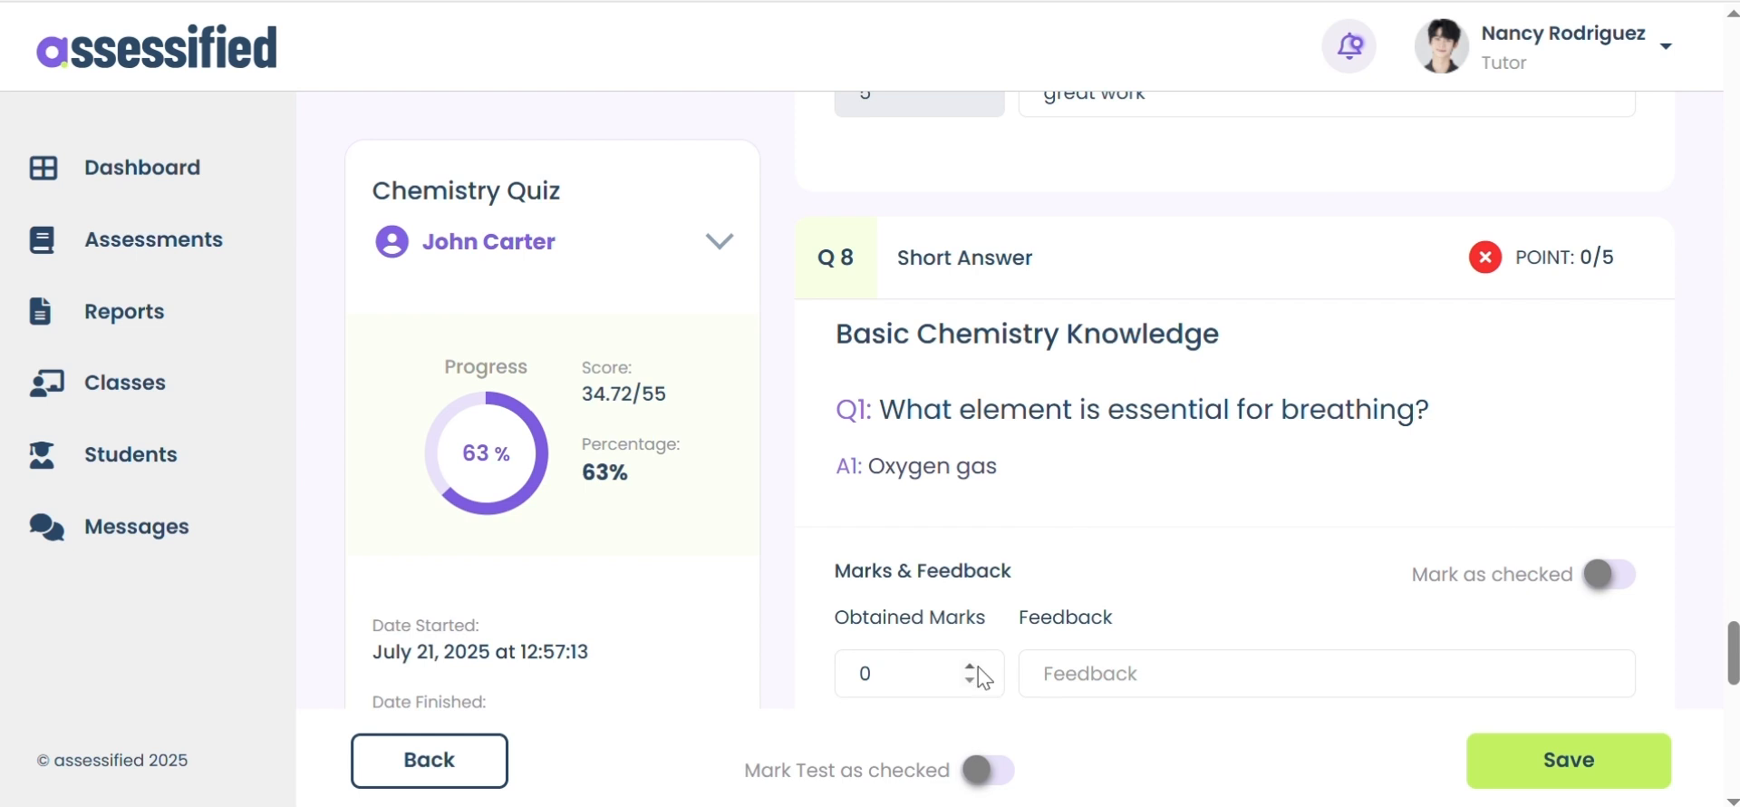
{"action": "key", "text": "BackSpace"}
{"action": "type", "text": "4"}
{"action": "left_click", "coordinate": [969, 668]}
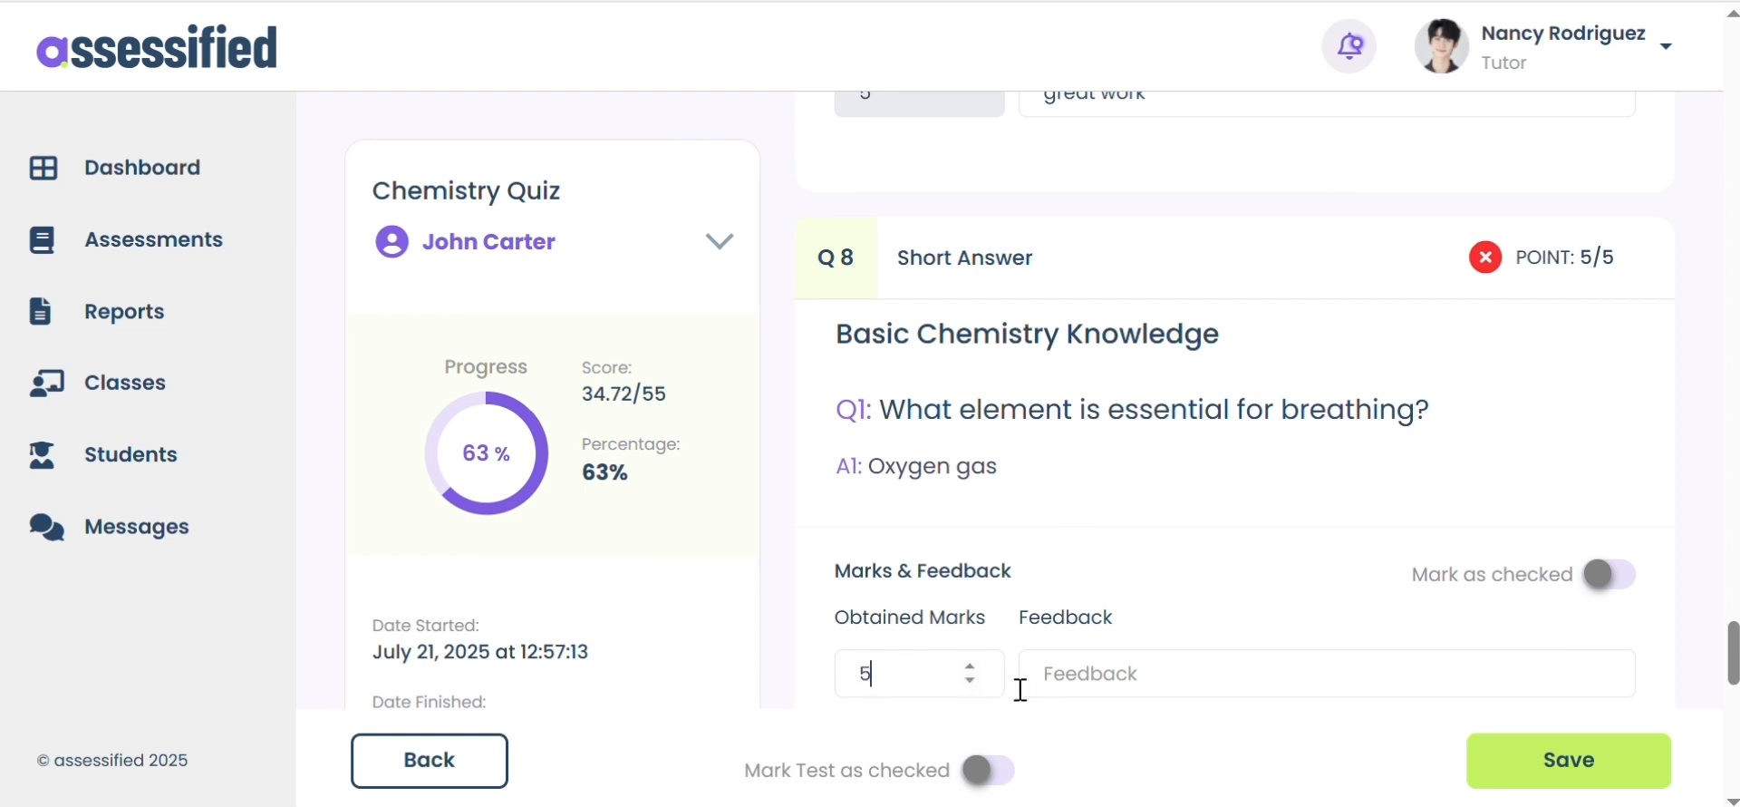
Give Q8 the feedback "That's correct! Keep up the good work!" and mark the question as checked.
{"action": "left_click", "coordinate": [1129, 687]}
{"action": "type", "text": "That's correct! Keep up the good work!"}
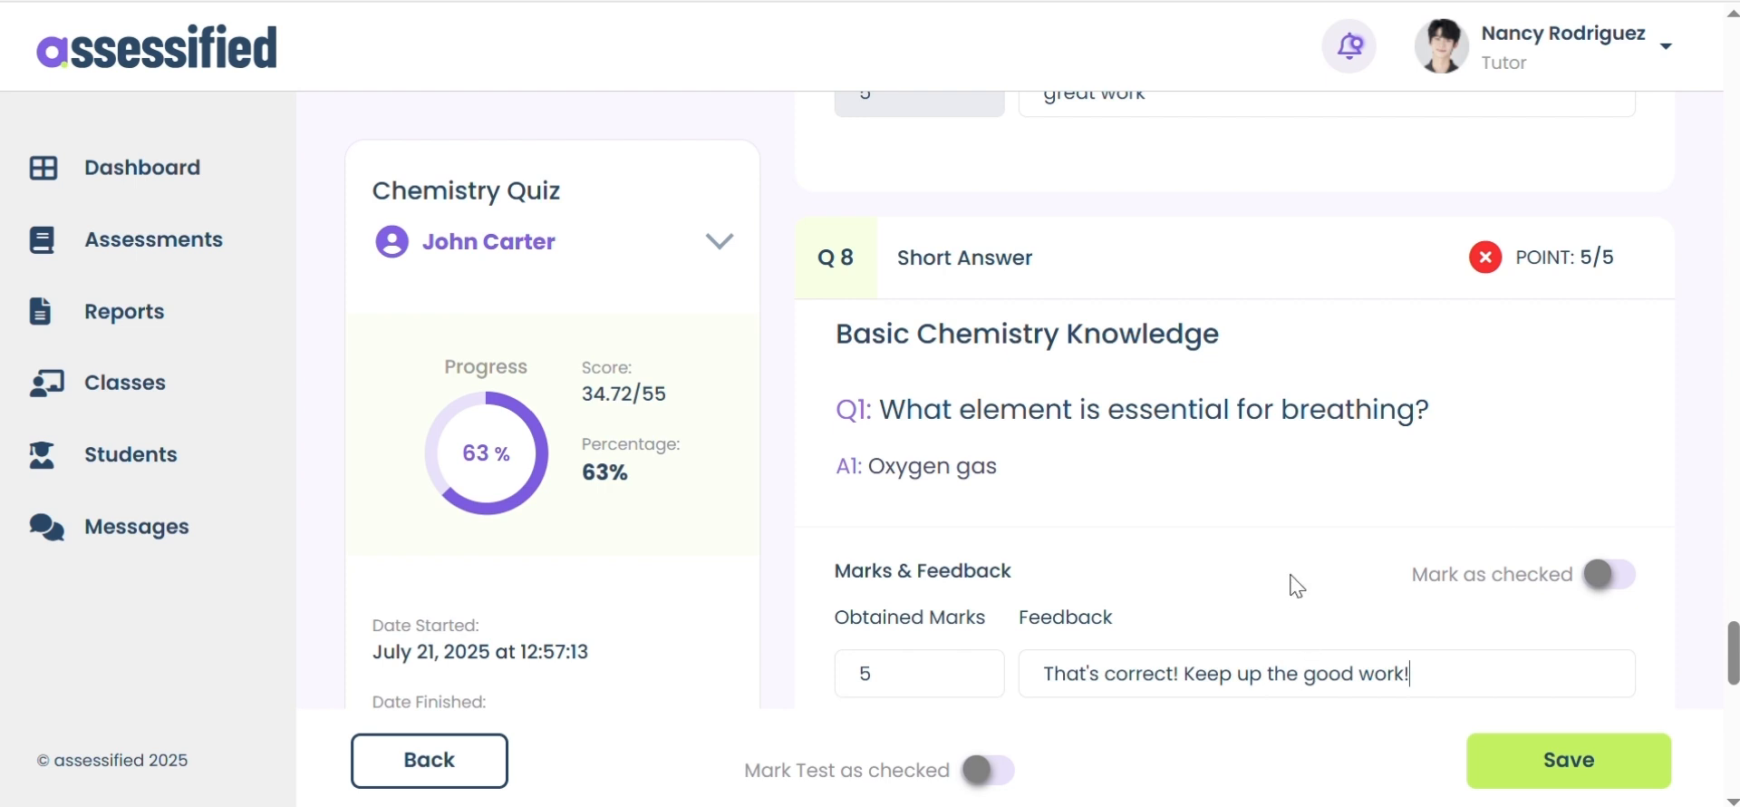
{"action": "scroll", "coordinate": [1292, 585], "scroll_direction": "down", "scroll_amount": 1}
{"action": "left_click", "coordinate": [1608, 440]}
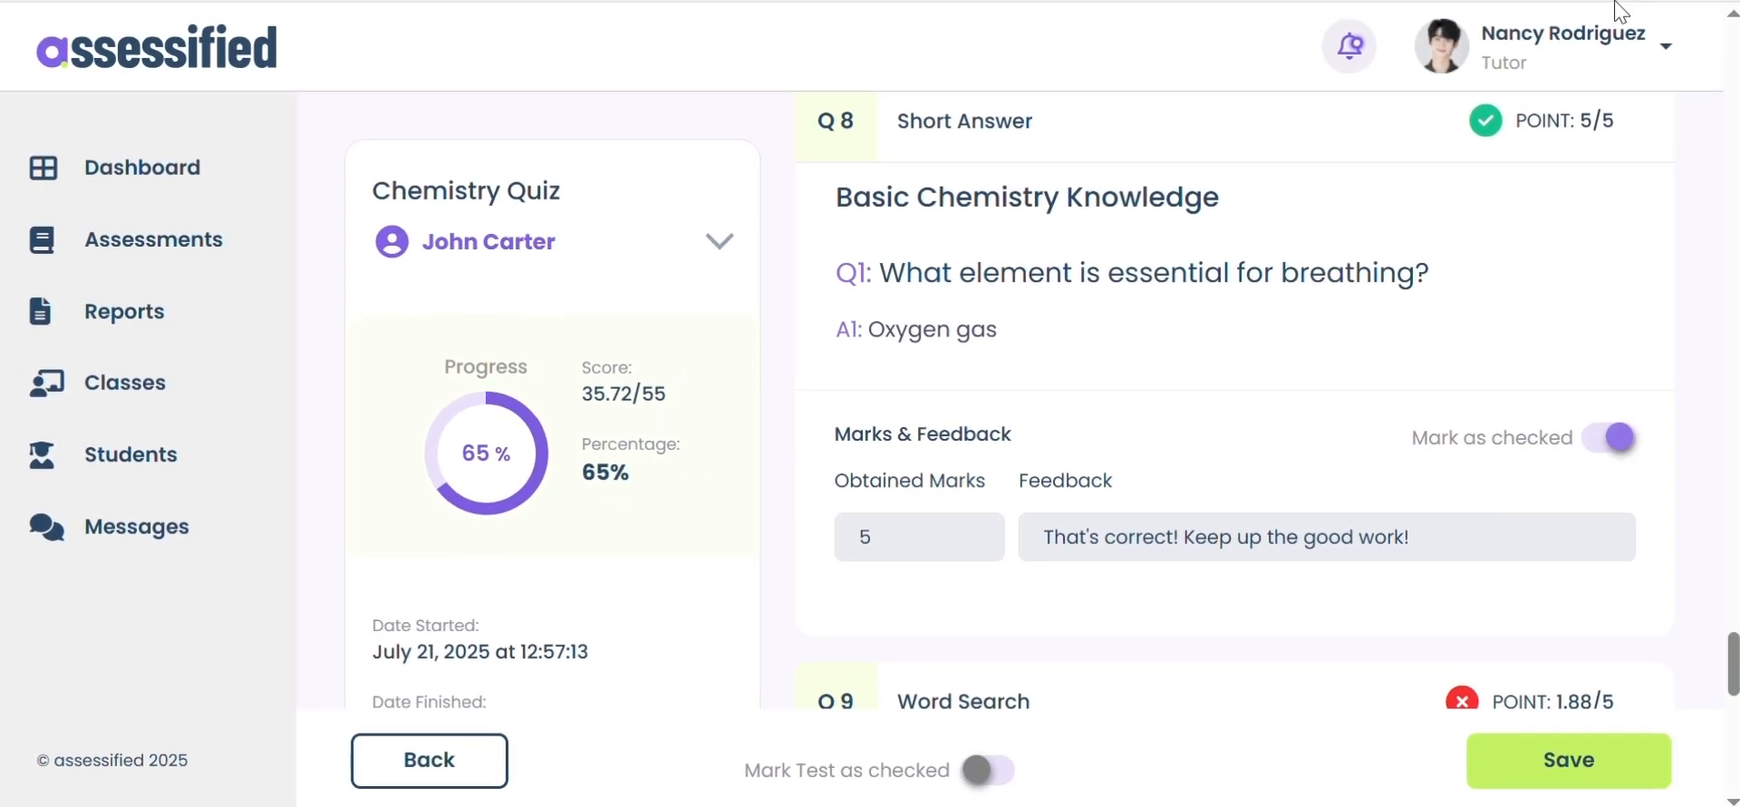
Mark the word search question Q9 as checked and save the student's checked submission.
{"action": "scroll", "coordinate": [1268, 408], "scroll_direction": "down", "scroll_amount": 5}
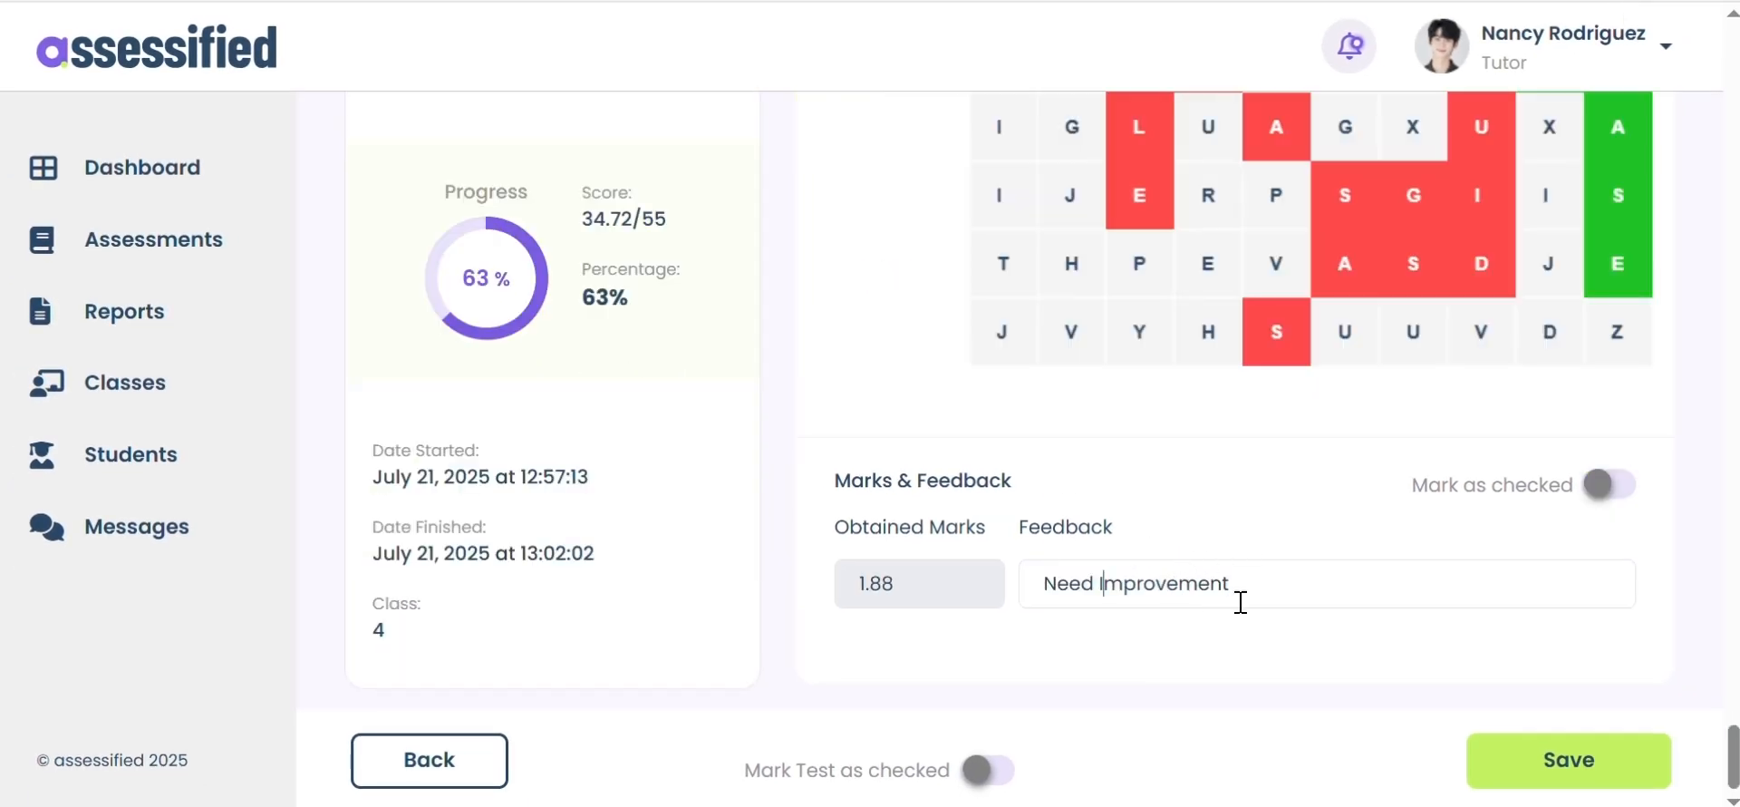
{"action": "left_click", "coordinate": [1611, 486]}
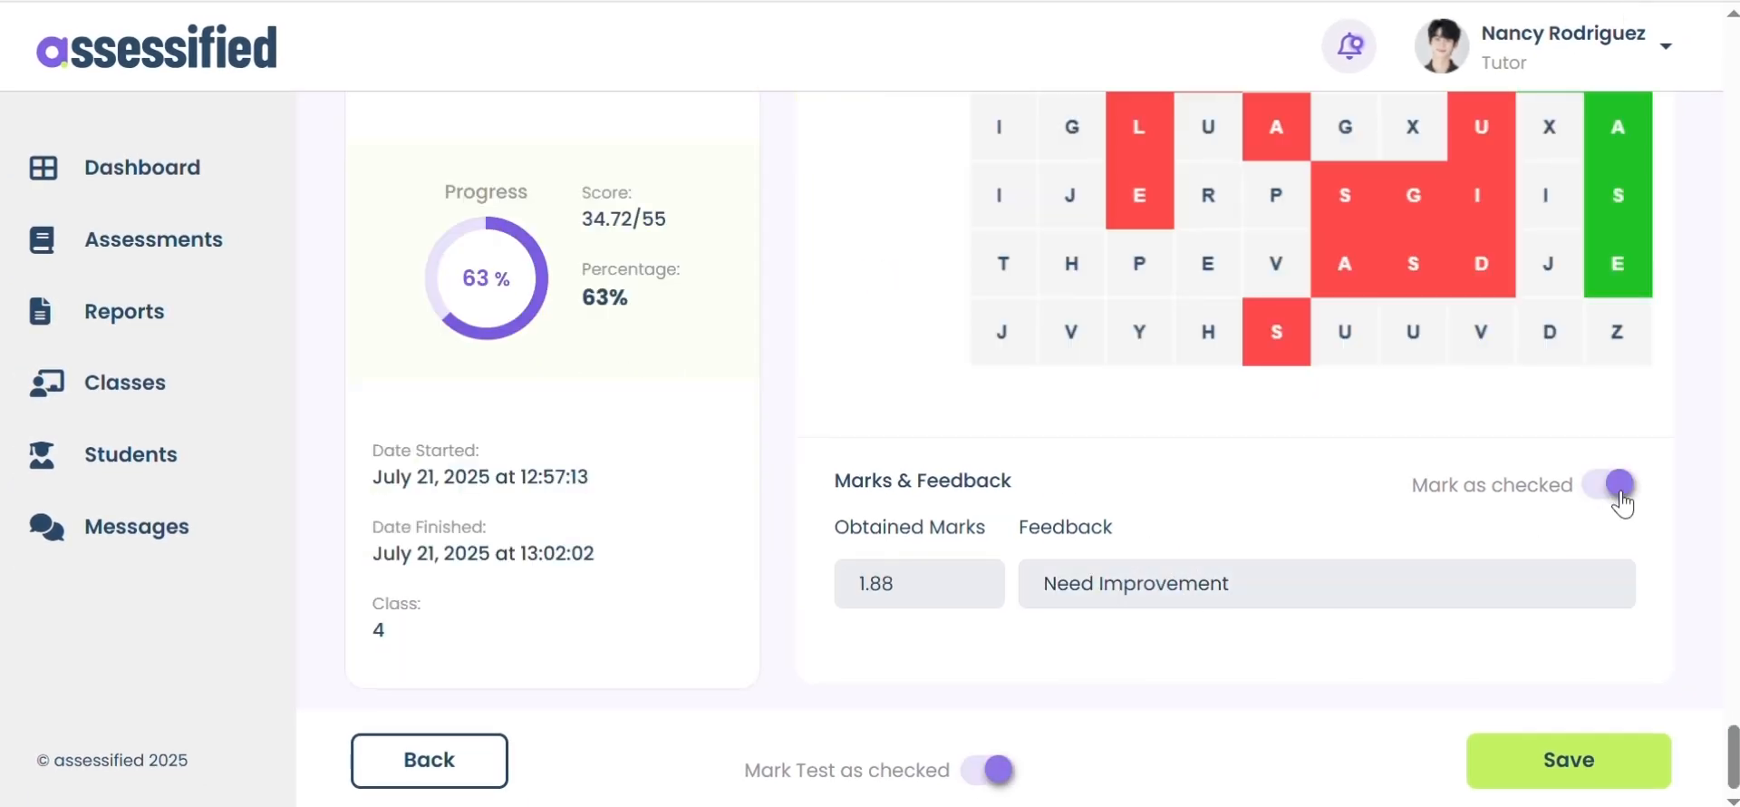
{"action": "left_click", "coordinate": [1555, 767]}
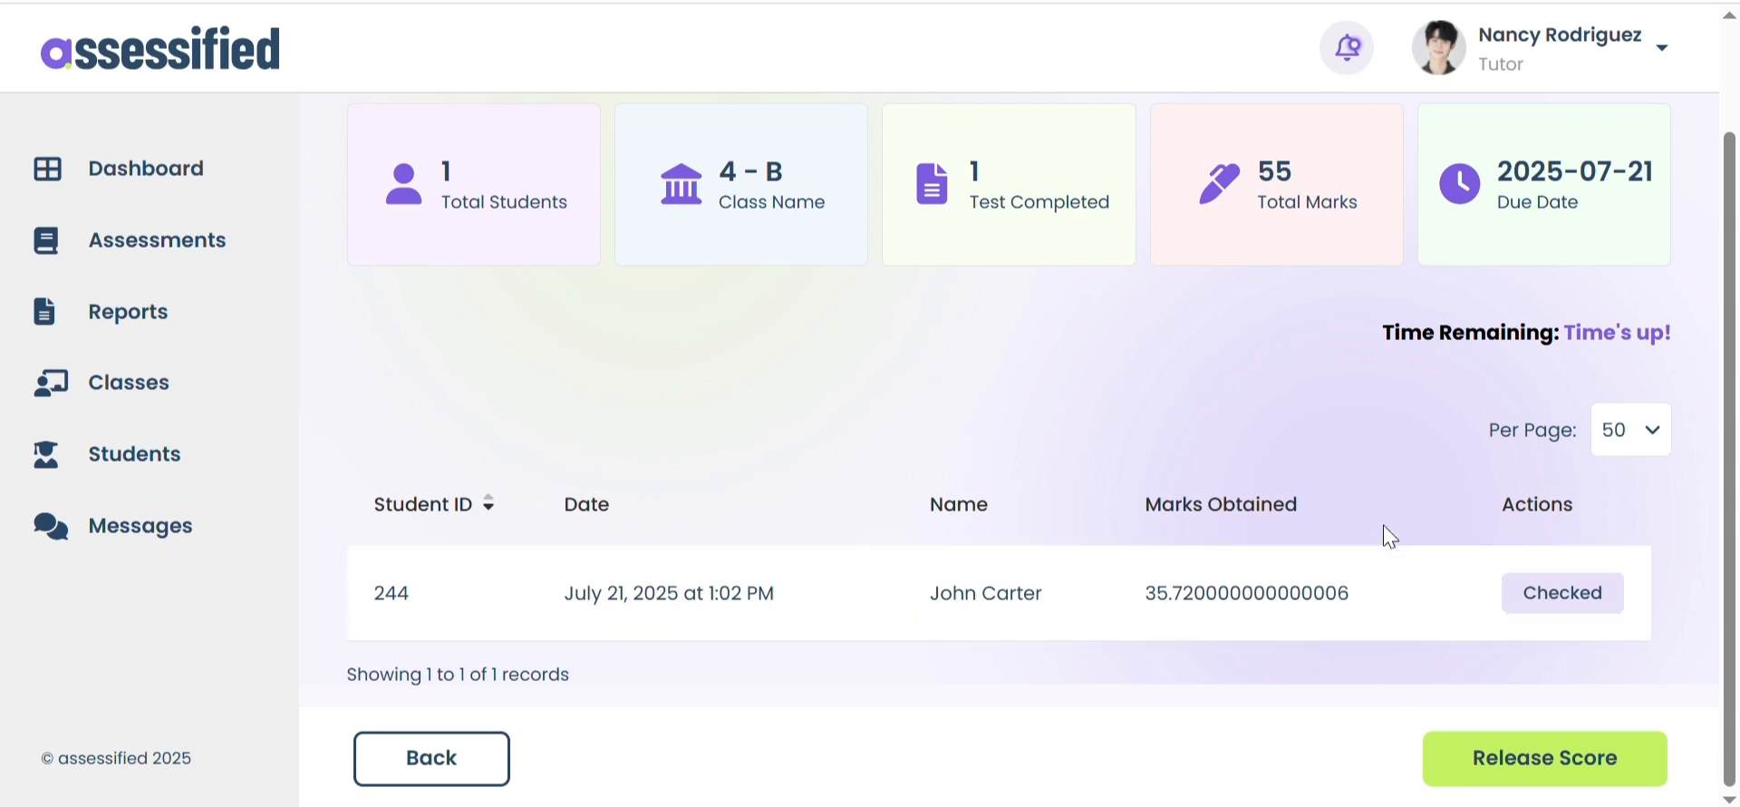
Release the Chemistry Quiz score and check the quiz's status in the assessments list.
{"action": "left_click", "coordinate": [1514, 765]}
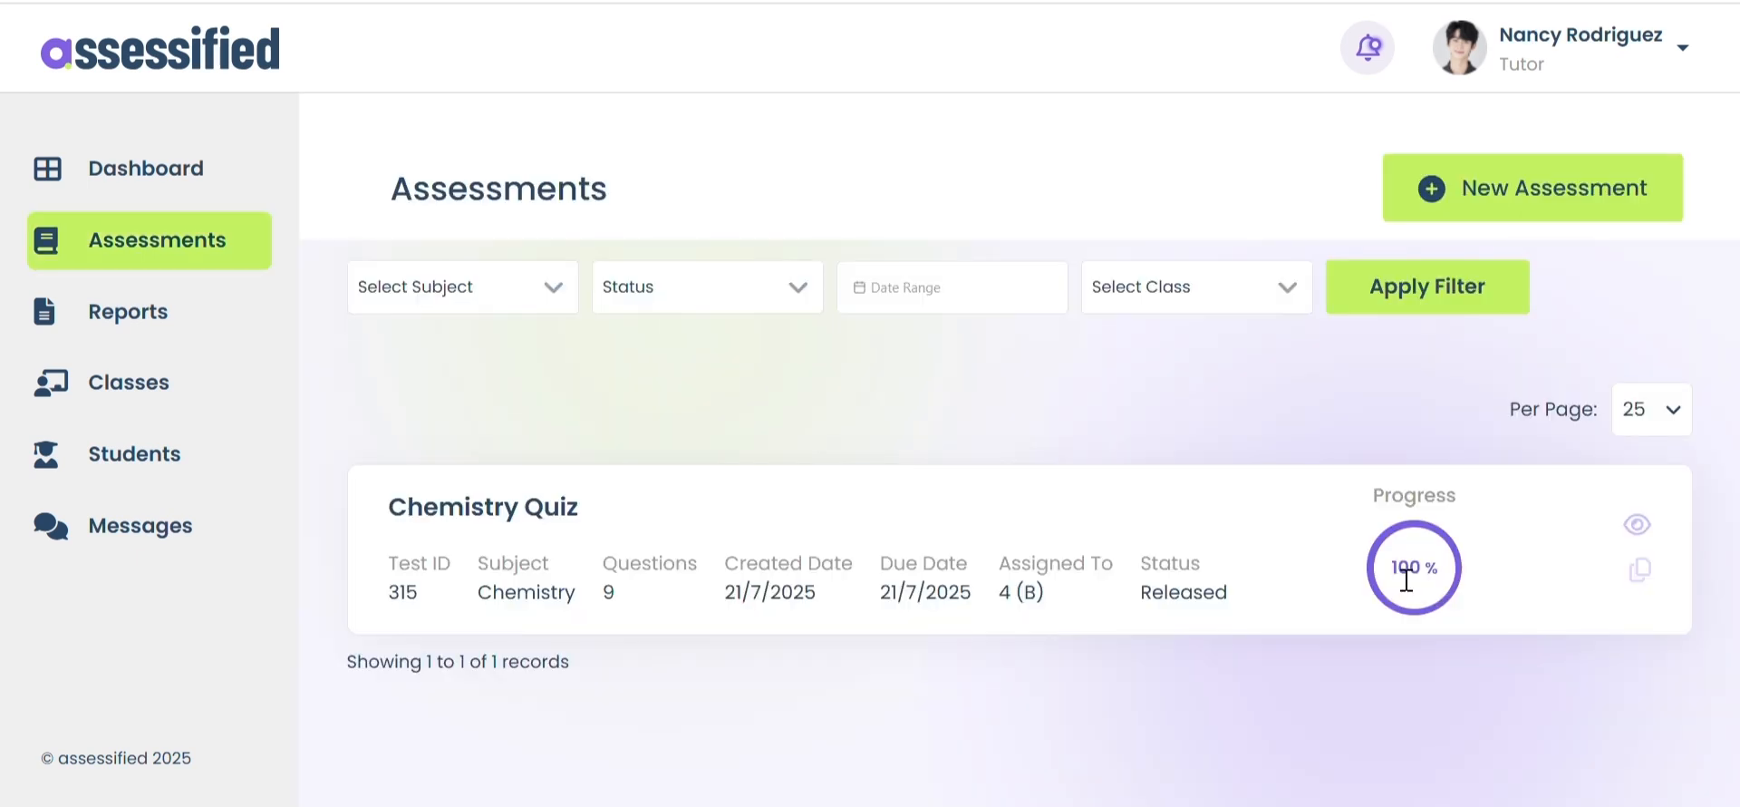
{"action": "left_click_drag", "start_coordinate": [1138, 603], "coordinate": [1258, 611]}
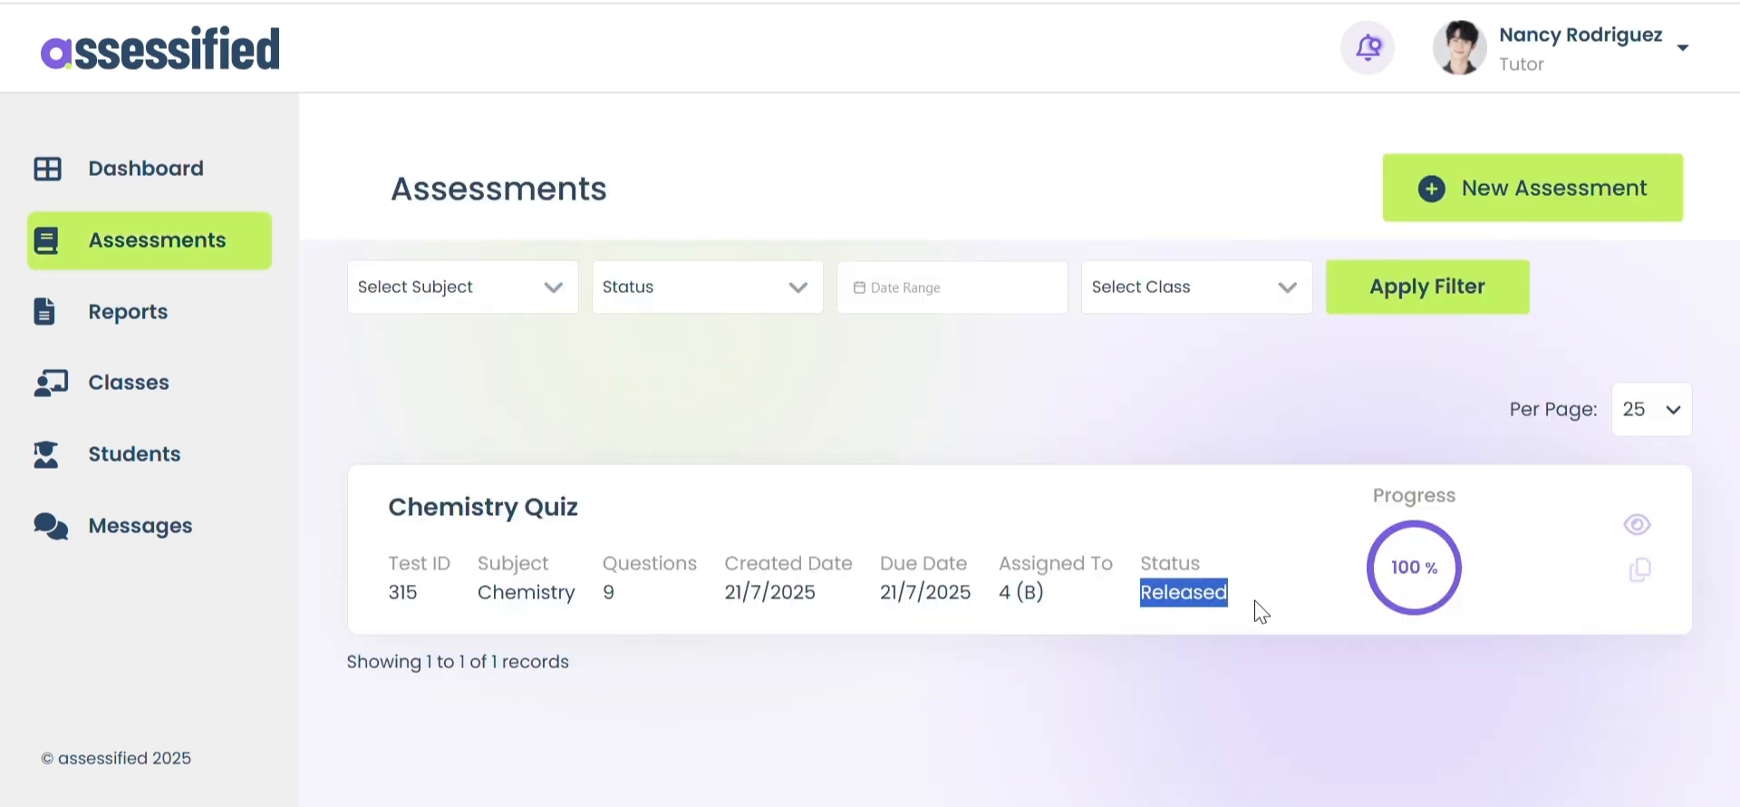